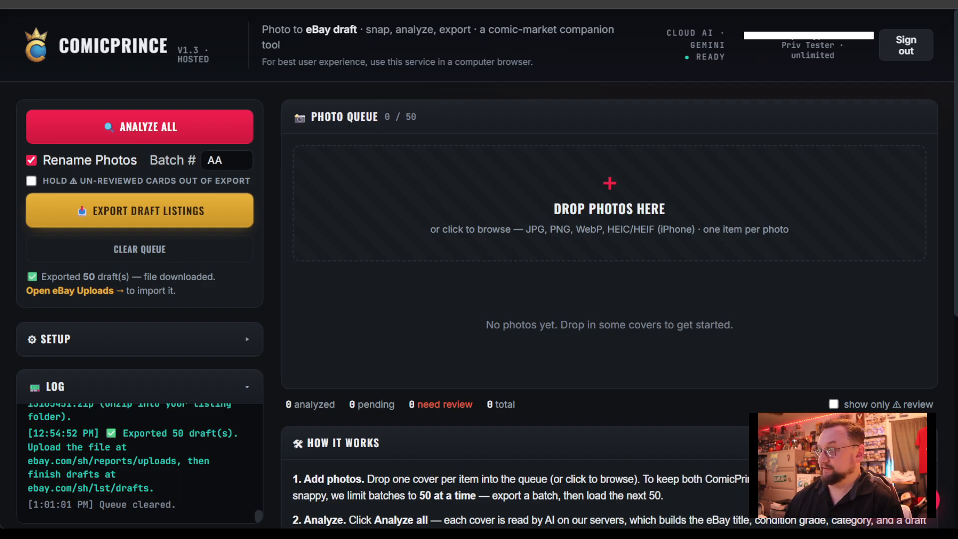
Step: Add the 20 comic cover photos to the photo queue and look through the pending cards
left_click_drag(664, 214, 666, 230)
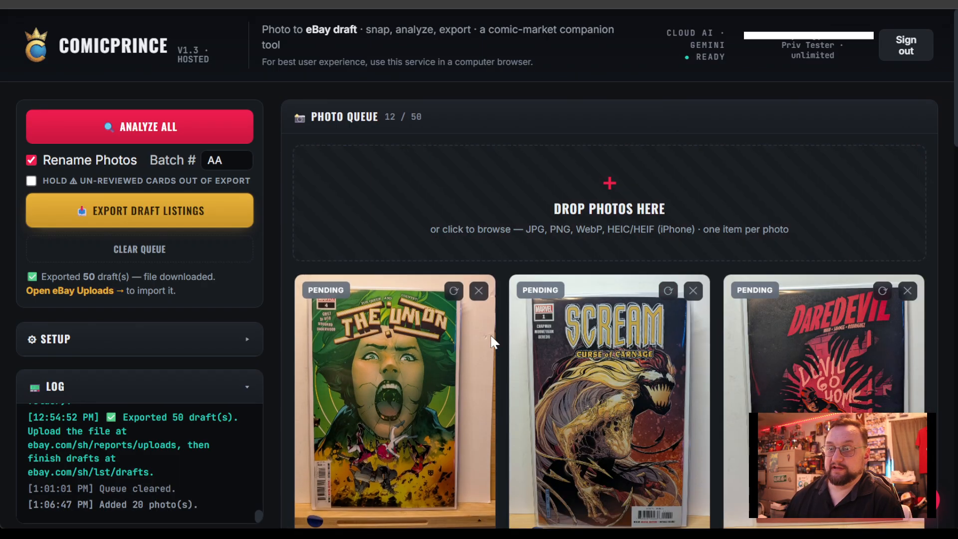
scroll(405, 265, "down", 10)
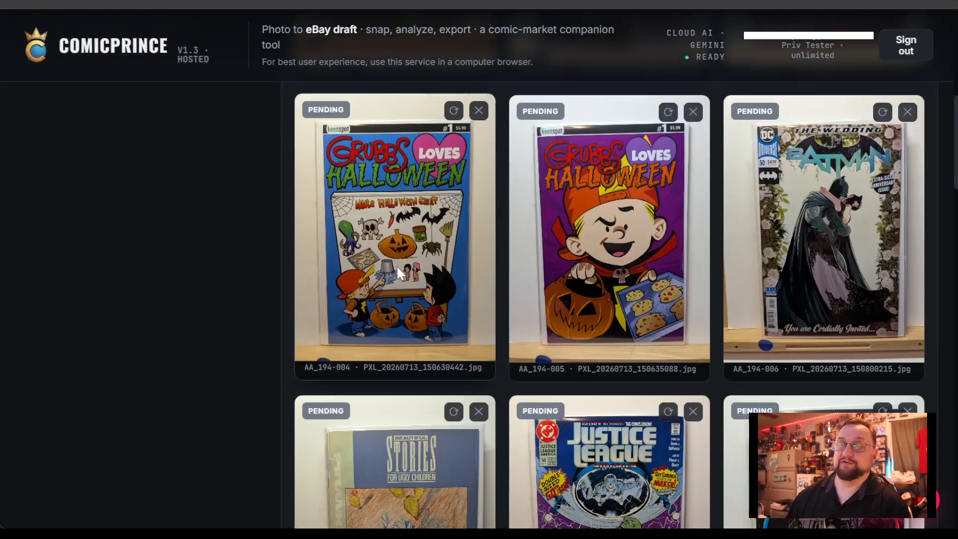
scroll(404, 281, "down", 15)
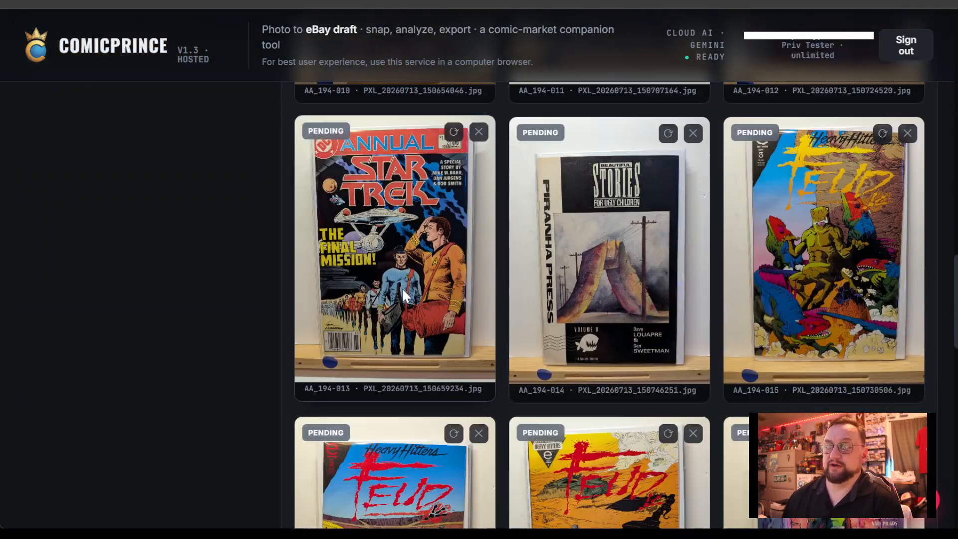
scroll(408, 287, "down", 3)
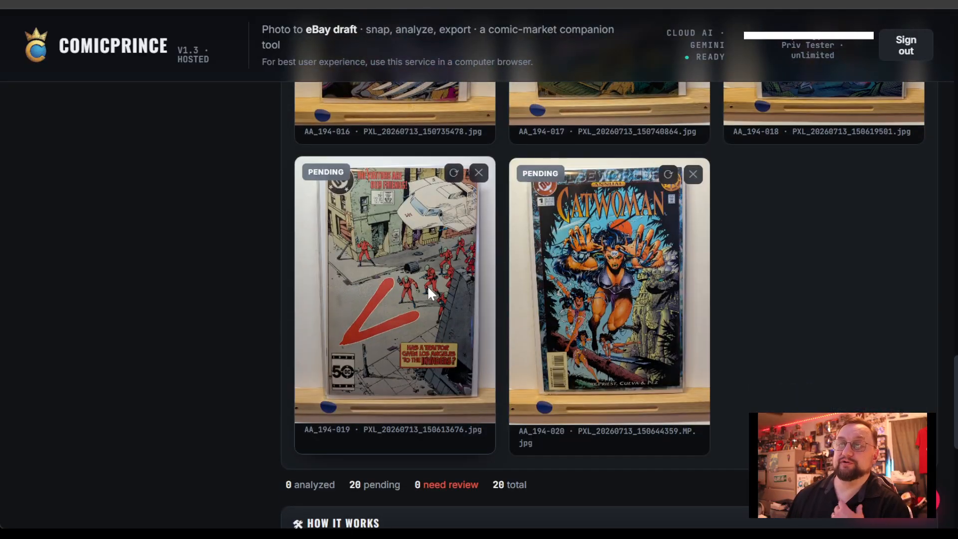
scroll(756, 280, "up", 13)
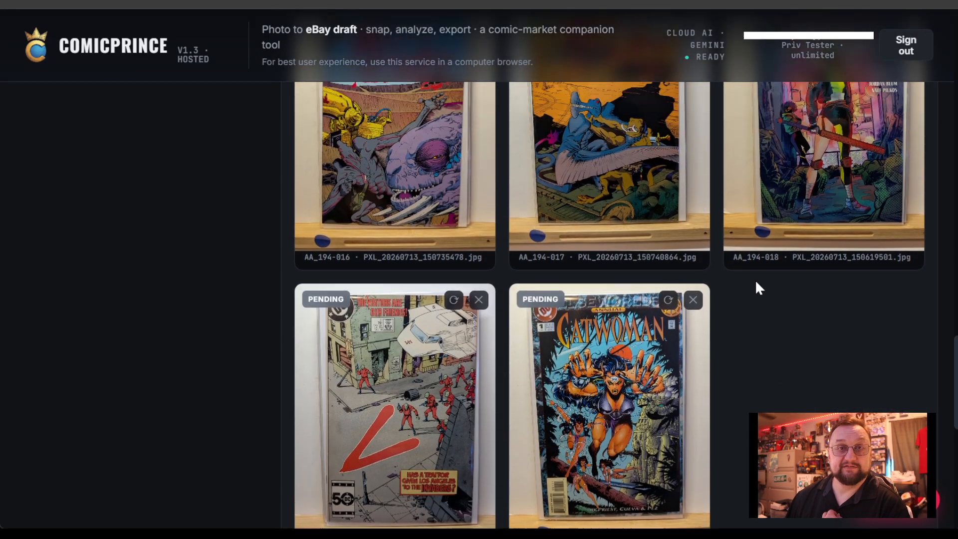
scroll(756, 279, "up", 14)
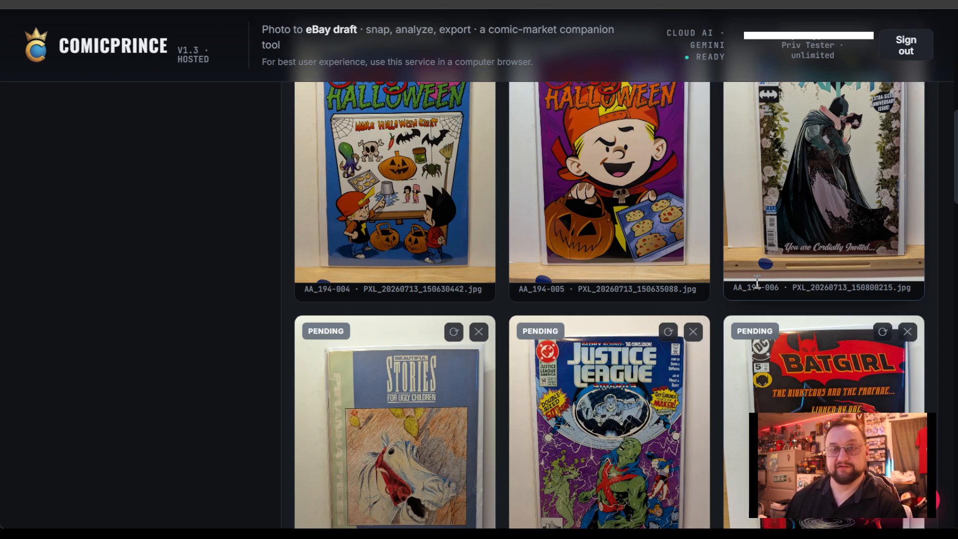
scroll(693, 322, "up", 10)
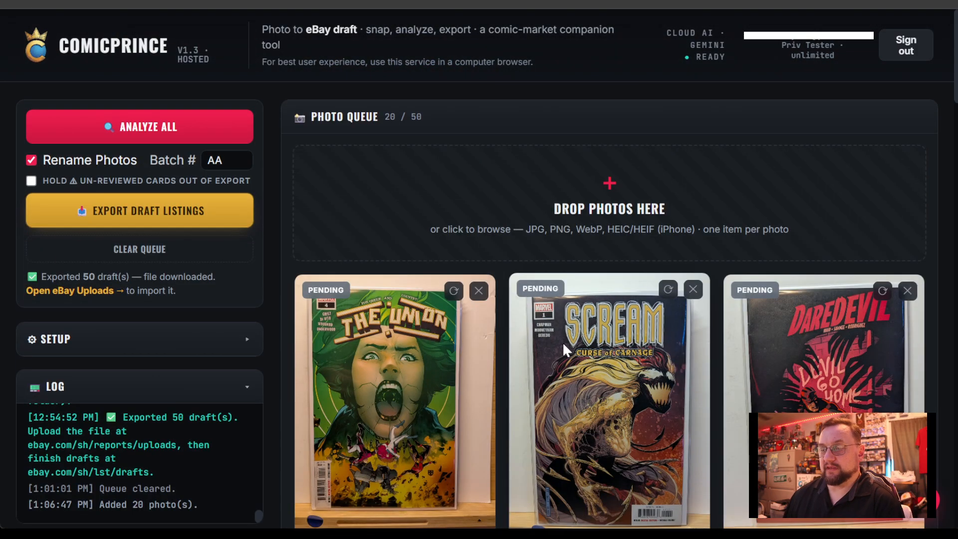
Step: Examine the setup options for Grand Comics Database verification, default condition, default price, shipping and store name
scroll(540, 348, "down", 2)
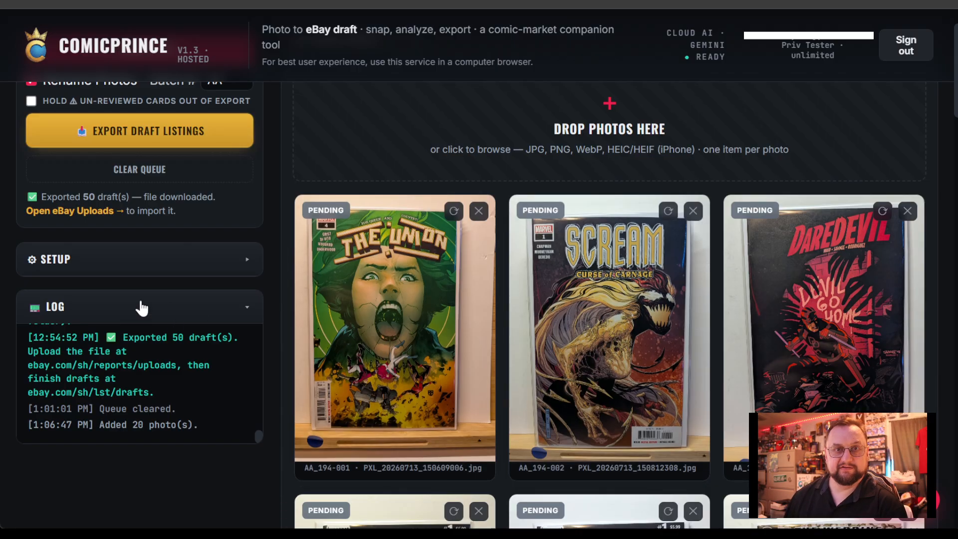
left_click(145, 268)
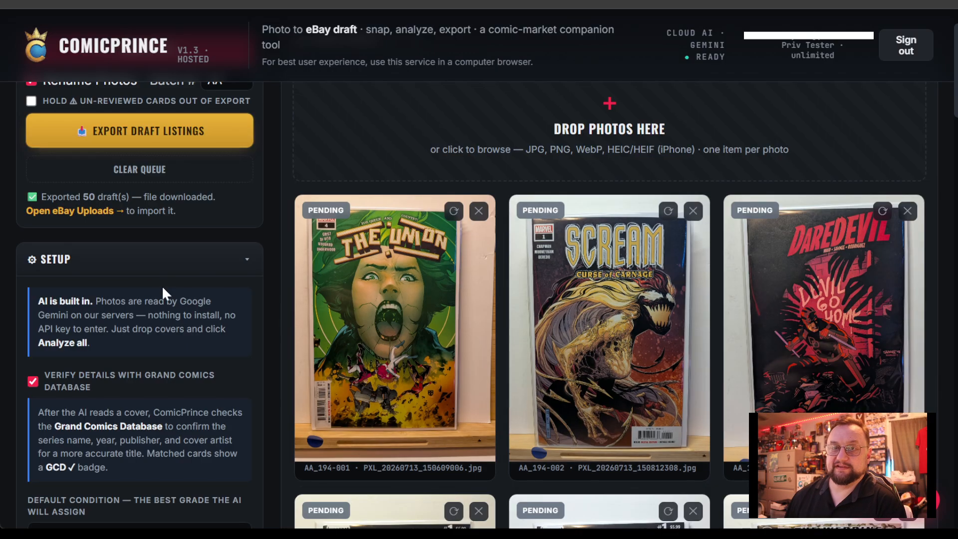
scroll(162, 286, "down", 3)
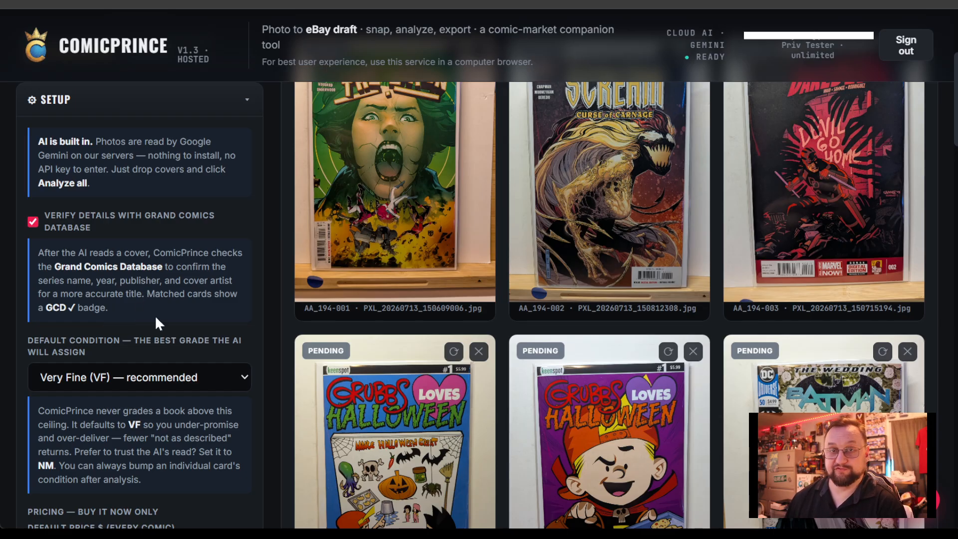
scroll(388, 258, "down", 3)
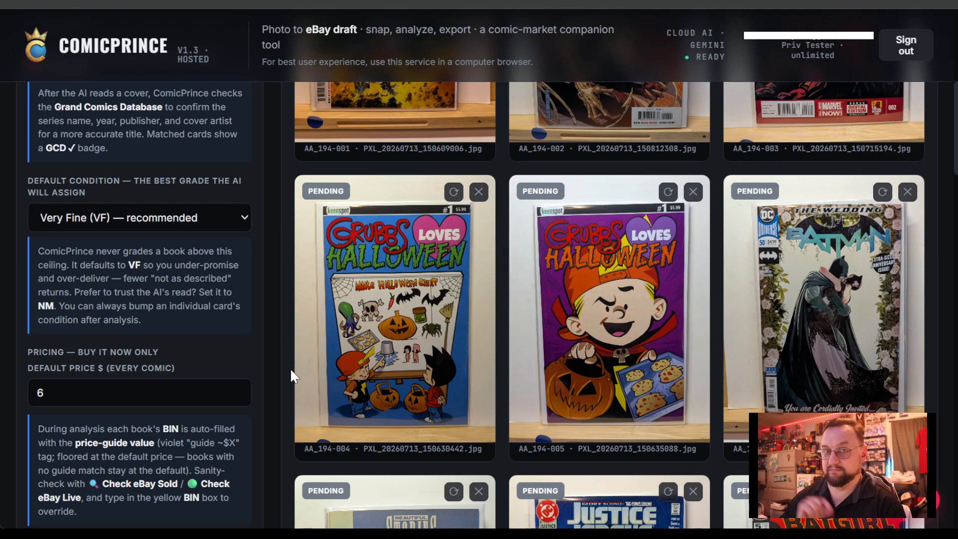
scroll(314, 374, "down", 2)
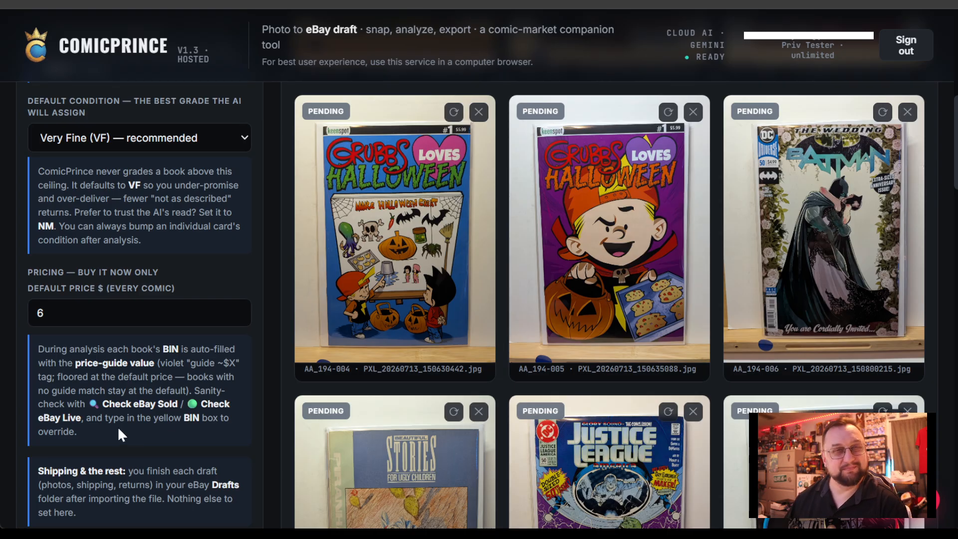
scroll(417, 328, "down", 3)
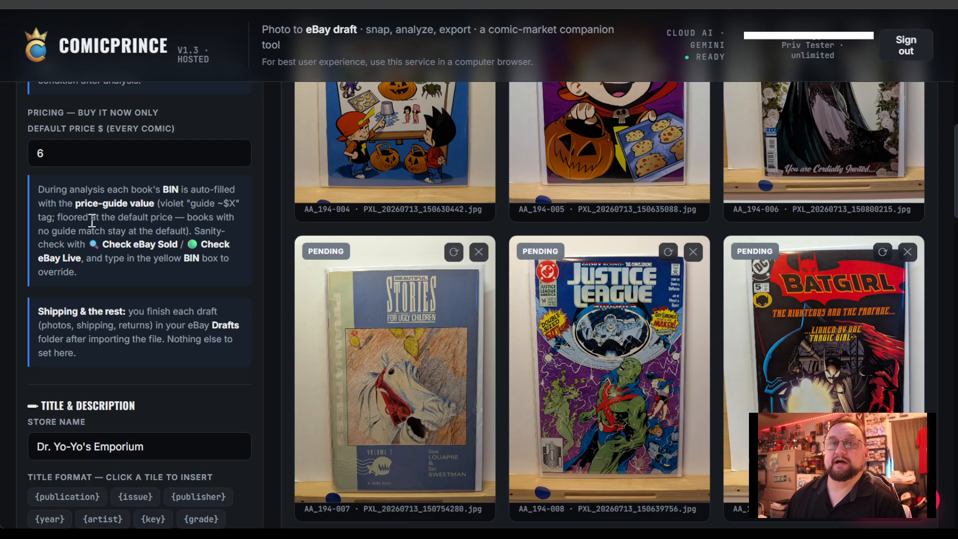
scroll(418, 328, "up", 1)
left_click(67, 234)
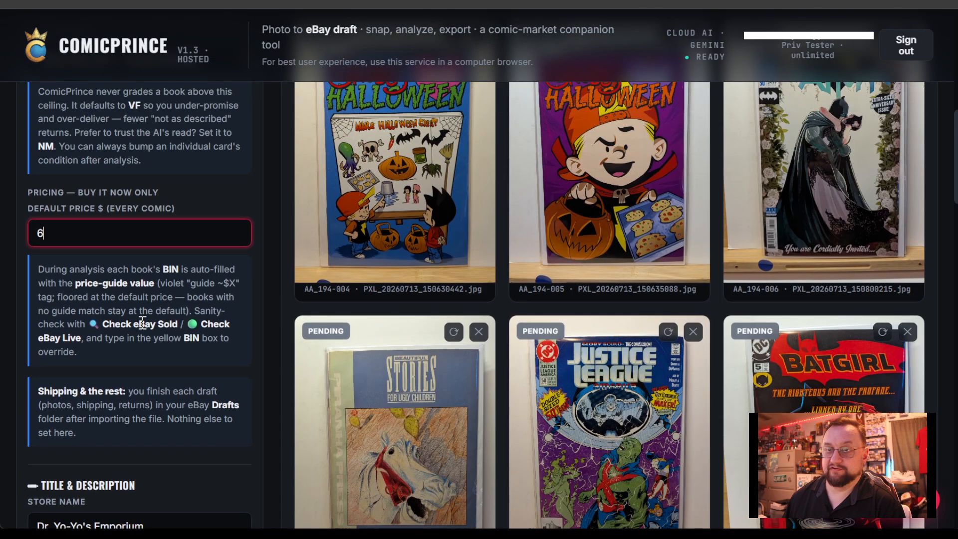
scroll(122, 332, "down", 5)
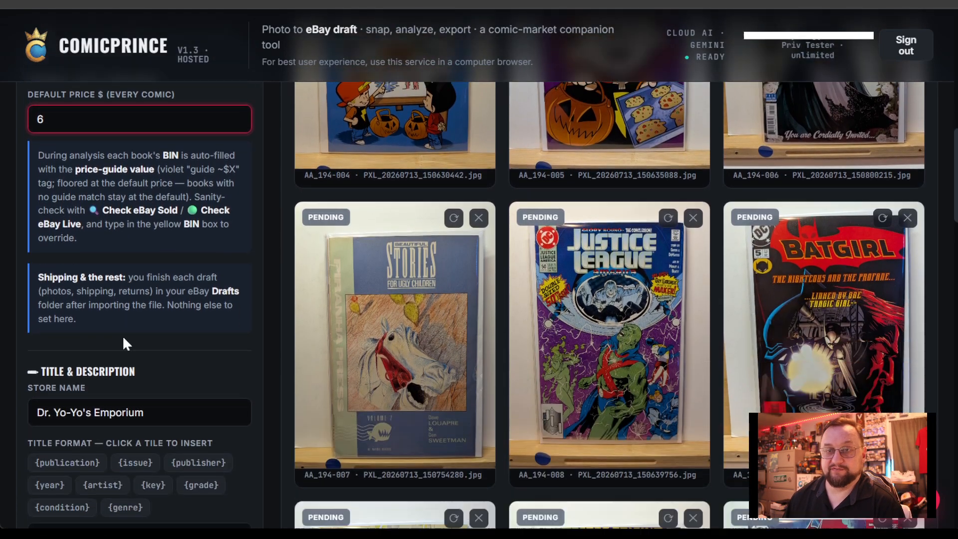
scroll(195, 236, "down", 2)
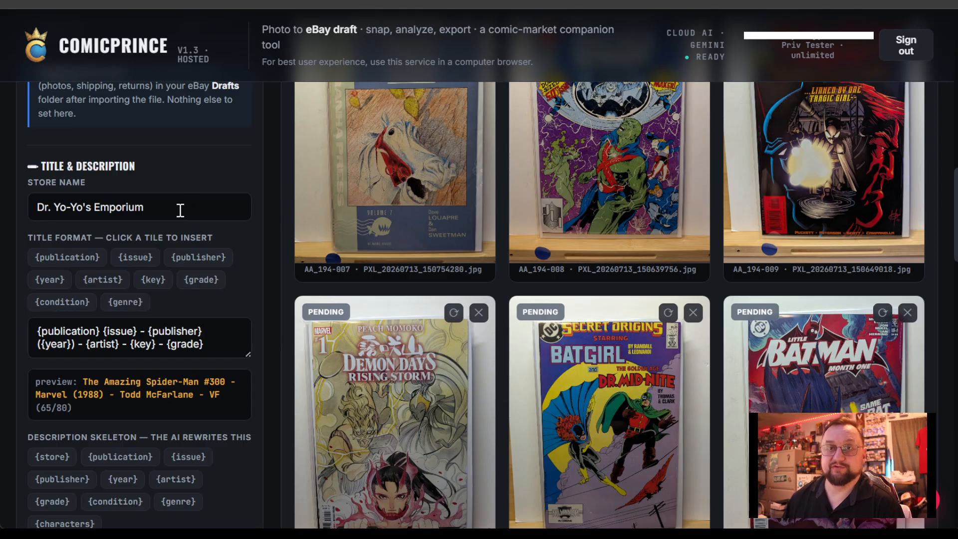
Step: Try moving the {publisher} tag to the beginning of the title format, before {publication}
scroll(179, 195, "down", 2)
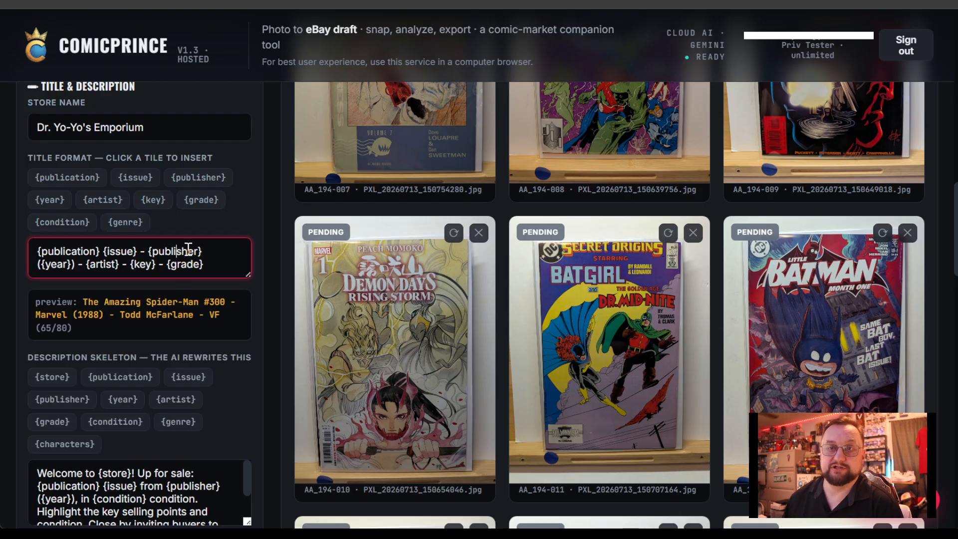
left_click_drag(202, 253, 149, 253)
key("ctrl+c")
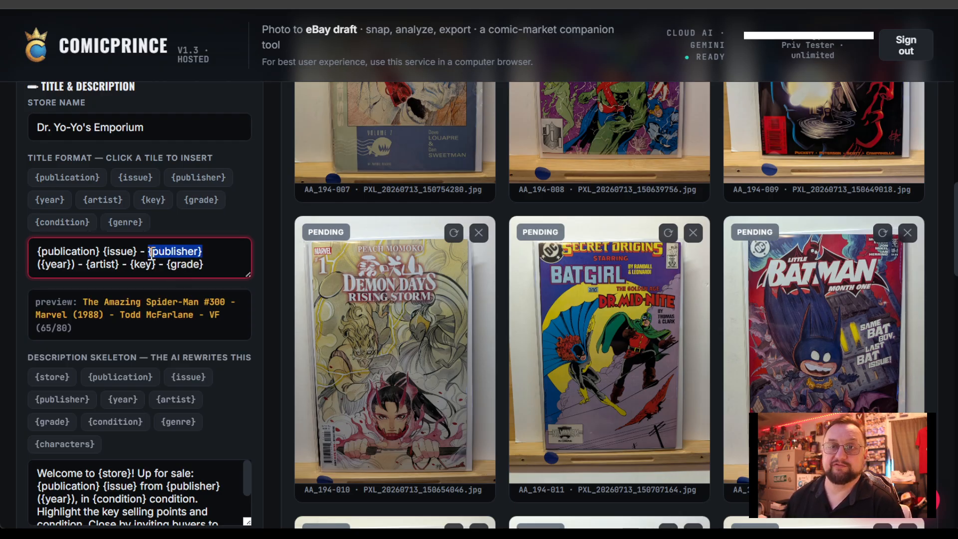
key("BackSpace")
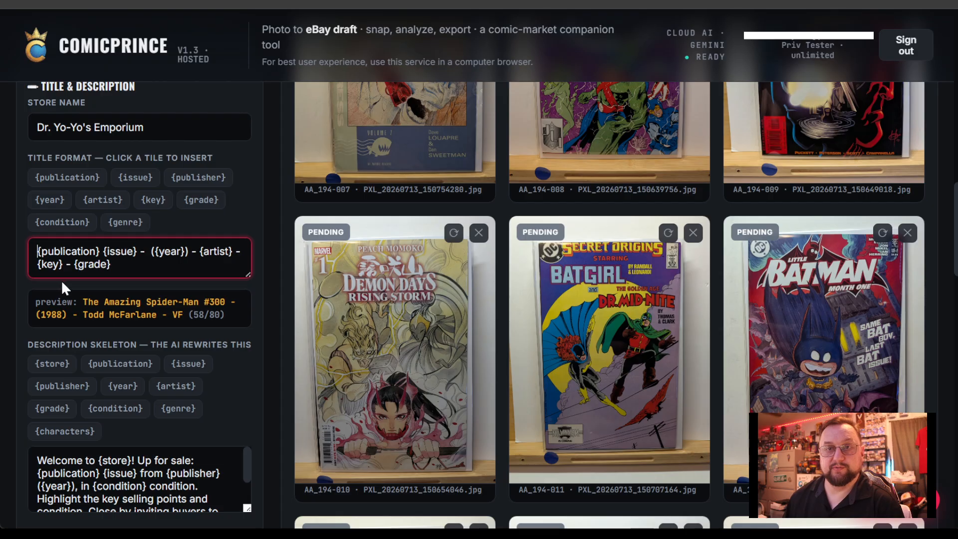
key("ctrl+v")
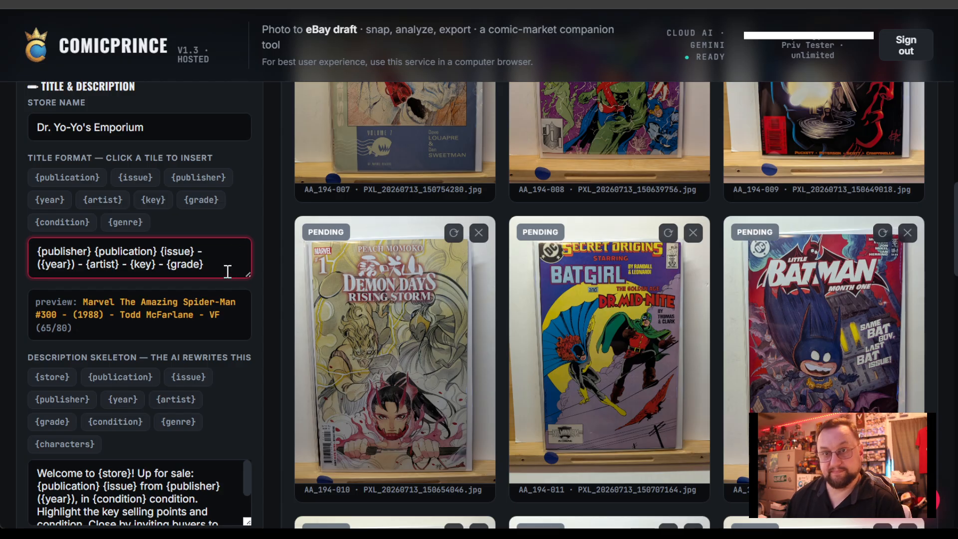
Step: Undo the title format edits, restoring {publication} {issue} - {publisher} ({year}) - {artist} - {key} - {grade}
key("BackSpace")
key("BackSpace")
key("BackSpace")
key("BackSpace")
key("BackSpace")
key("BackSpace")
key("BackSpace")
key("BackSpace")
key("BackSpace")
key("BackSpace")
key("BackSpace")
key("BackSpace")
key("ctrl+z")
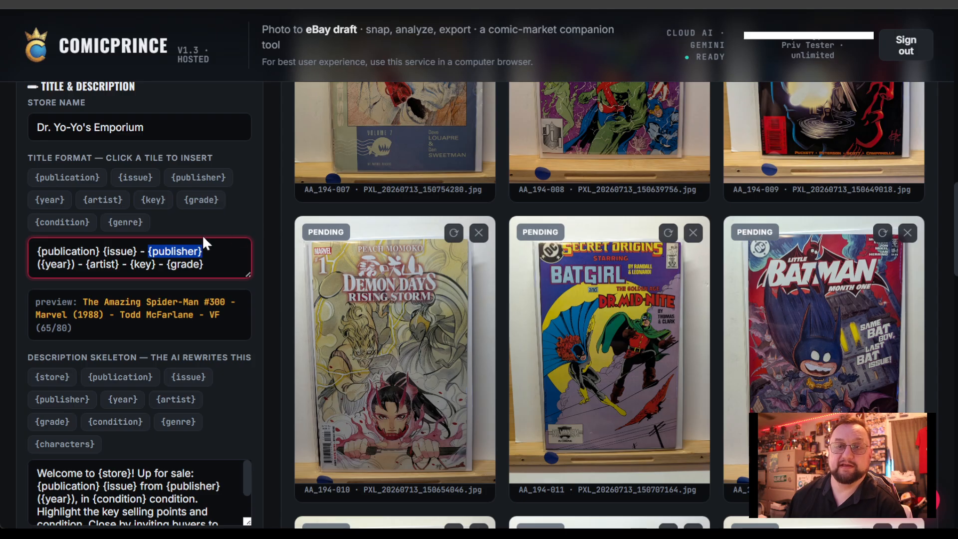
Step: Read the description skeleton from its welcome line through the closing invitation to bundle, and the description creativity notes
scroll(216, 252, "down", 3)
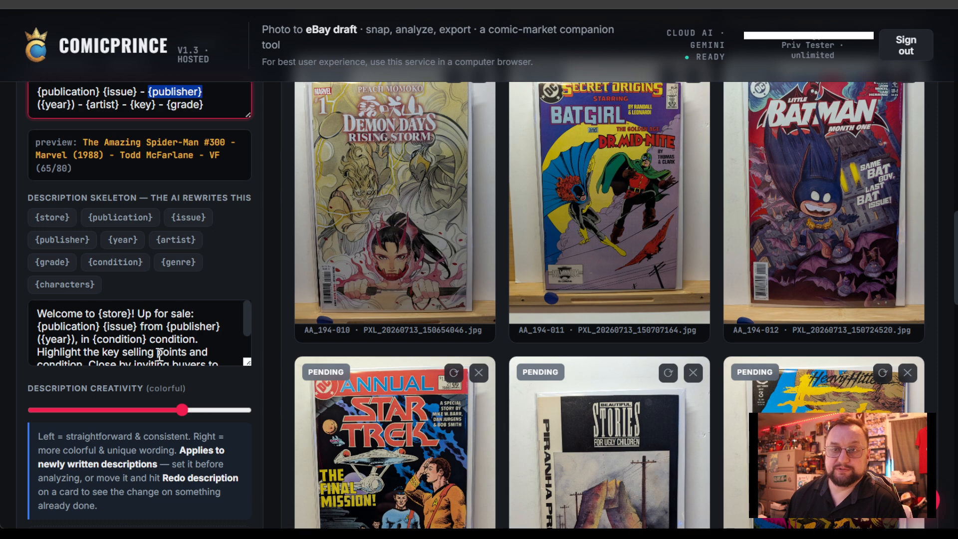
scroll(183, 327, "down", 2)
scroll(143, 348, "up", 3)
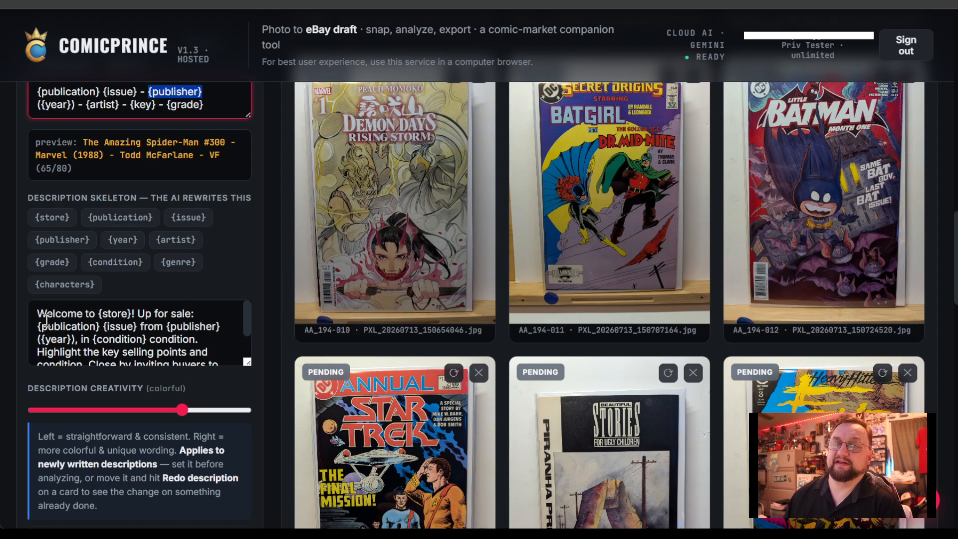
left_click_drag(41, 314, 177, 314)
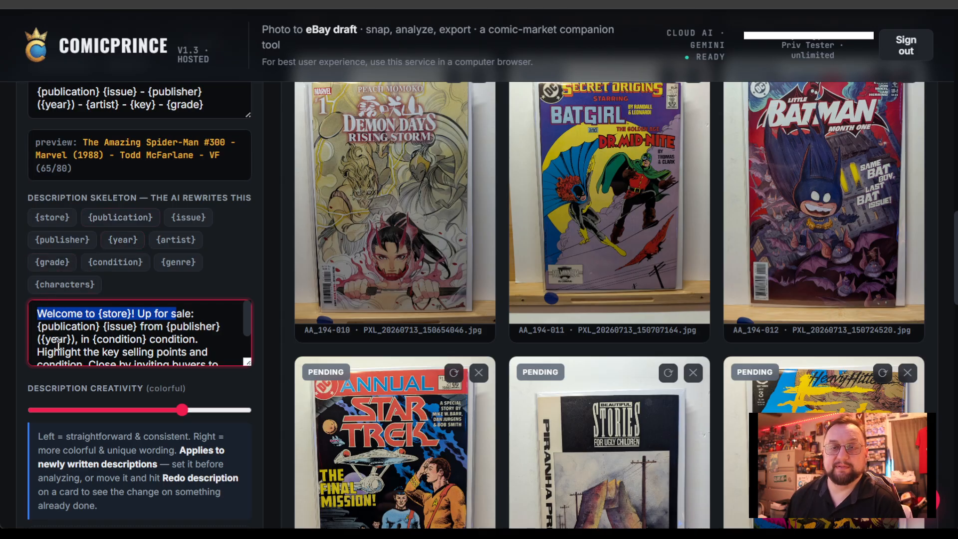
scroll(182, 339, "down", 2)
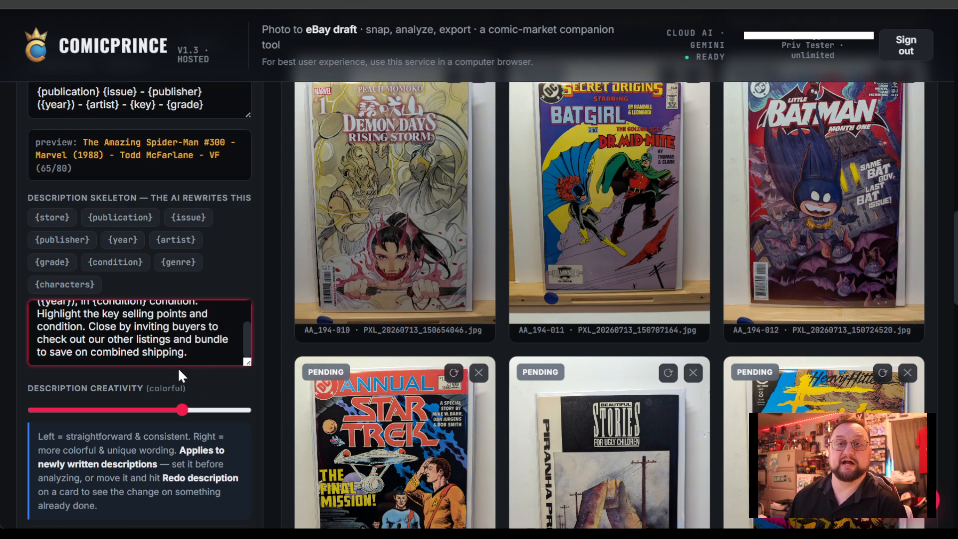
scroll(161, 422, "down", 2)
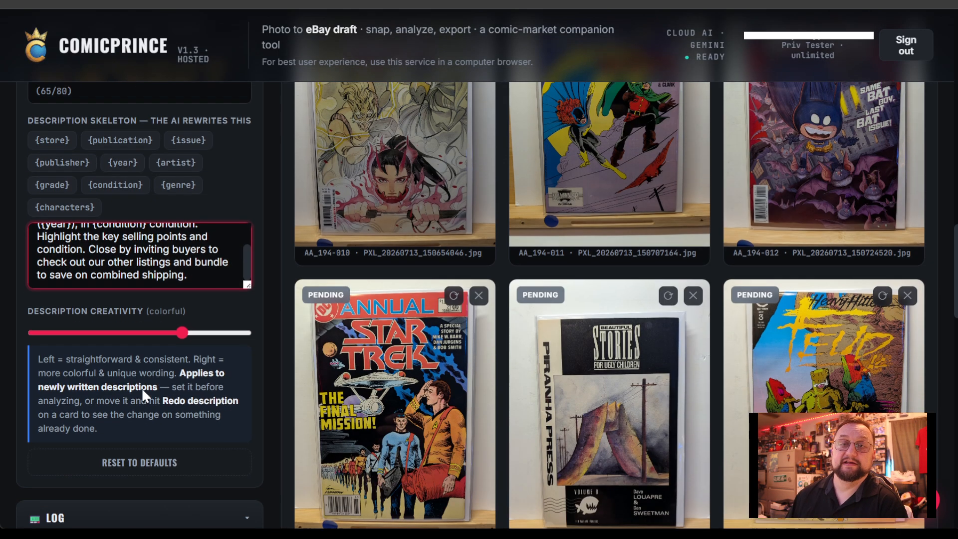
Step: Try the straightforward end of the description creativity slider and settle on a colorful level
left_click(182, 332)
left_click_drag(182, 334, 32, 355)
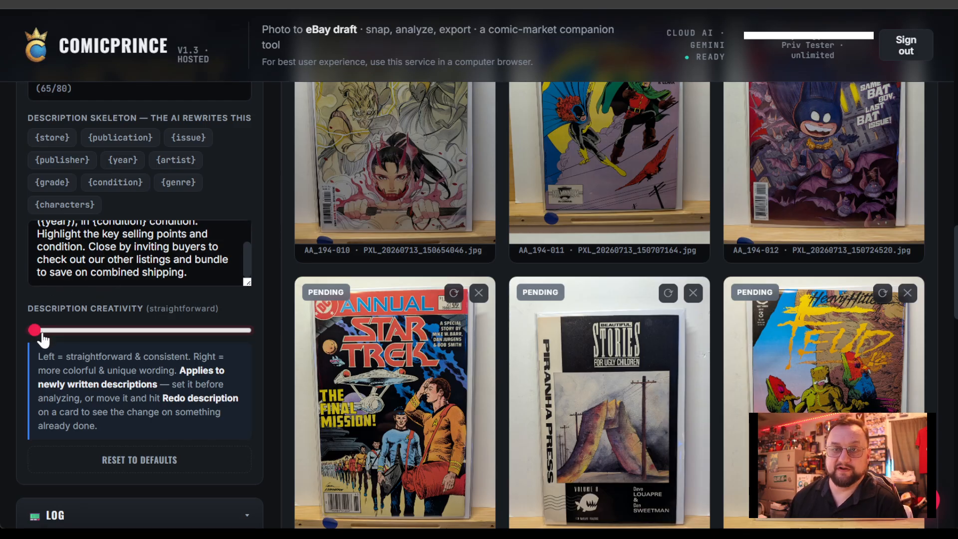
left_click_drag(38, 331, 160, 343)
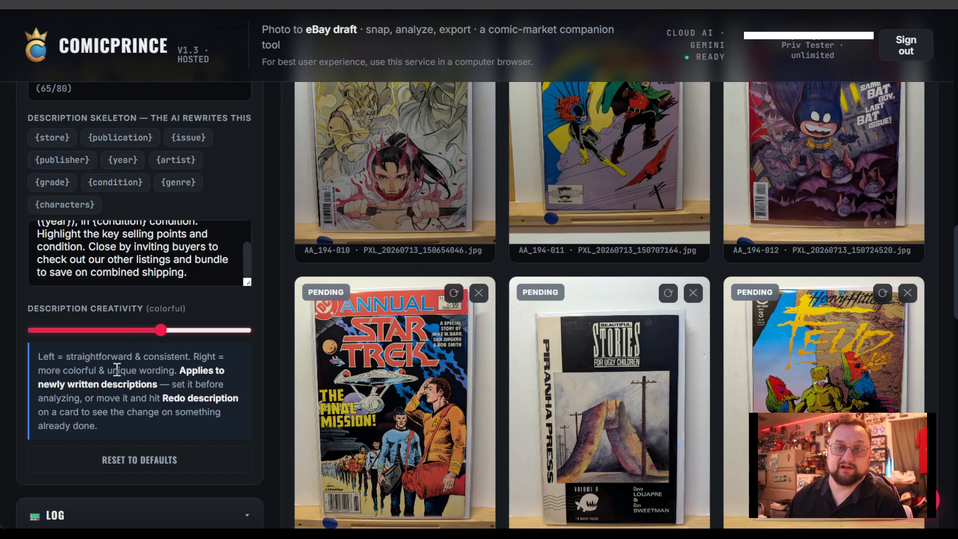
scroll(182, 481, "down", 3)
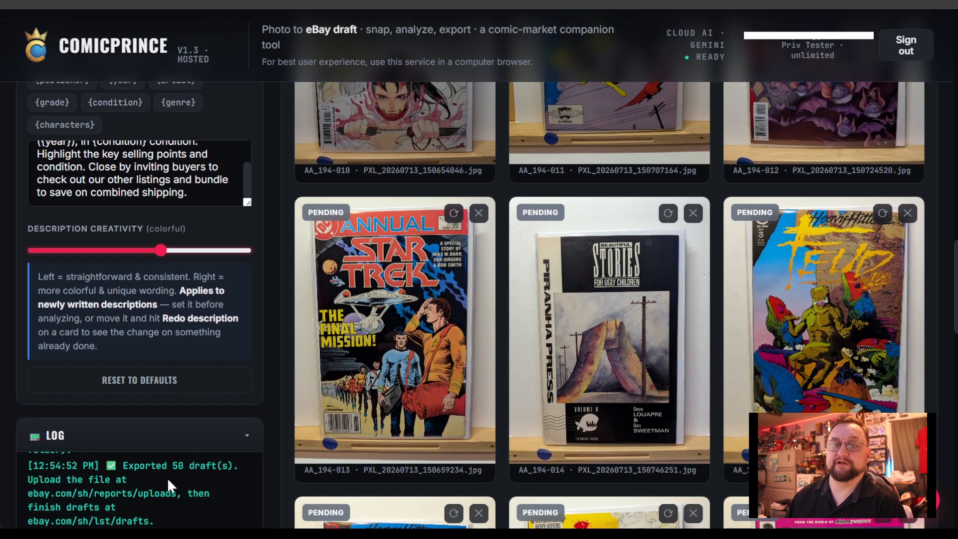
scroll(217, 339, "up", 20)
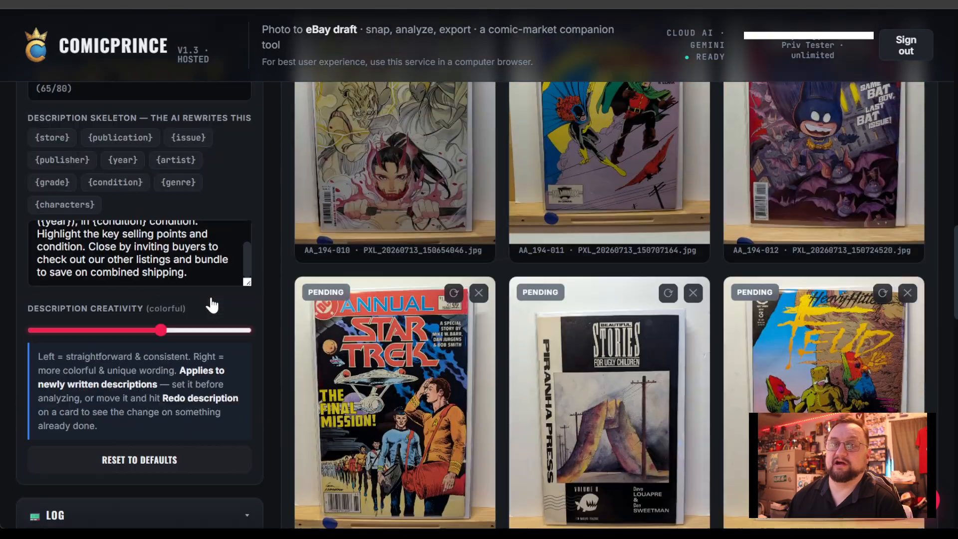
scroll(217, 334, "up", 6)
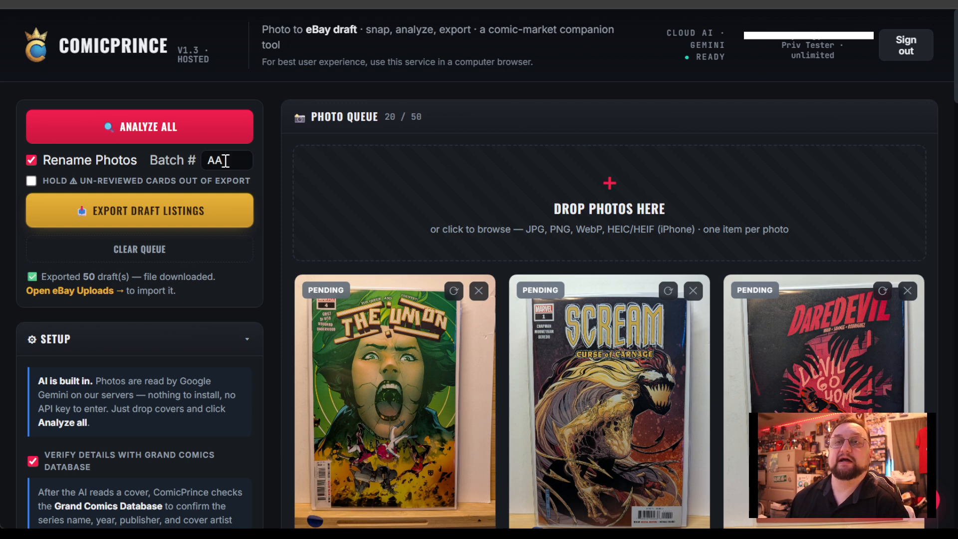
left_click_drag(230, 160, 208, 164)
left_click(229, 252)
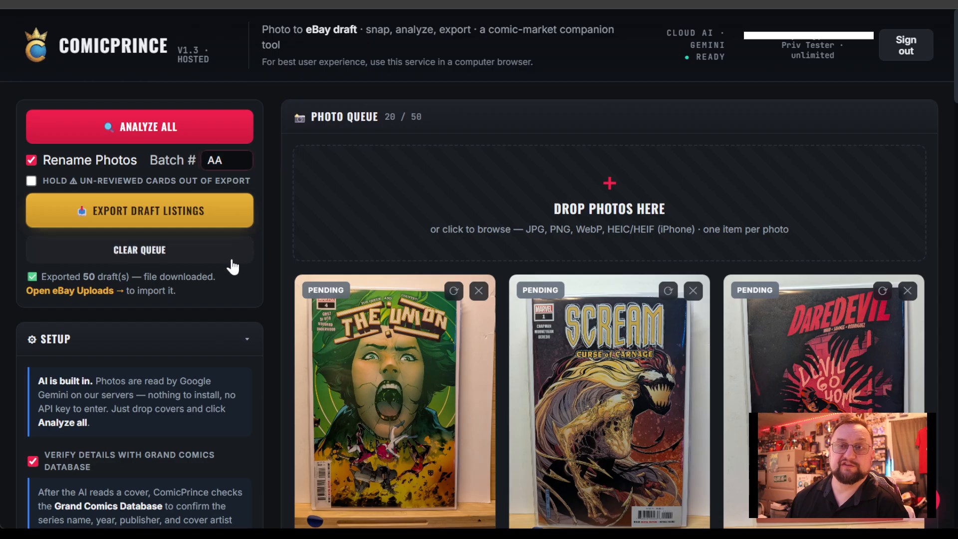
left_click(613, 80)
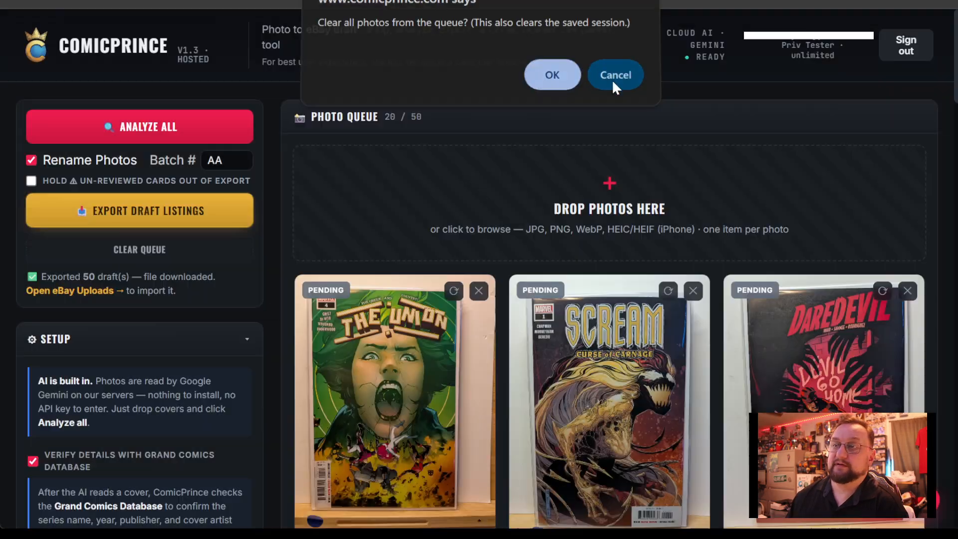
Step: Analyze all queued cover photos and look over the generated titles, years and conditions on the first cards
left_click(169, 131)
scroll(234, 335, "down", 3)
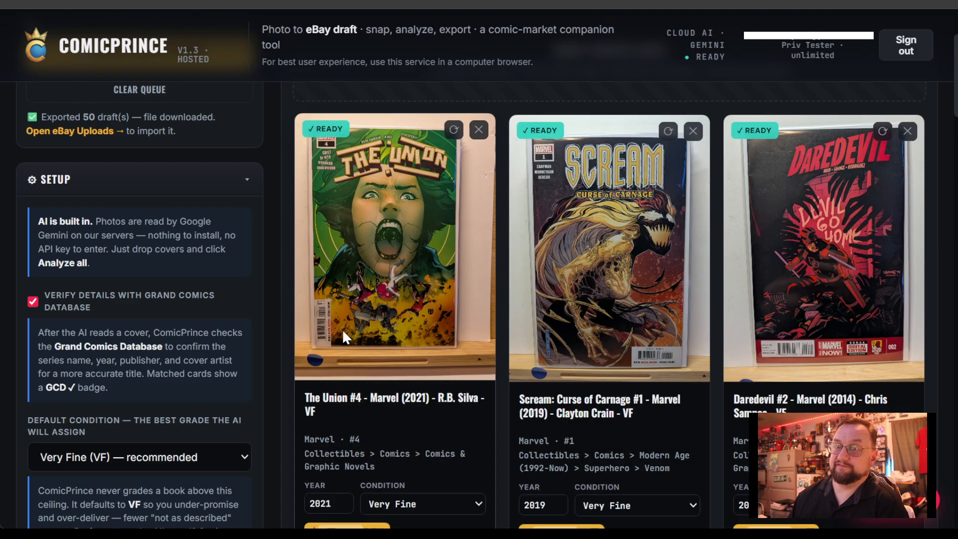
scroll(377, 309, "down", 2)
scroll(382, 304, "up", 2)
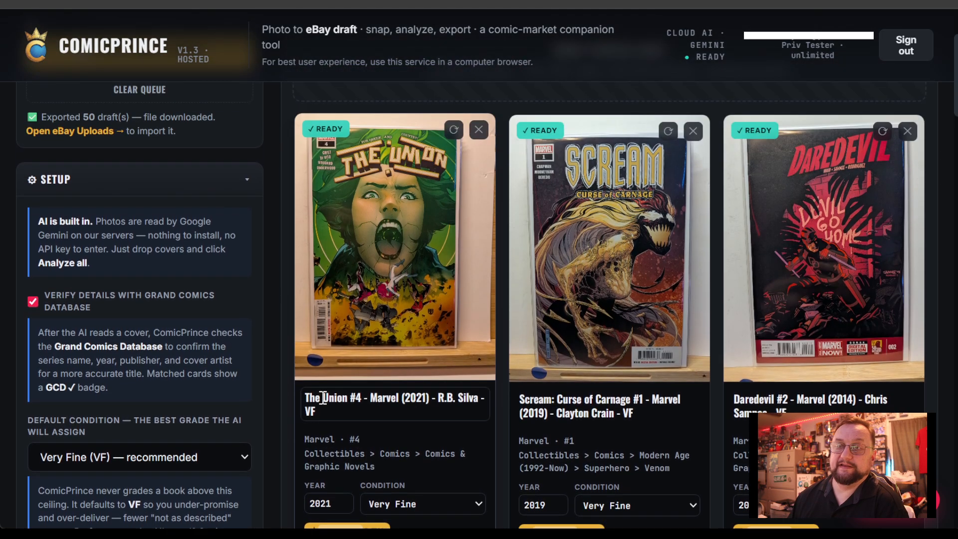
Step: Review the estimate prices, guide values, eBay check options and generated descriptions on the first three comic cards
scroll(368, 412, "down", 3)
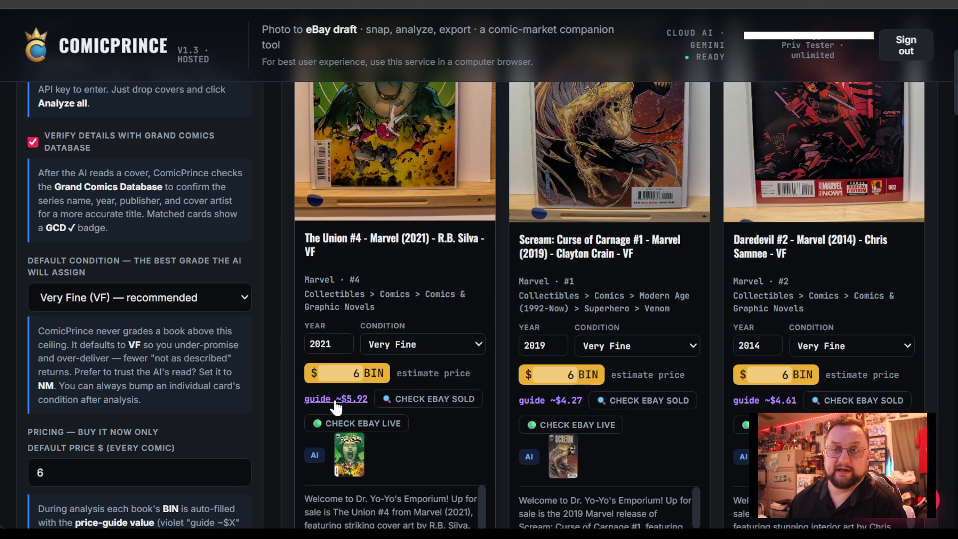
scroll(475, 441, "down", 2)
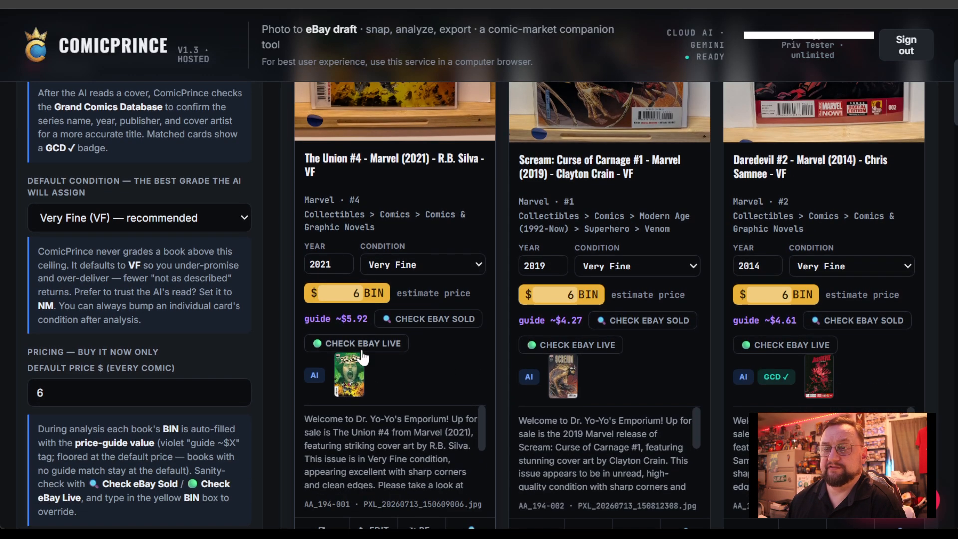
scroll(409, 300, "down", 2)
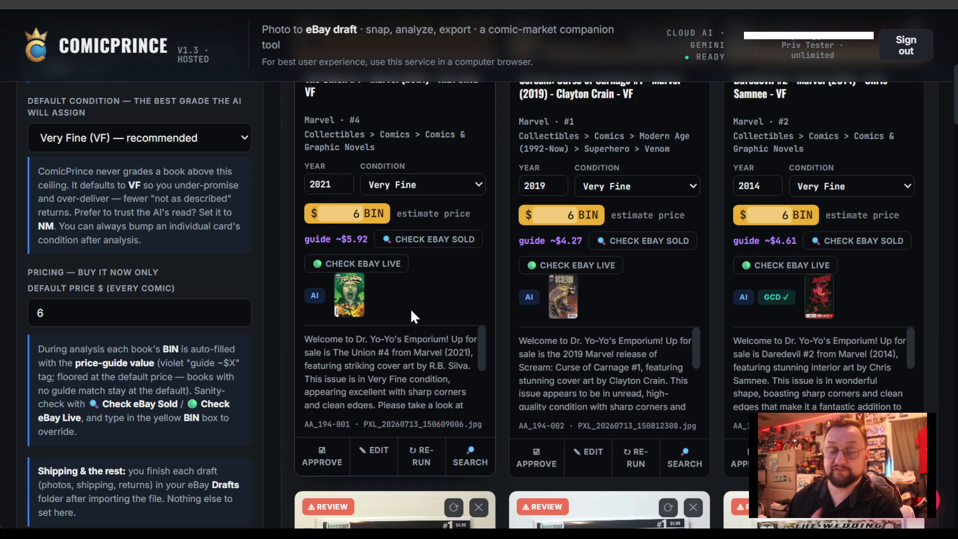
scroll(399, 311, "up", 3)
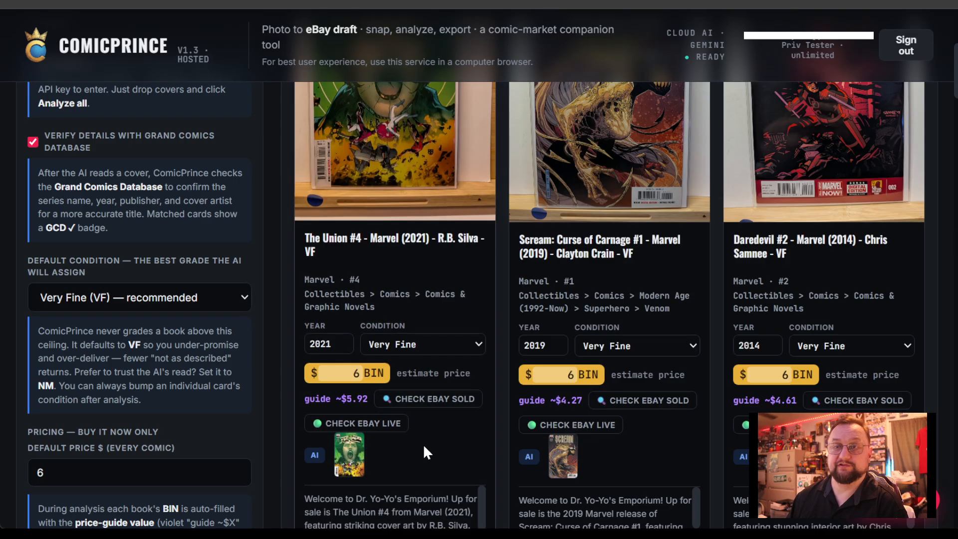
scroll(405, 455, "down", 3)
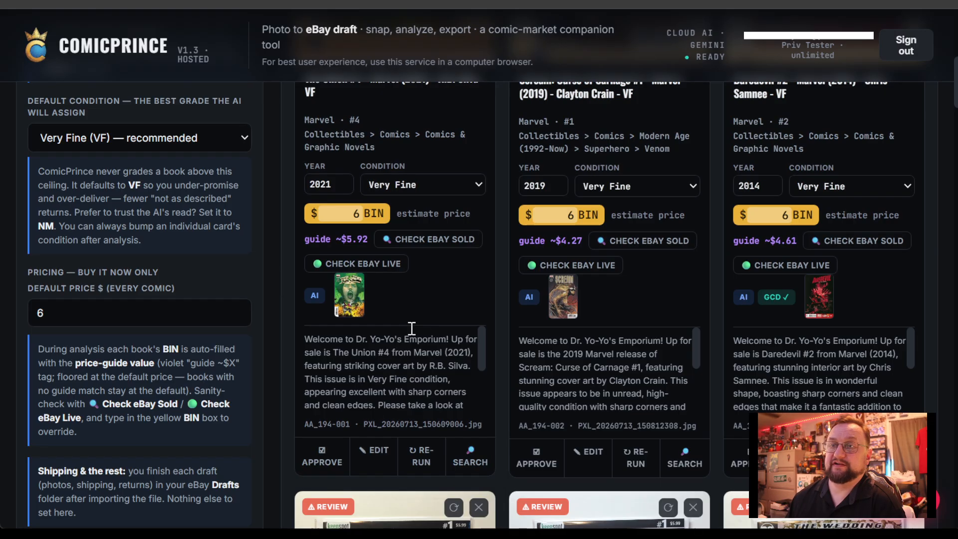
Step: Compare the Review and Ready flags and the GCD match badges across The Union, Scream and Daredevil cards
scroll(416, 326, "up", 4)
scroll(416, 325, "up", 2)
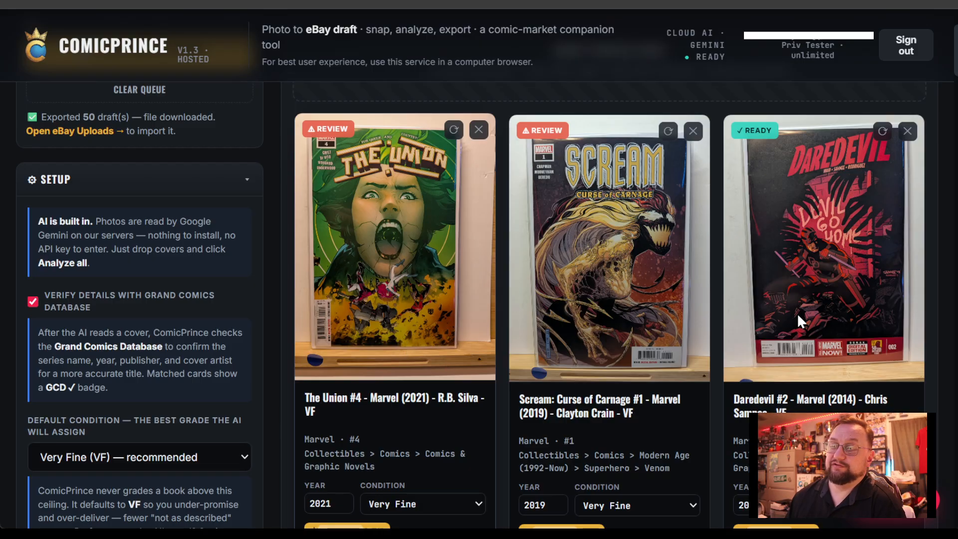
scroll(474, 243, "down", 3)
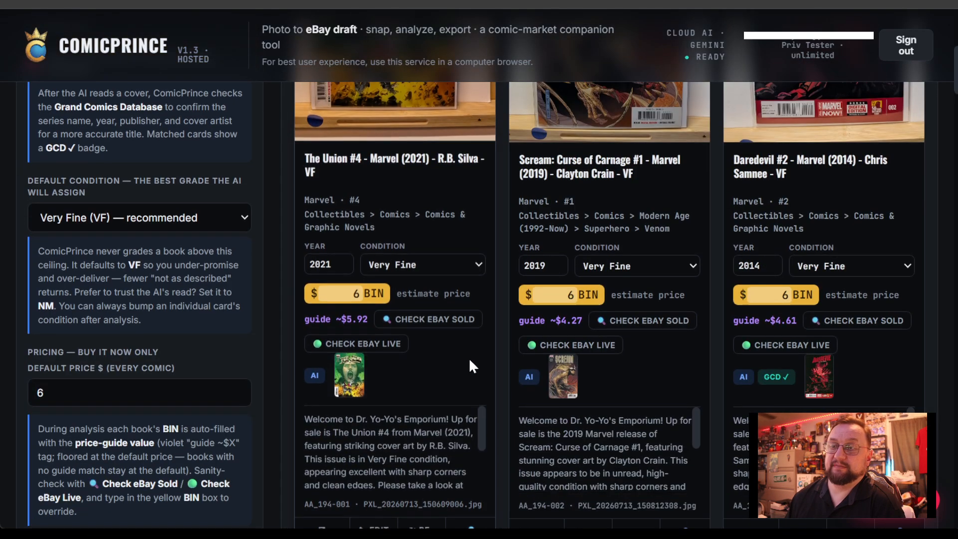
scroll(473, 354, "up", 3)
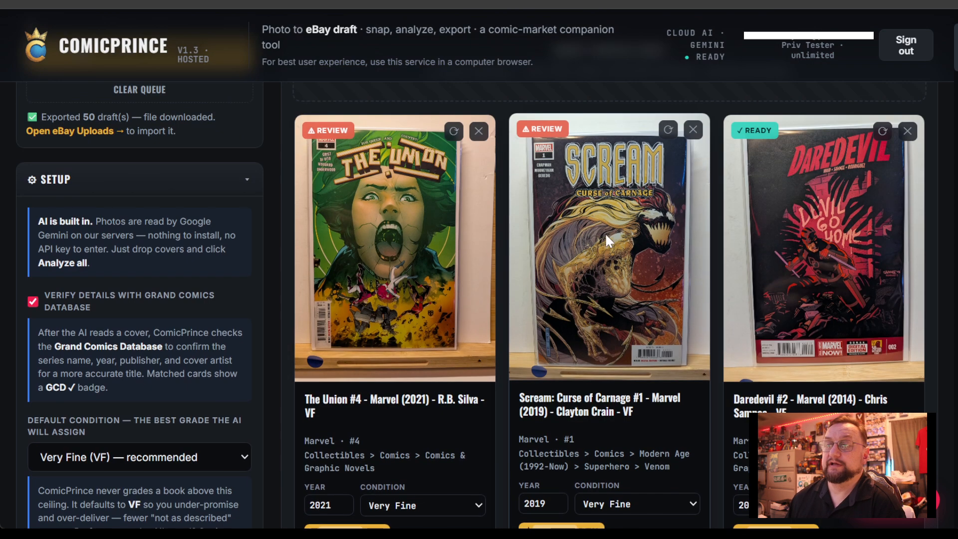
scroll(632, 335, "up", 2)
scroll(632, 334, "down", 5)
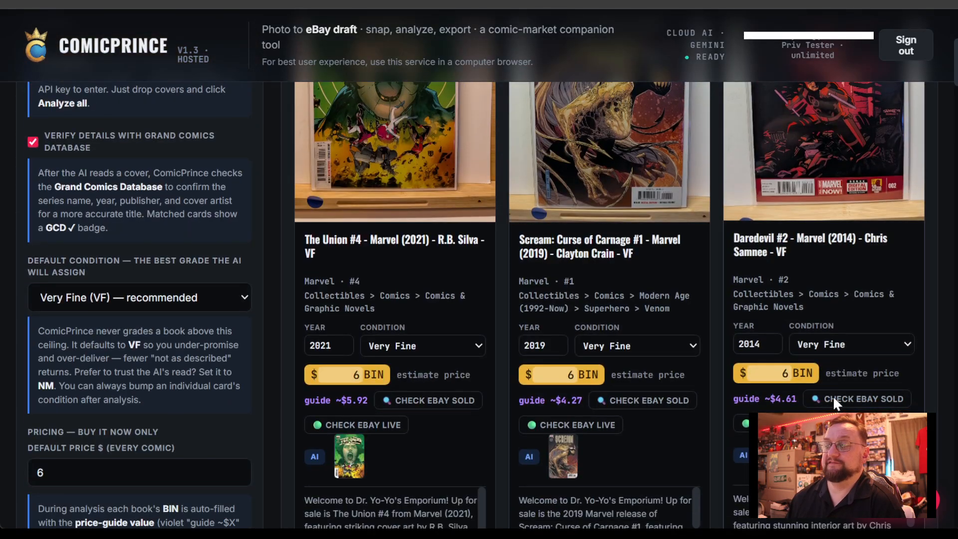
scroll(924, 366, "up", 3)
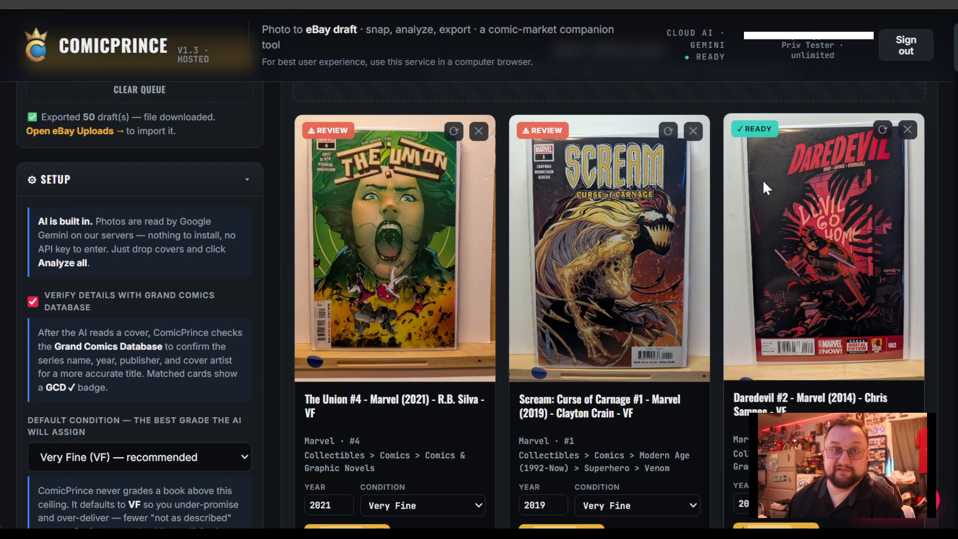
scroll(828, 383, "down", 5)
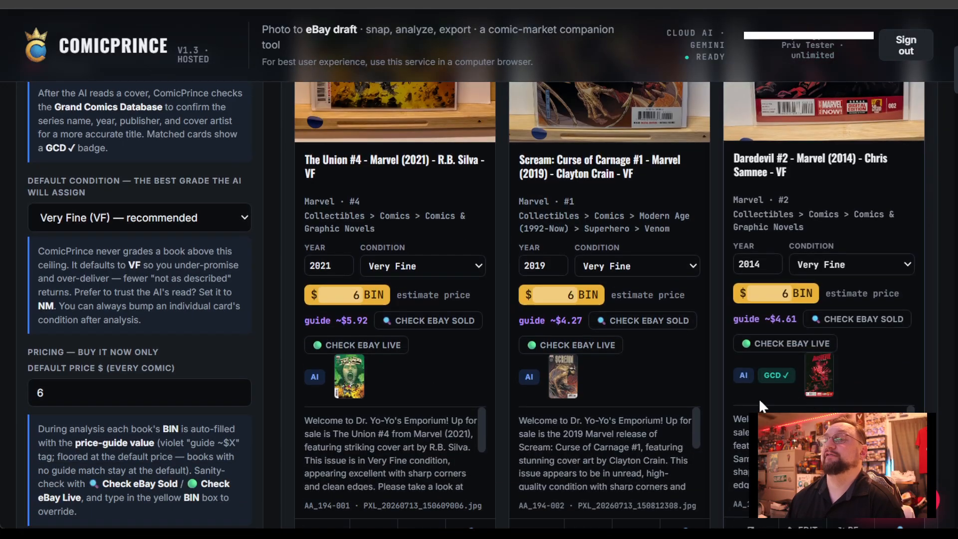
Step: Examine the Buy It Now prices and guide values on the two Grubbs Loves Halloween #1 cards
scroll(759, 398, "down", 2)
scroll(411, 329, "down", 7)
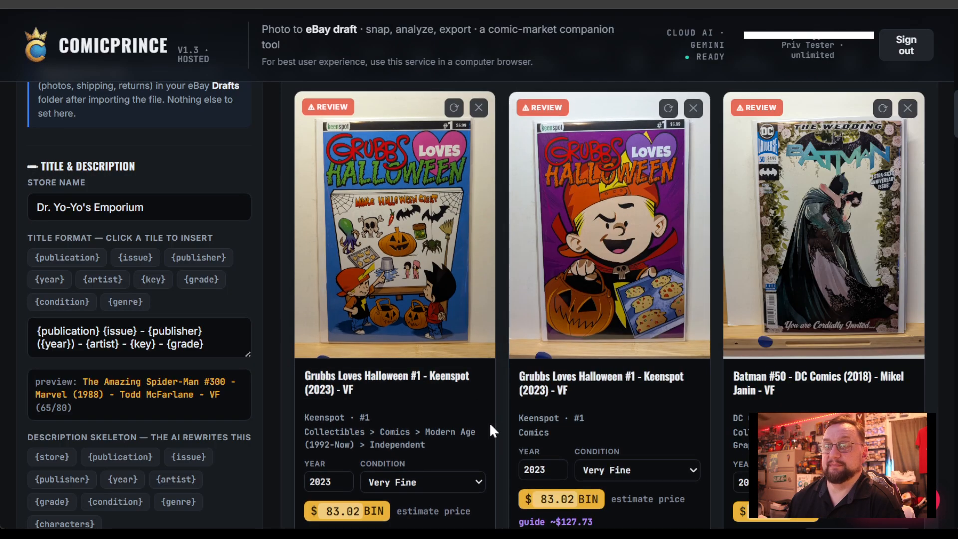
scroll(442, 396, "down", 1)
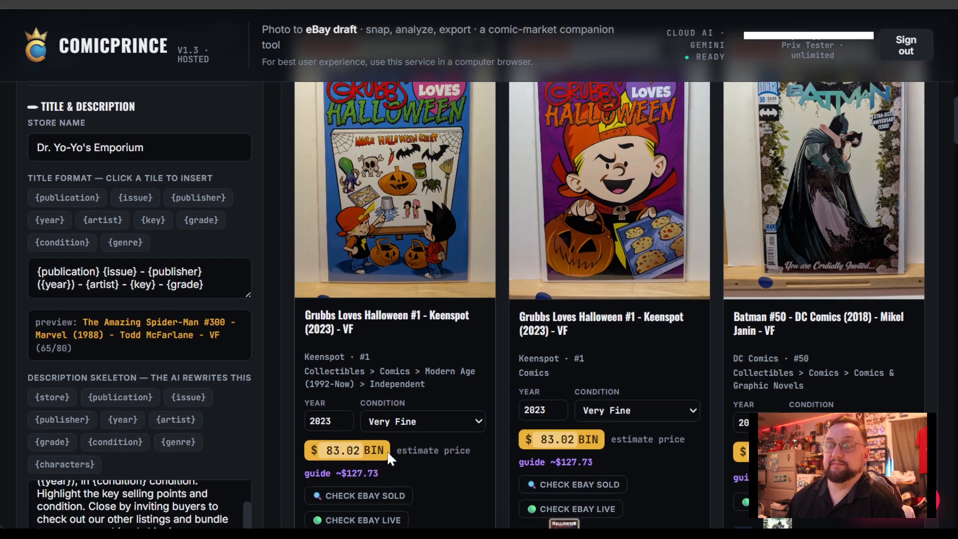
scroll(339, 396, "up", 1)
scroll(360, 436, "down", 1)
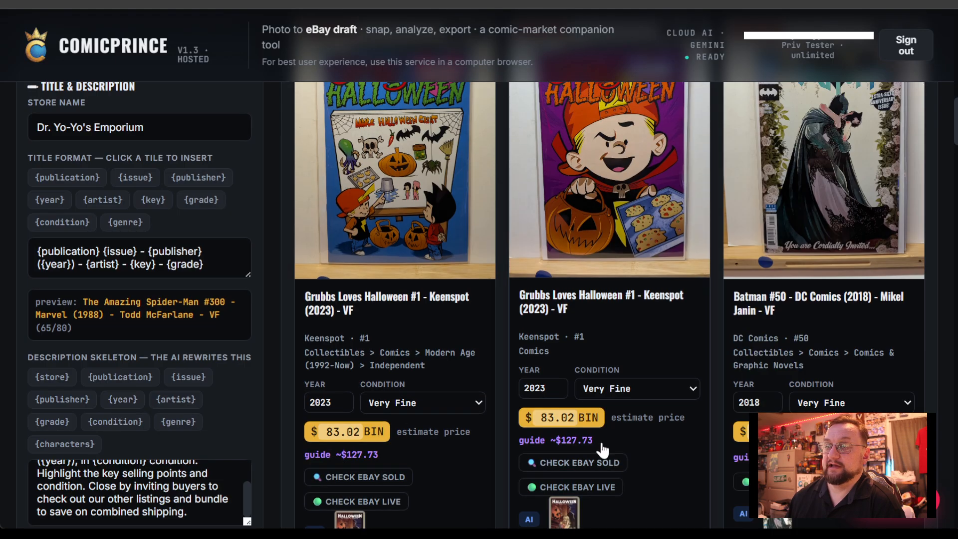
scroll(372, 364, "down", 3)
scroll(452, 374, "up", 2)
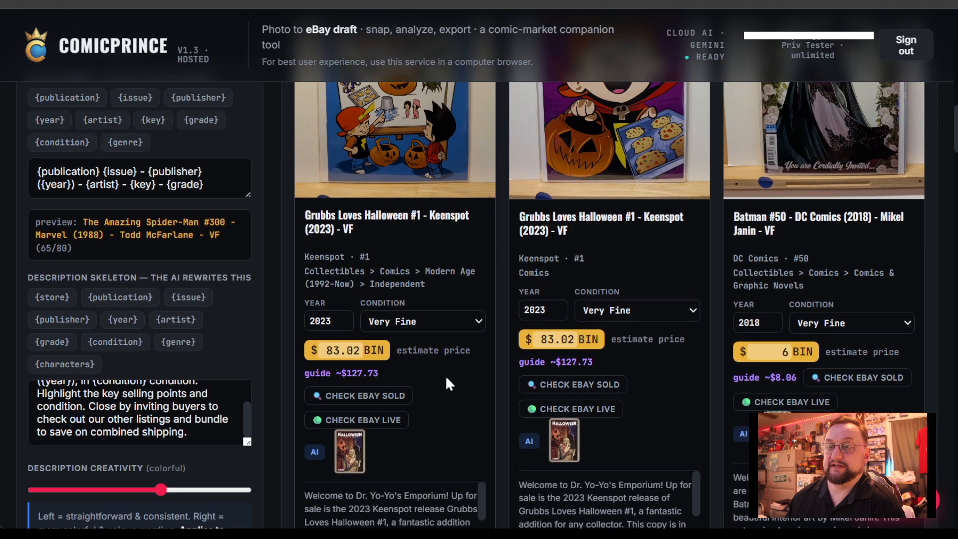
Step: Look through eBay sold listings for the first Grubbs Loves Halloween #1 card and return to ComicPrince
left_click(371, 397)
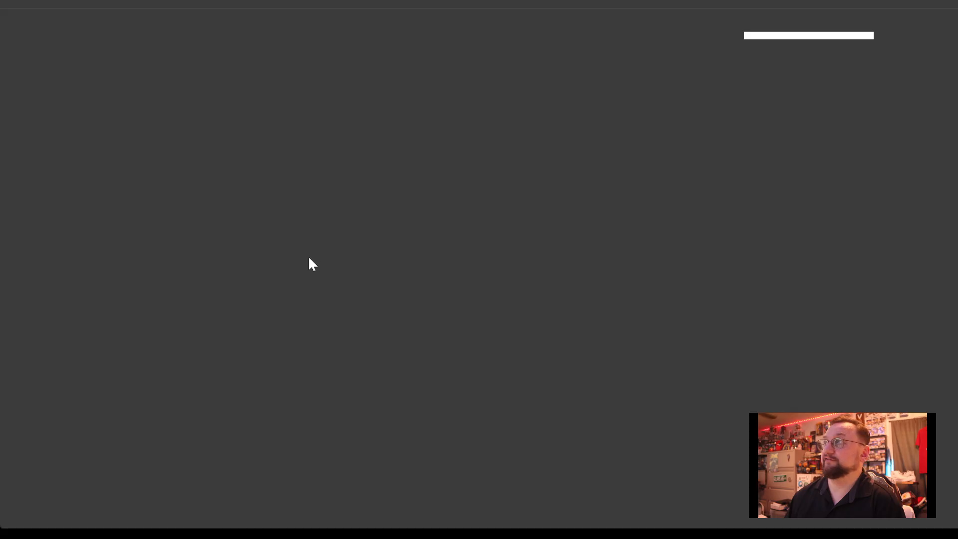
scroll(478, 299, "down", 5)
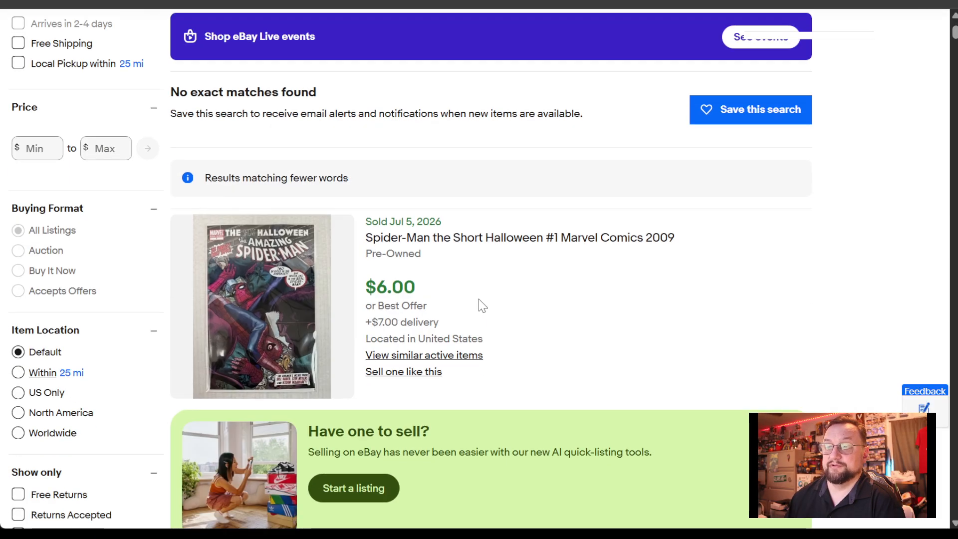
scroll(492, 320, "down", 20)
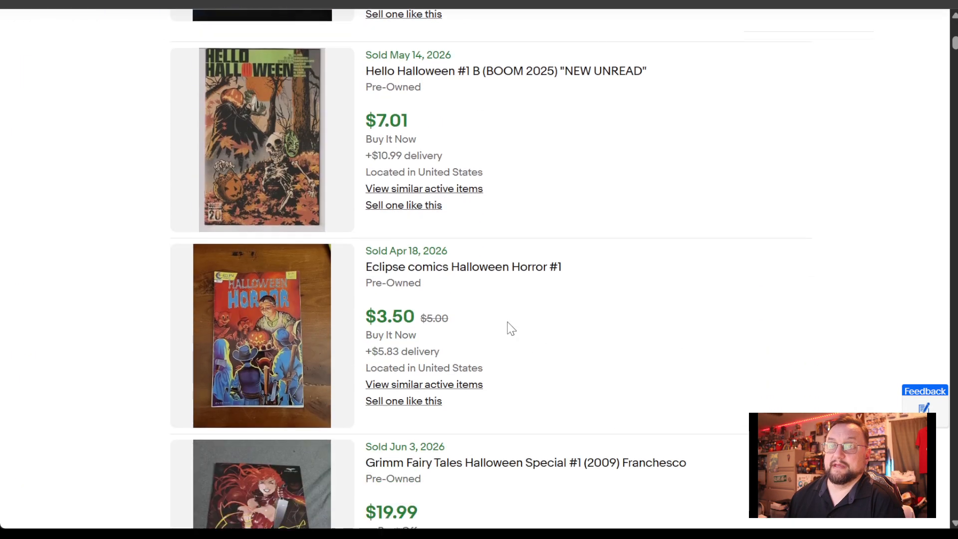
scroll(509, 327, "down", 20)
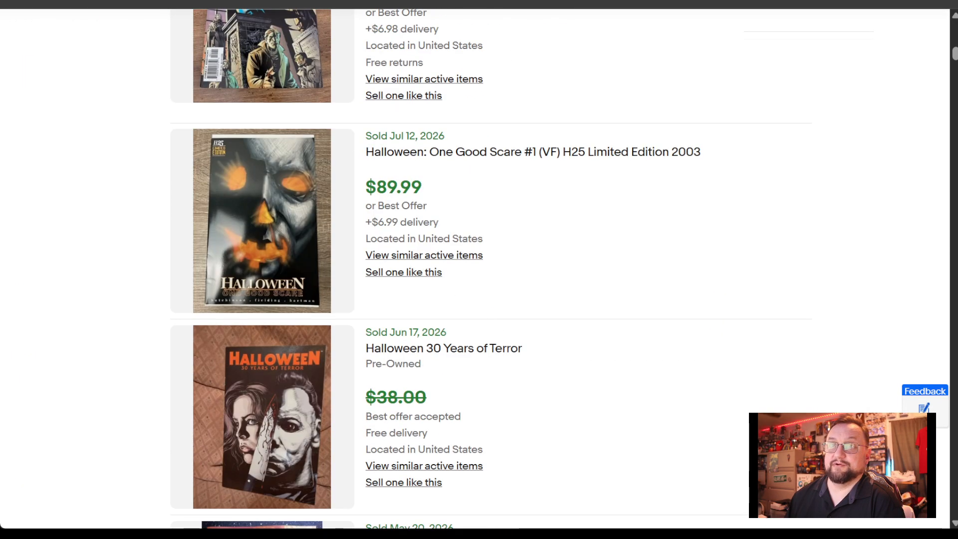
left_click(255, 3)
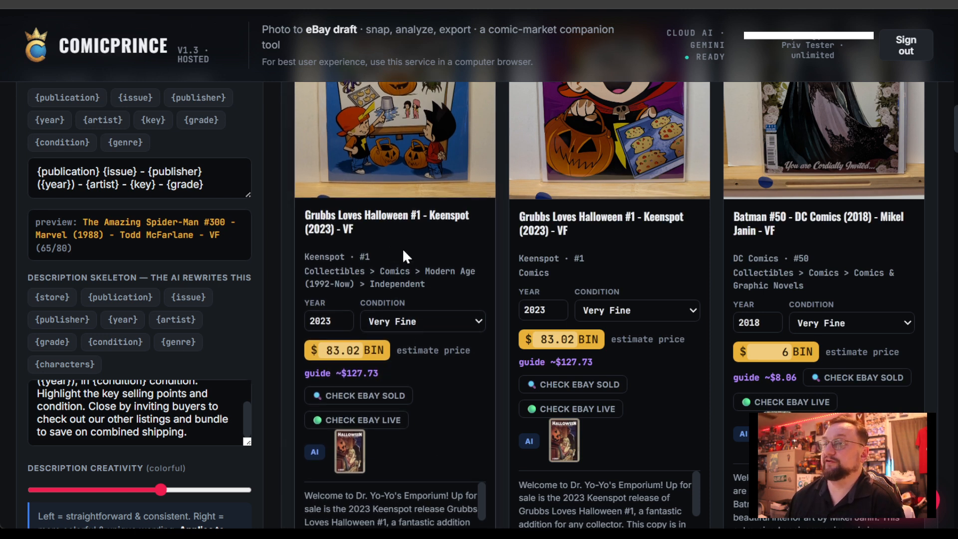
Step: Set the Buy It Now price of both Grubbs Loves Halloween #1 cards to $8
double_click(359, 352)
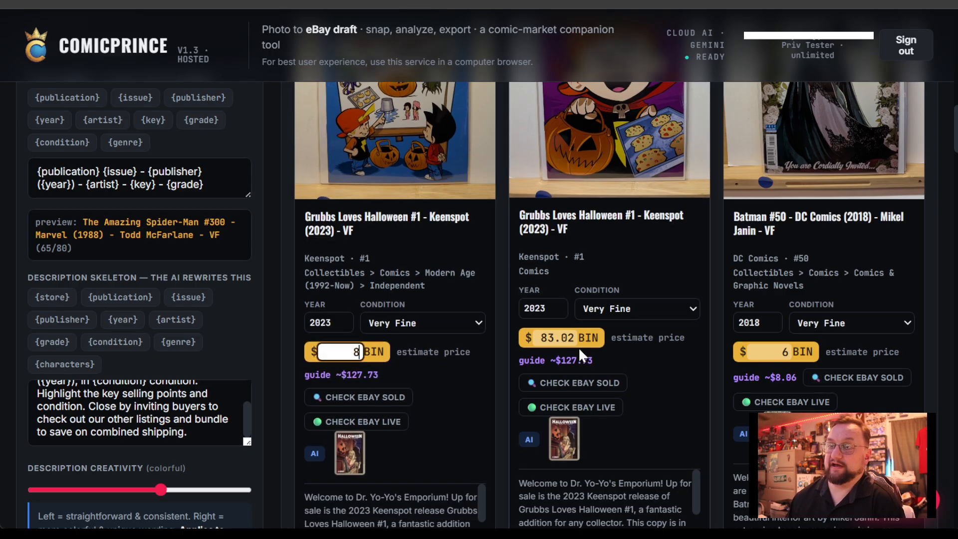
double_click(554, 340)
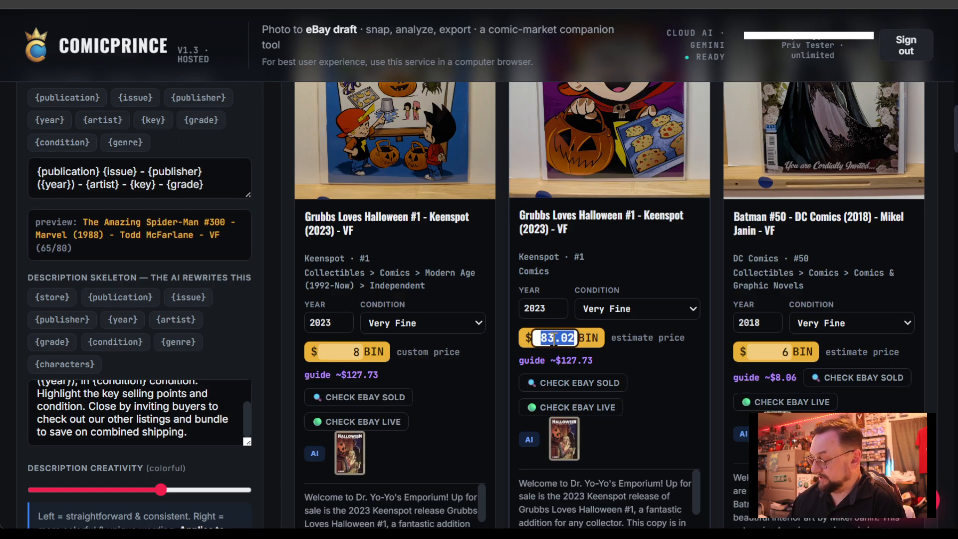
left_click(639, 385)
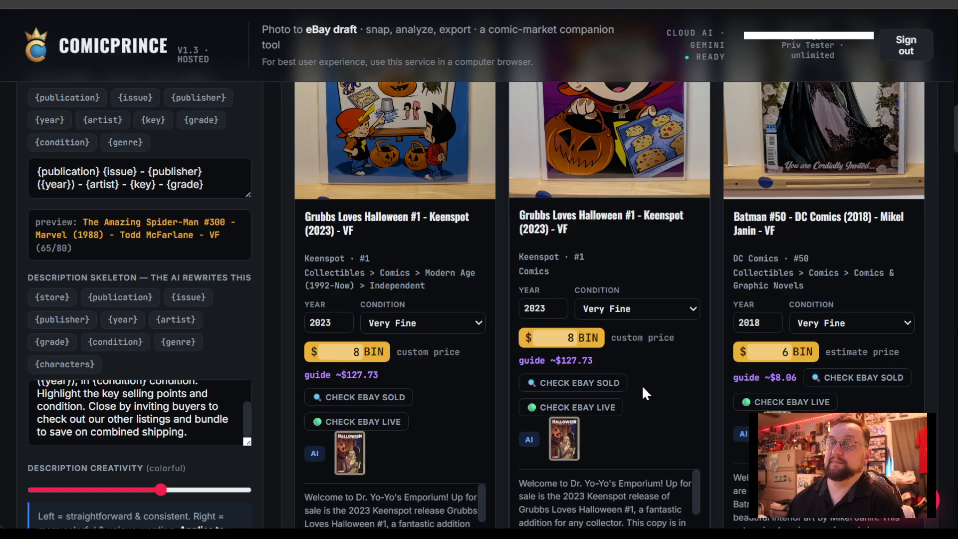
Step: Check the matched cover thumbnails against the photos and approve both Grubbs Loves Halloween #1 cards
scroll(653, 449, "up", 3)
scroll(666, 479, "down", 3)
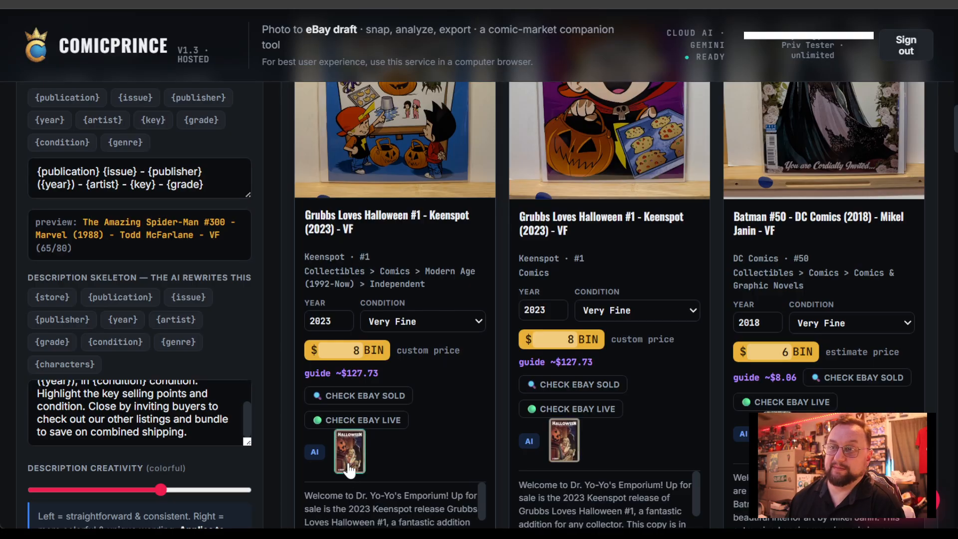
scroll(481, 419, "up", 2)
scroll(443, 469, "down", 3)
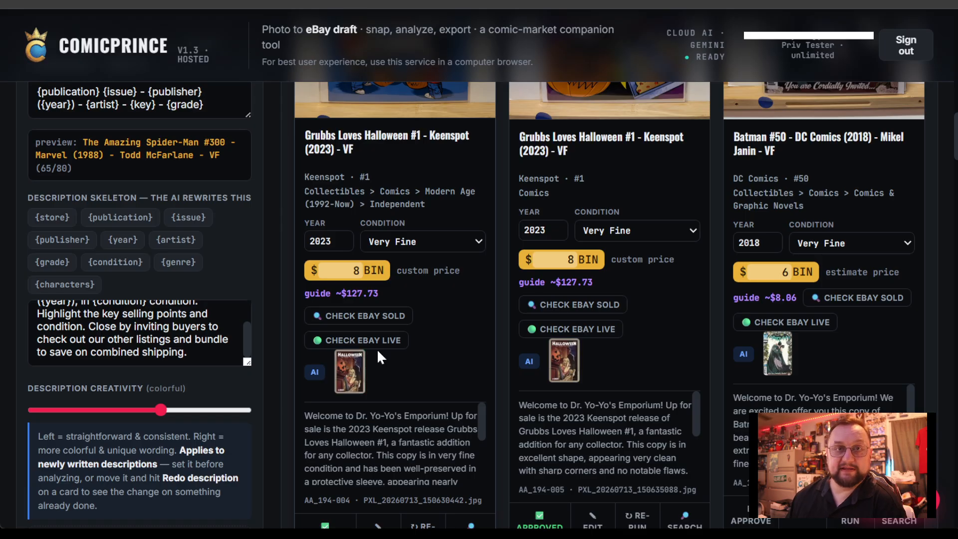
scroll(443, 310, "down", 2)
scroll(446, 328, "up", 5)
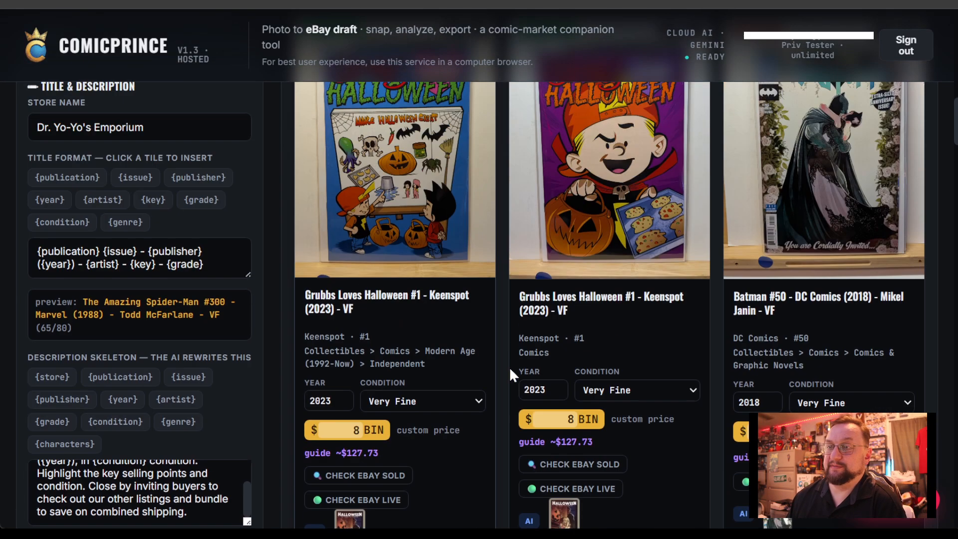
scroll(519, 340, "up", 4)
scroll(409, 355, "down", 3)
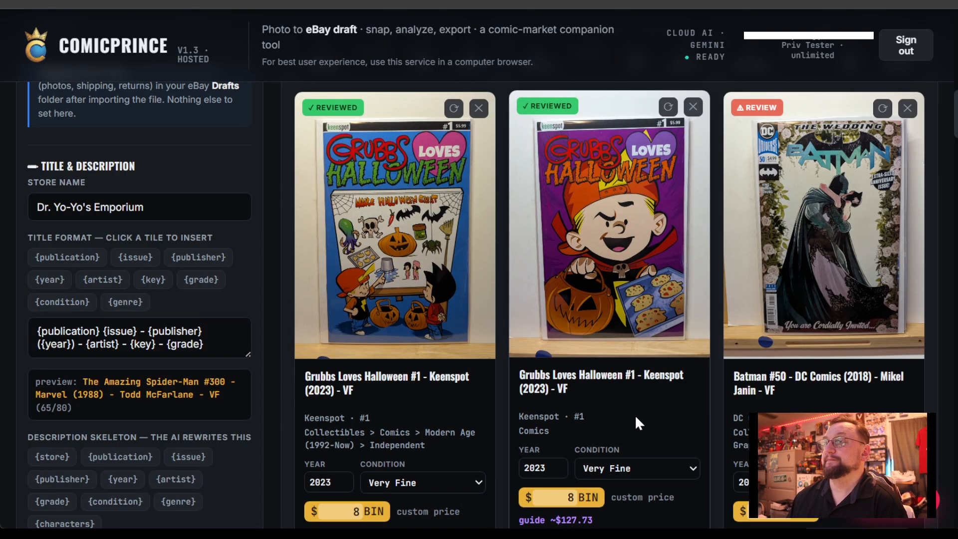
Step: Approve the Batman #50 card and set its condition to Near Mint
scroll(635, 414, "down", 2)
scroll(635, 414, "down", 2)
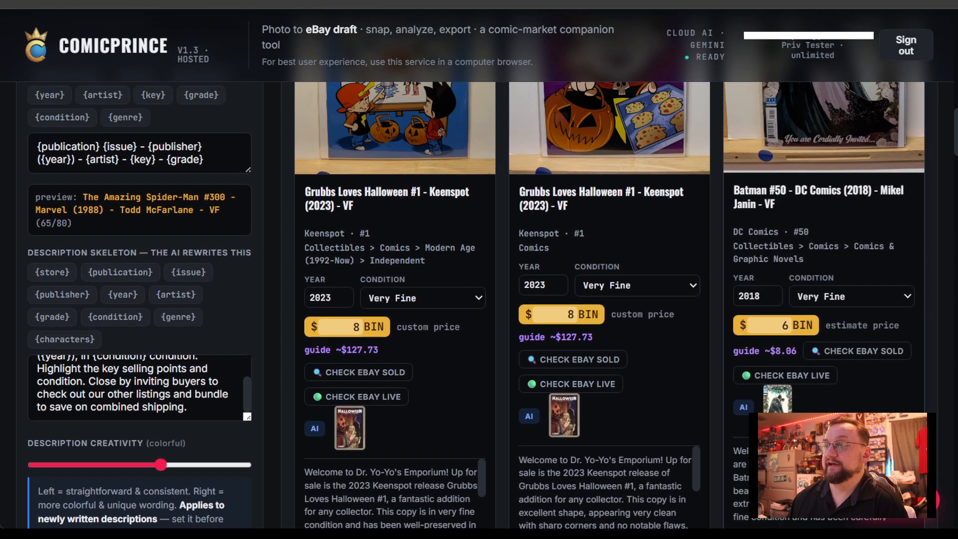
scroll(843, 327, "up", 4)
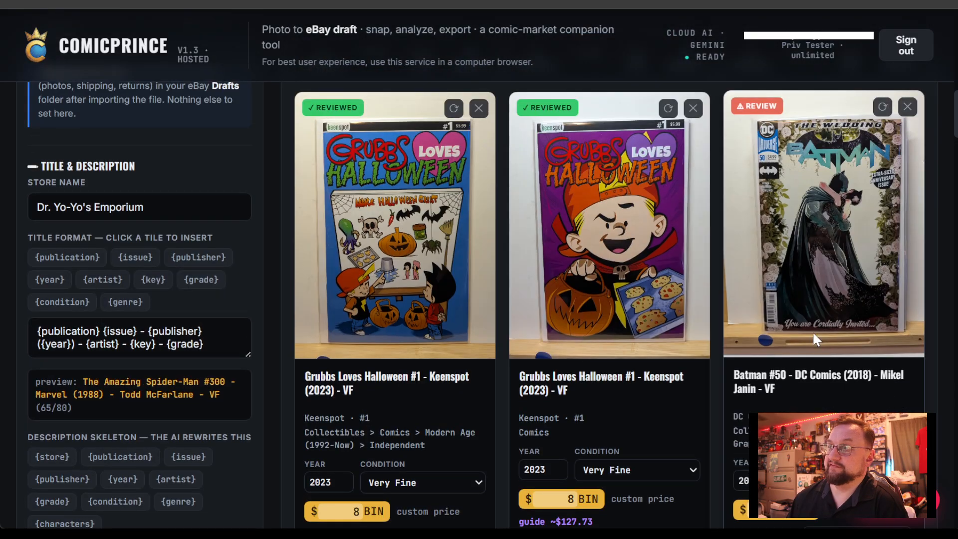
scroll(804, 359, "down", 4)
scroll(790, 196, "up", 4)
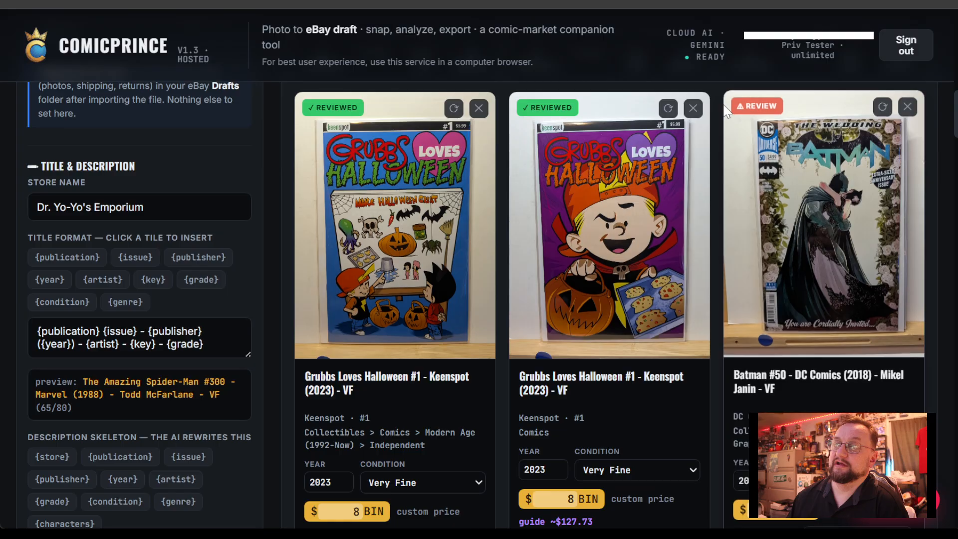
scroll(835, 349, "down", 6)
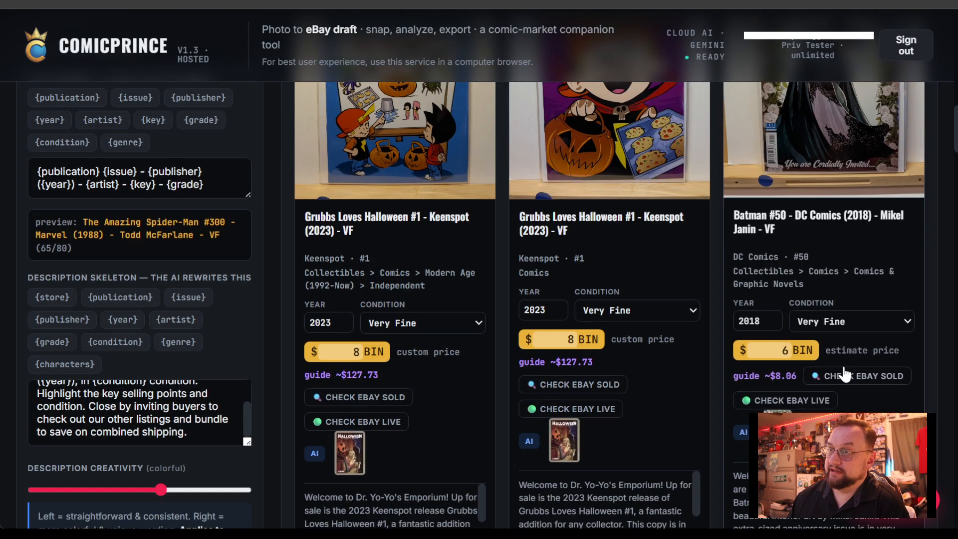
scroll(843, 409, "down", 2)
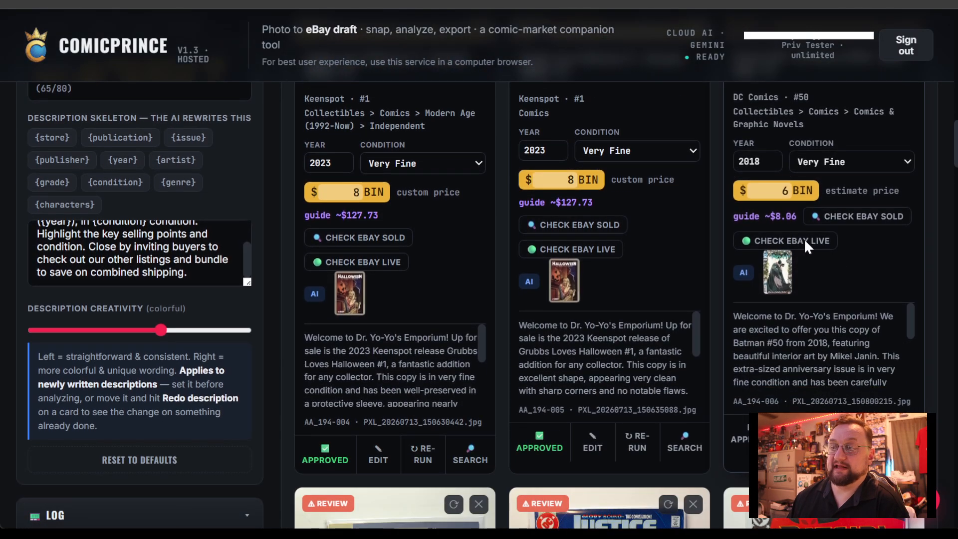
left_click(745, 437)
double_click(780, 193)
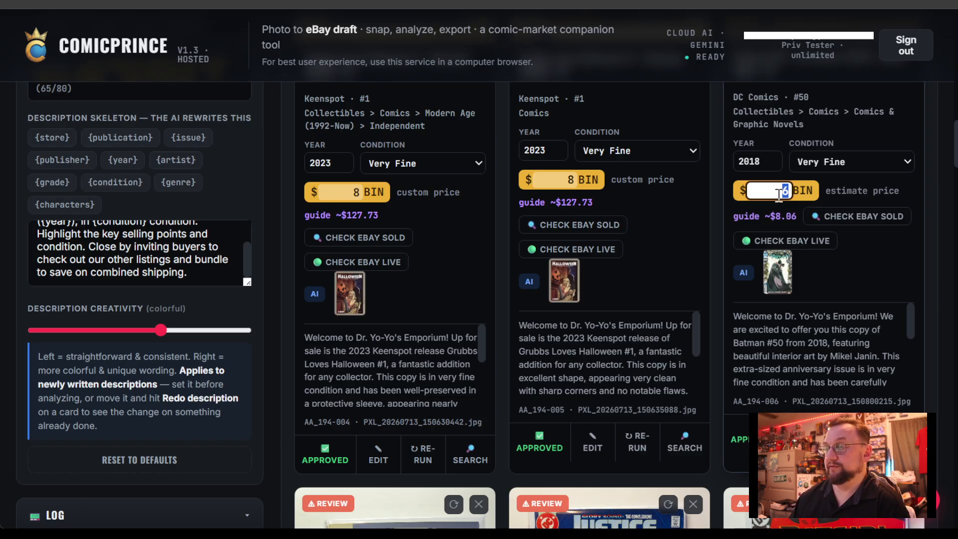
left_click(894, 162)
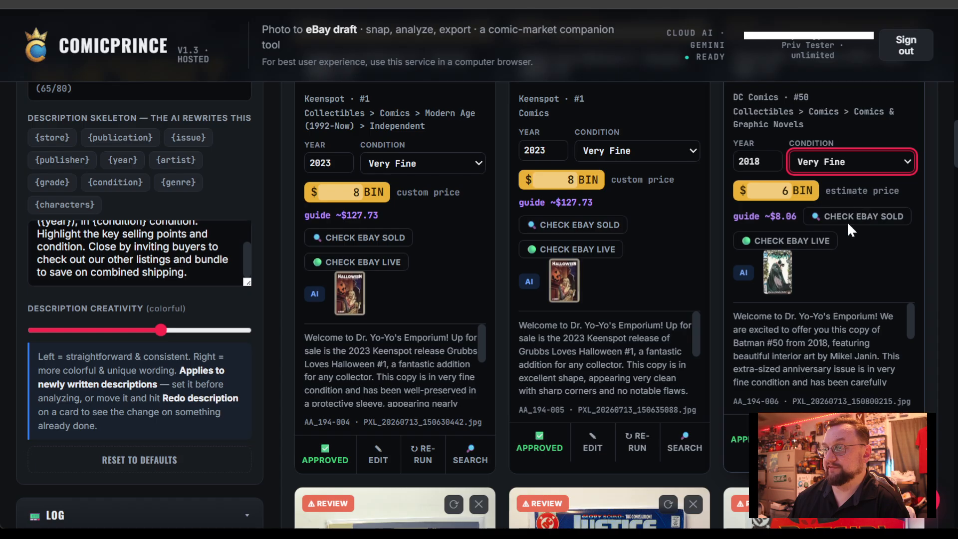
left_click(812, 217)
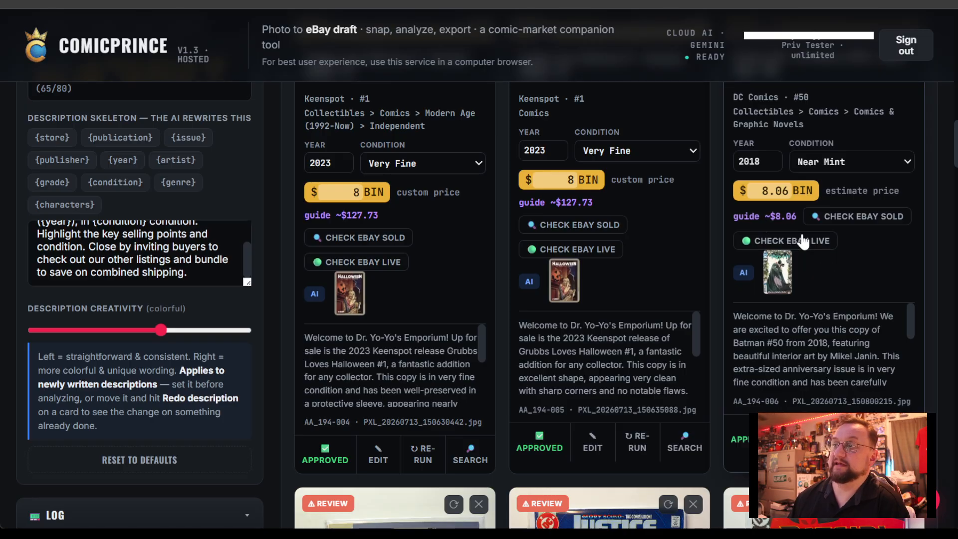
Step: Skim the first three rows of cards, comparing the approved Grubbs Loves Halloween and Batman #50 listings with those still awaiting review
scroll(699, 275, "down", 8)
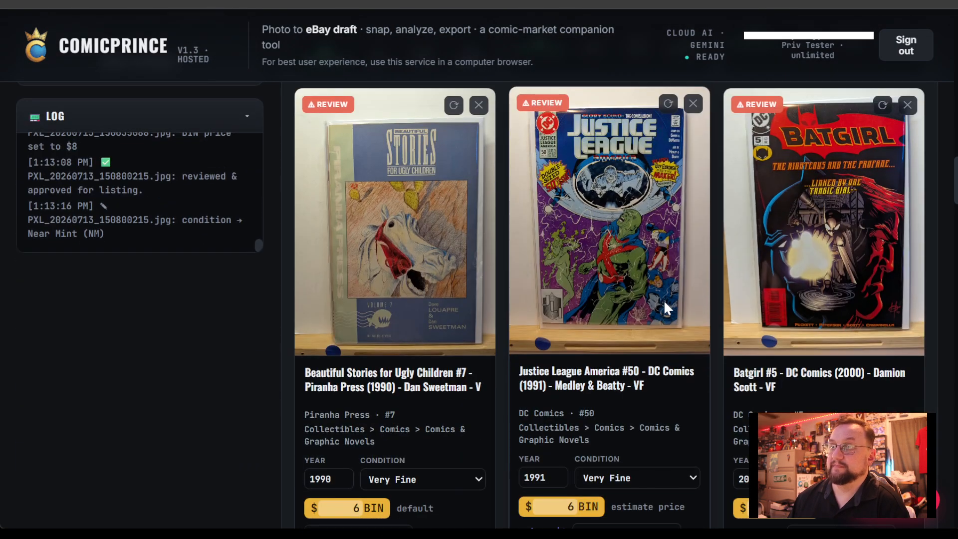
scroll(661, 301, "down", 1)
scroll(453, 293, "down", 1)
scroll(435, 219, "up", 3)
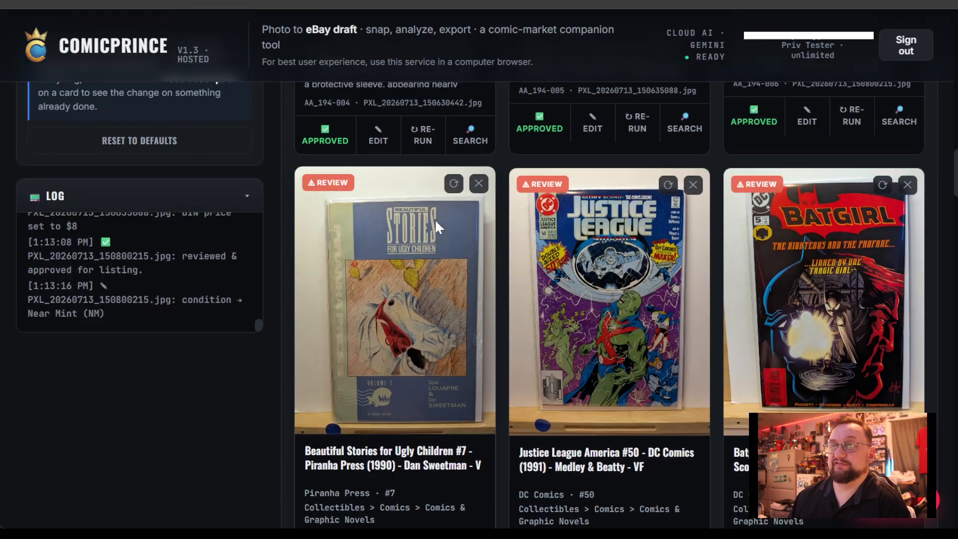
scroll(449, 270, "up", 20)
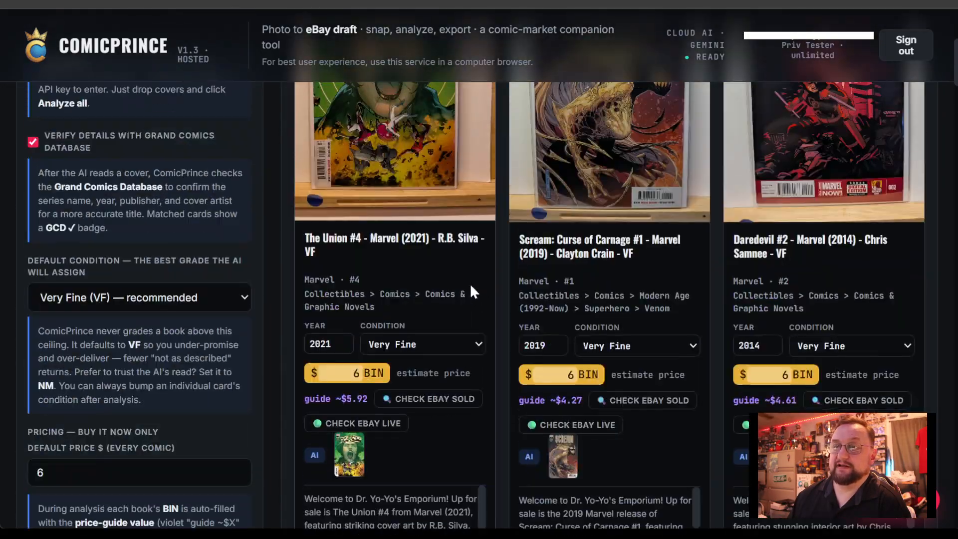
scroll(444, 292, "up", 5)
scroll(614, 314, "down", 11)
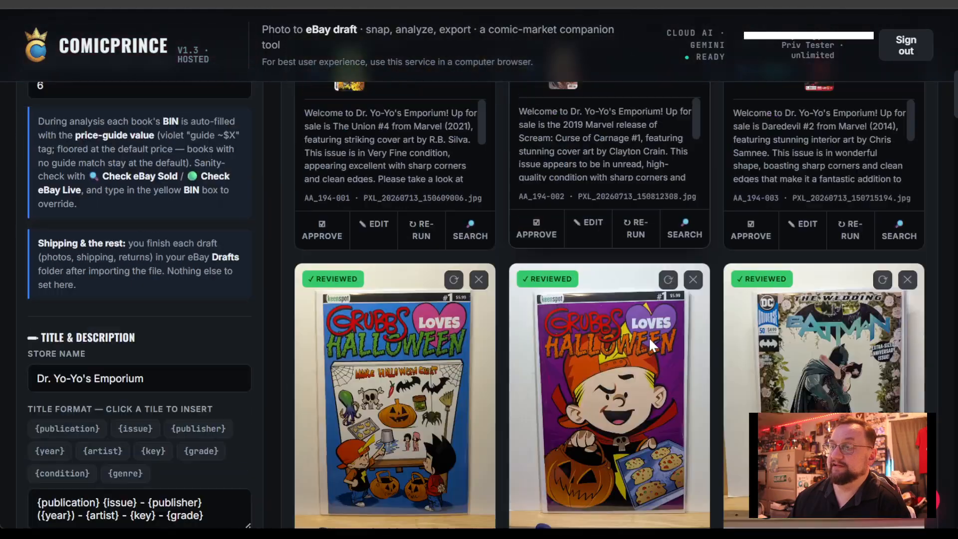
scroll(589, 327, "down", 4)
scroll(638, 260, "down", 5)
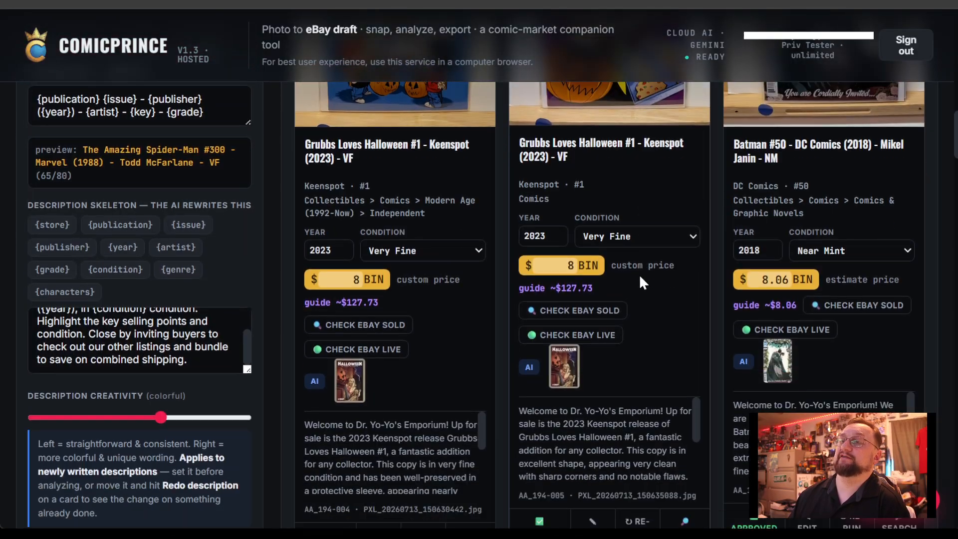
scroll(674, 377, "down", 8)
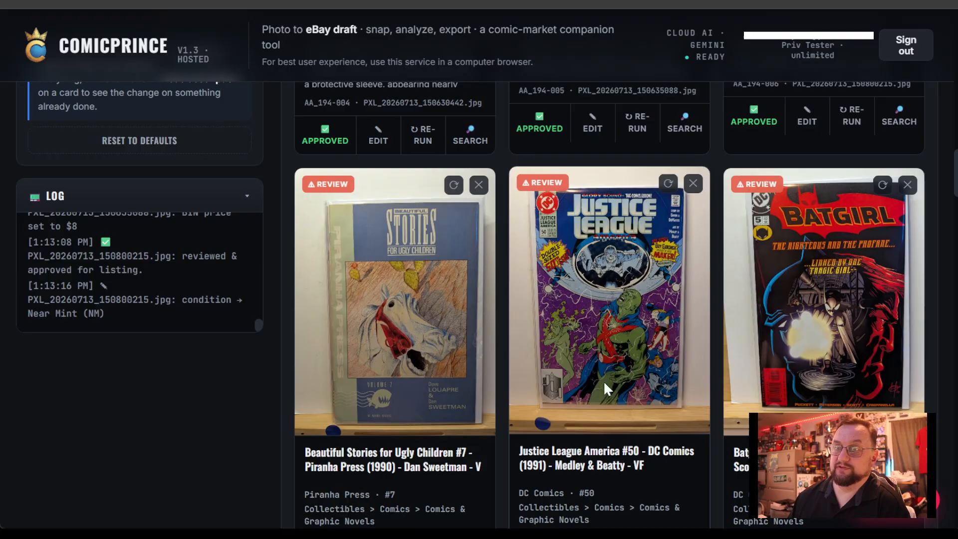
Step: Examine the covers, titles, prices and matched thumbnails of the Beautiful Stories for Ugly Children #7, Justice League America #50 and Batgirl #5 cards
scroll(531, 389, "down", 2)
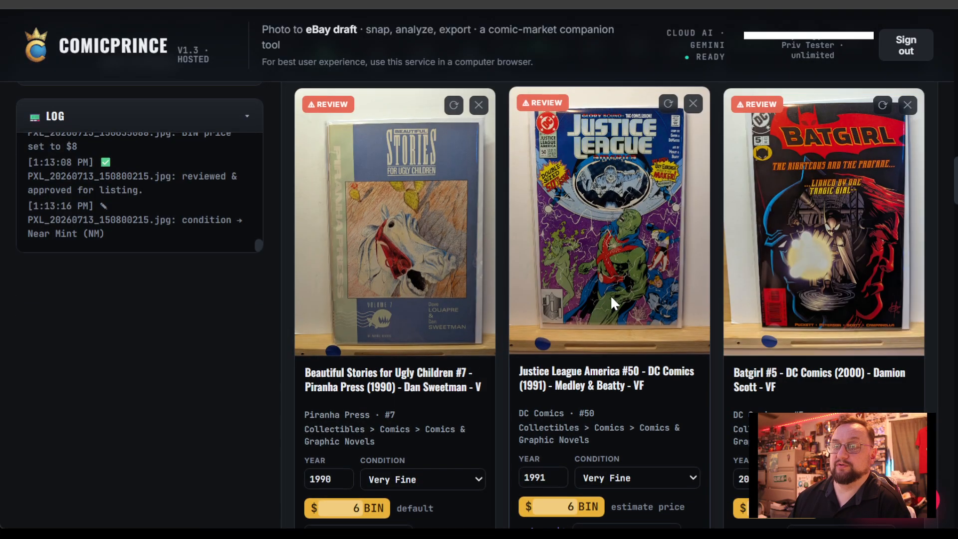
scroll(556, 304, "down", 2)
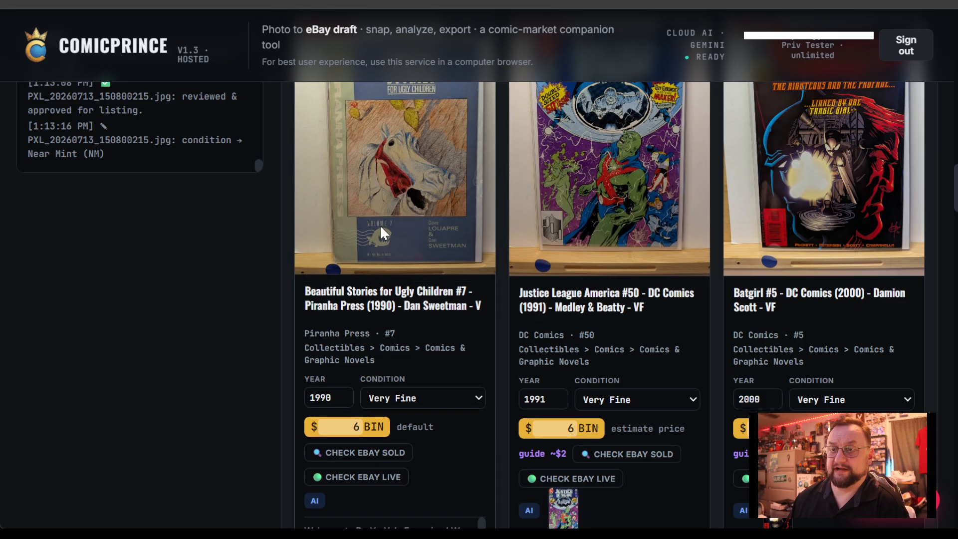
scroll(381, 233, "down", 5)
scroll(404, 258, "up", 5)
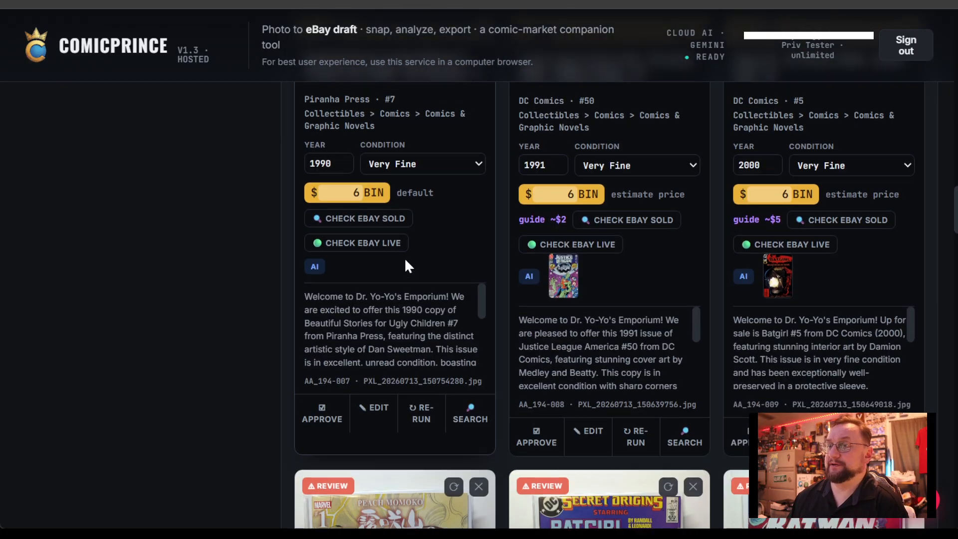
scroll(671, 337, "up", 2)
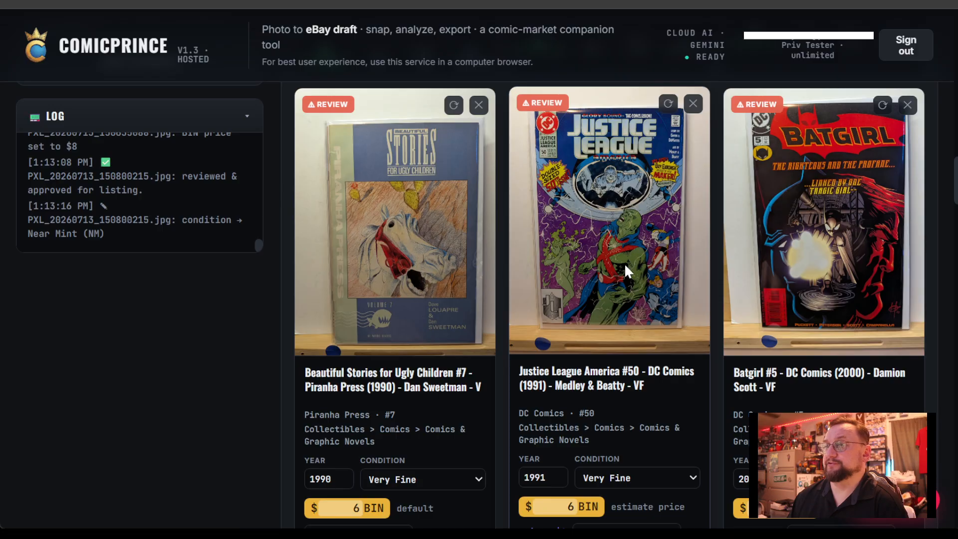
scroll(797, 237, "down", 4)
scroll(797, 237, "down", 2)
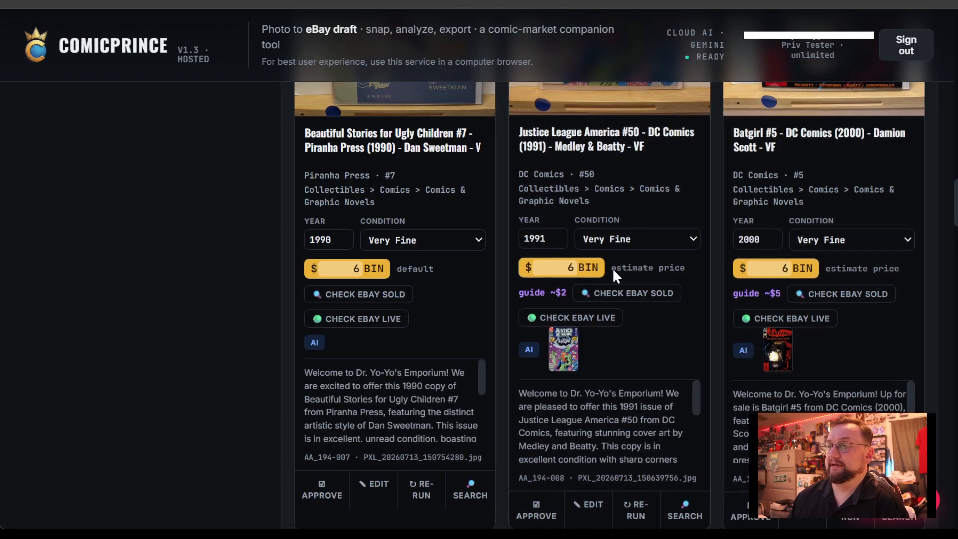
scroll(803, 254, "down", 2)
scroll(612, 255, "down", 9)
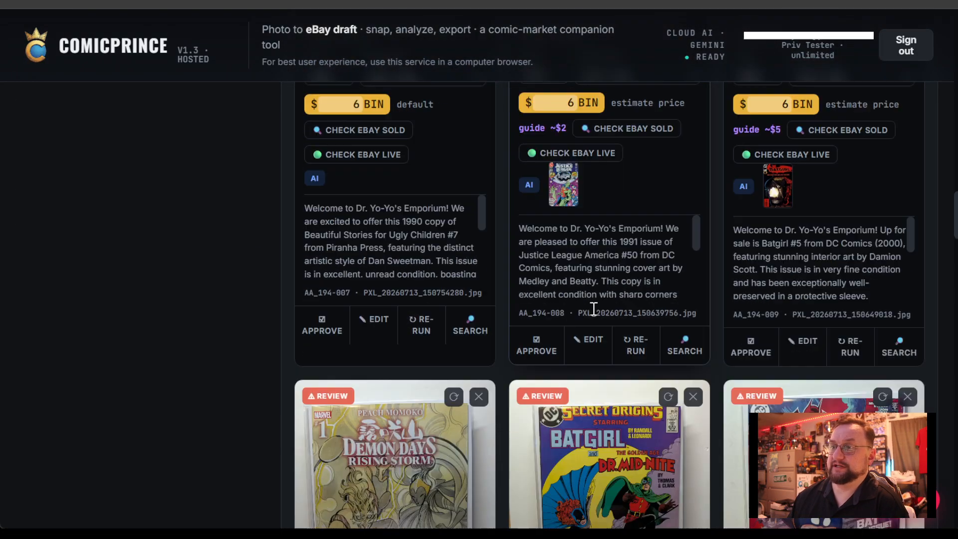
Step: Check titles and price estimates in the two rows running from Demon Days: Rising Storm #1 to Feud #3
scroll(494, 287, "down", 3)
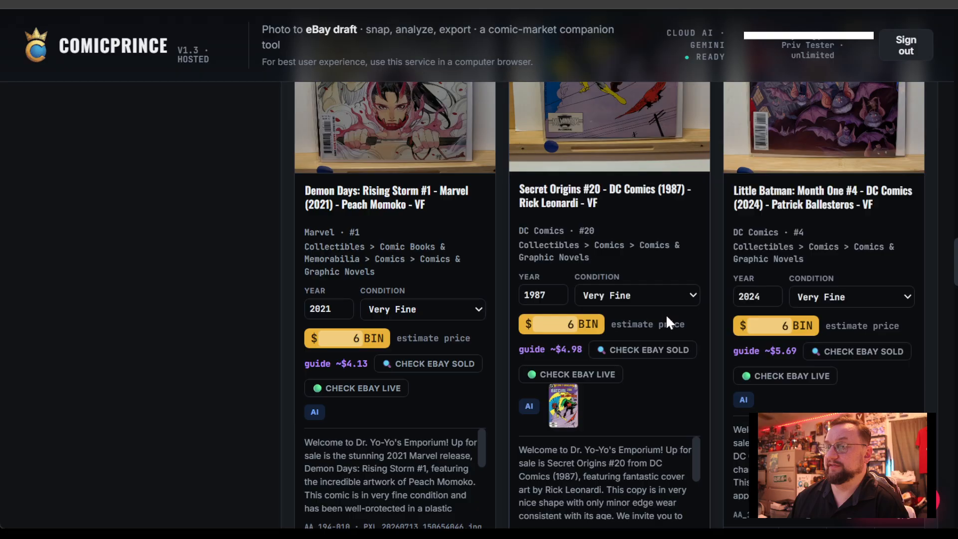
scroll(659, 265, "up", 3)
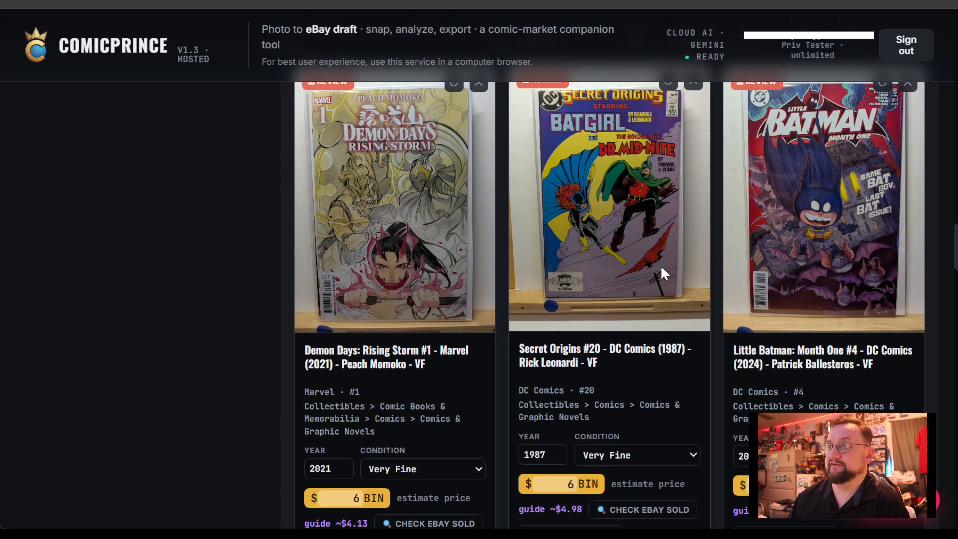
scroll(659, 267, "down", 7)
scroll(598, 288, "down", 8)
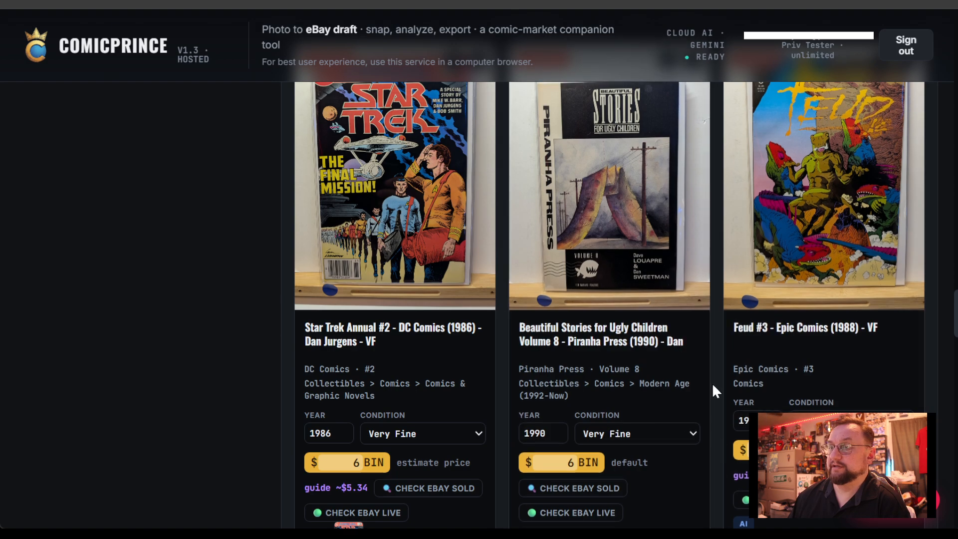
scroll(649, 399, "down", 5)
scroll(637, 397, "up", 5)
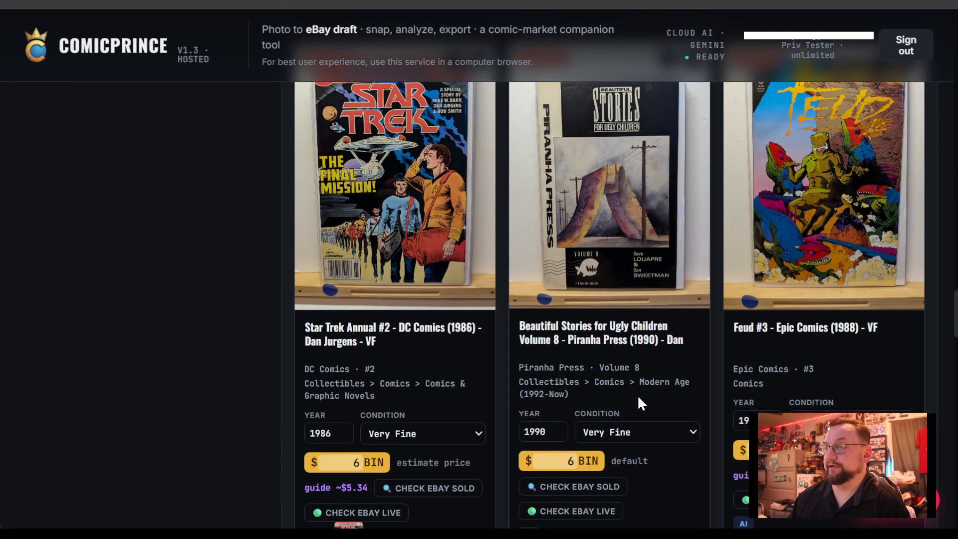
scroll(634, 399, "down", 5)
scroll(859, 329, "up", 3)
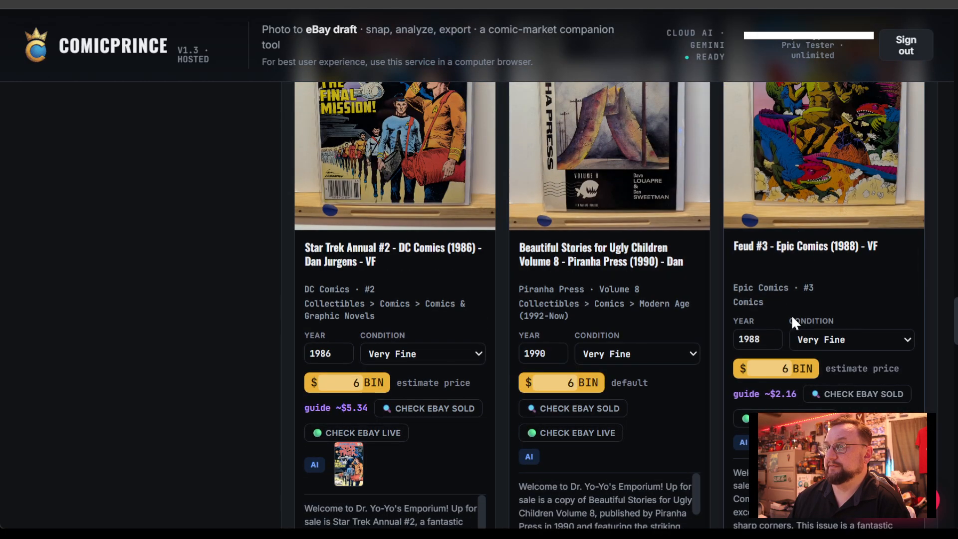
Step: Check the remaining cards from Feud #2 to Catwoman Annual #1, and skim back over the batch to the Grubbs Loves Halloween cards
scroll(792, 315, "down", 9)
scroll(415, 371, "down", 3)
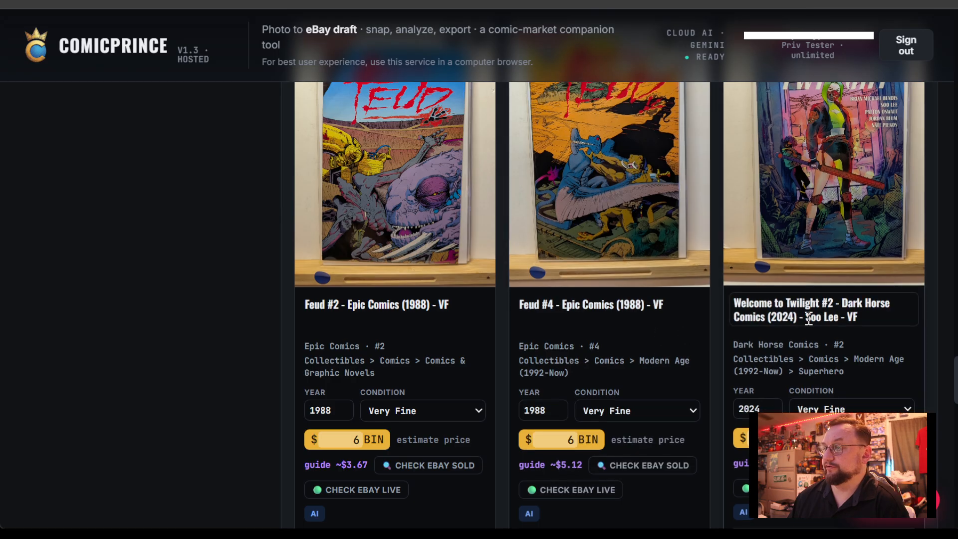
scroll(799, 332, "down", 3)
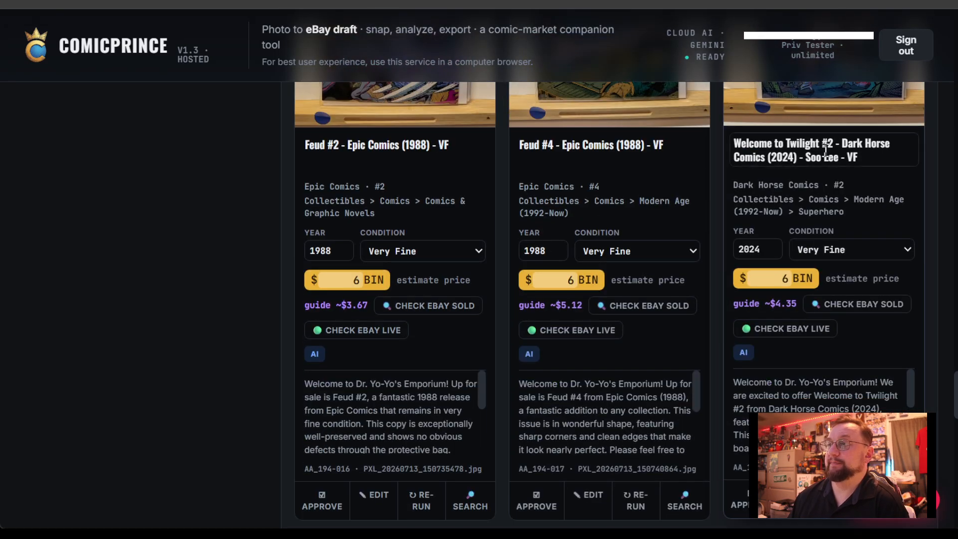
scroll(494, 185, "down", 8)
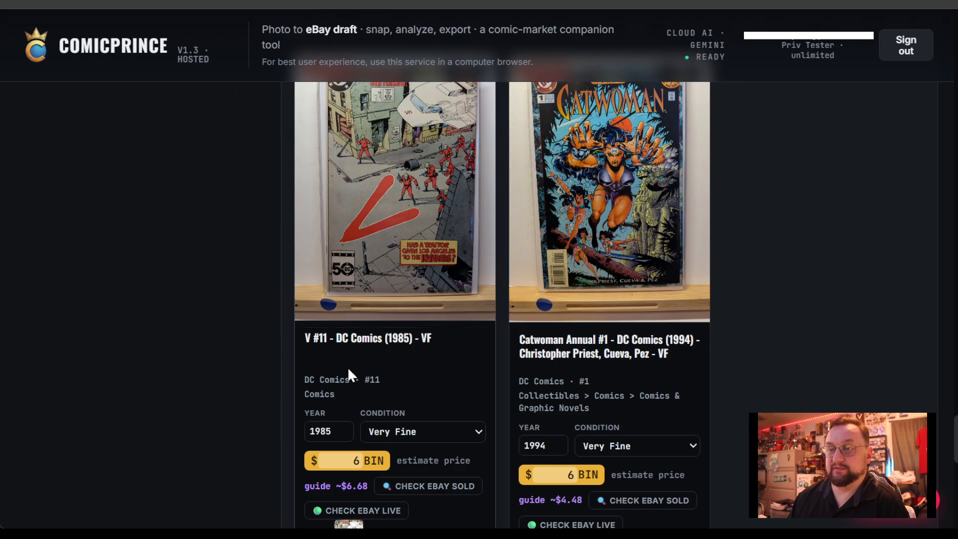
scroll(348, 370, "down", 3)
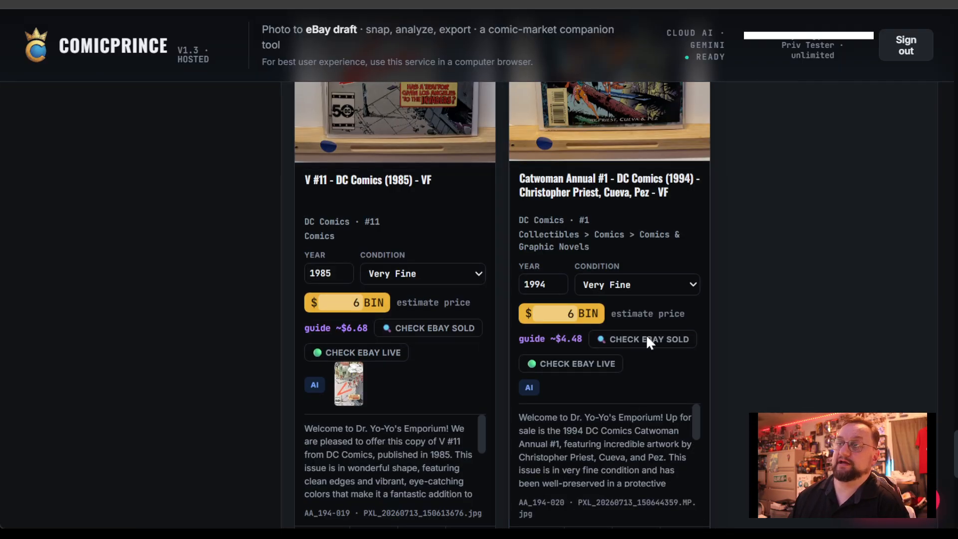
scroll(649, 349, "down", 10)
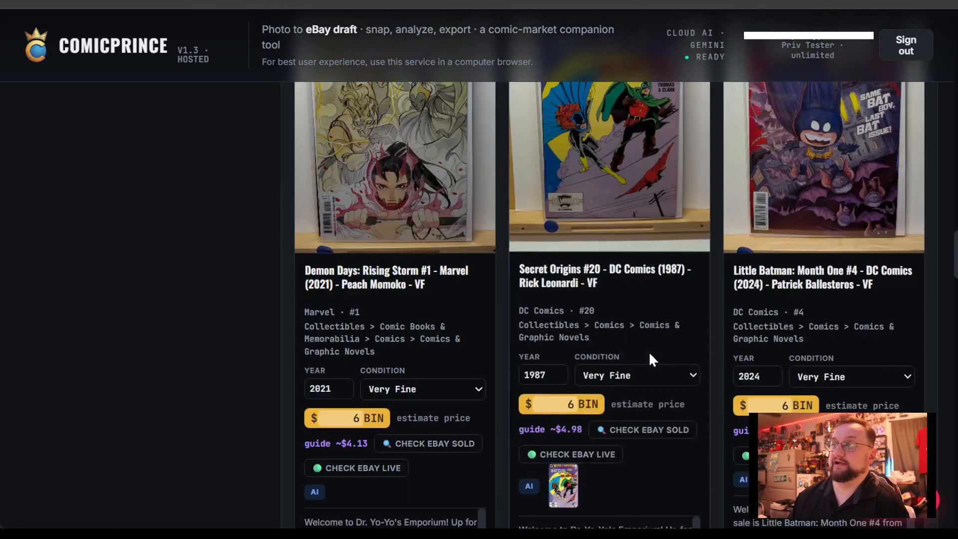
scroll(653, 358, "up", 14)
scroll(665, 360, "down", 20)
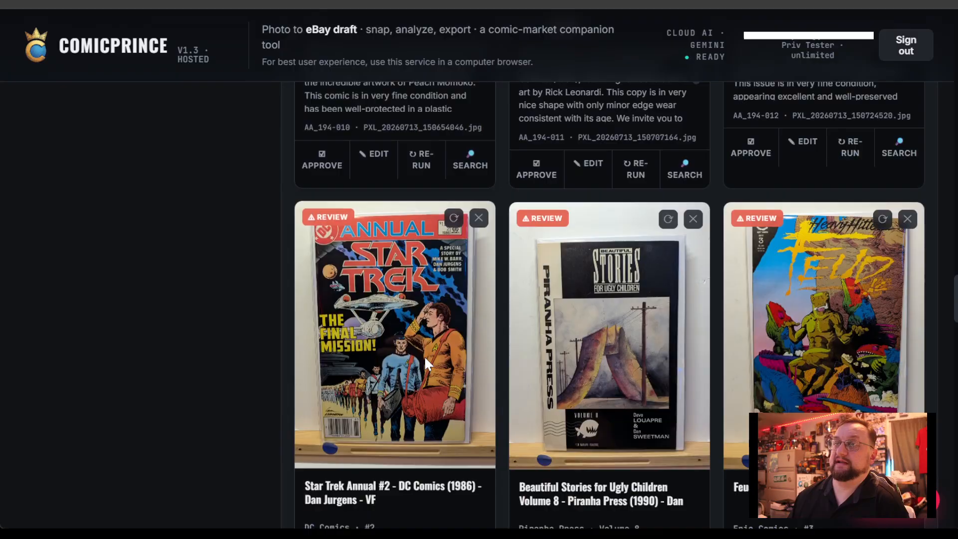
scroll(424, 355, "up", 20)
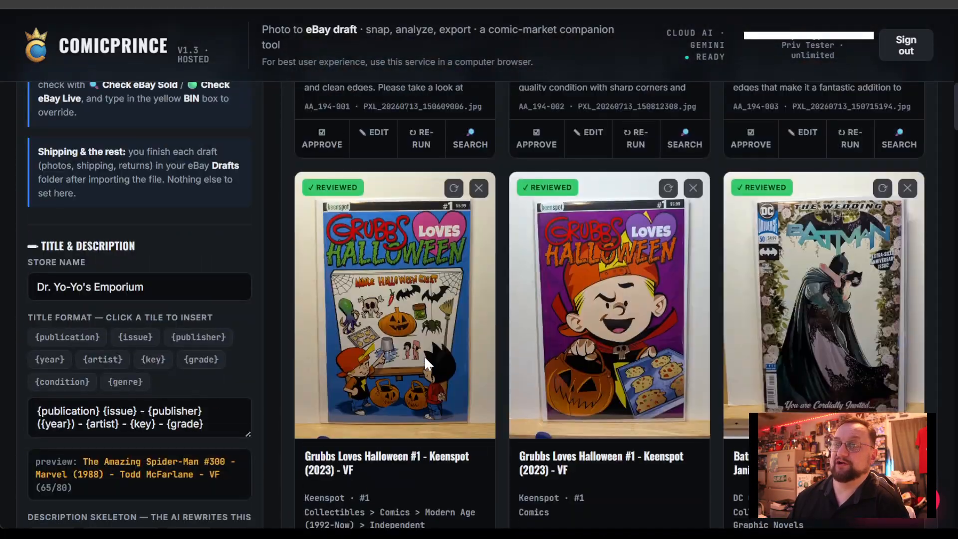
Step: Set the variant of the first Grubbs Loves Halloween #1 listing to Cover A and save the changes
scroll(385, 367, "down", 6)
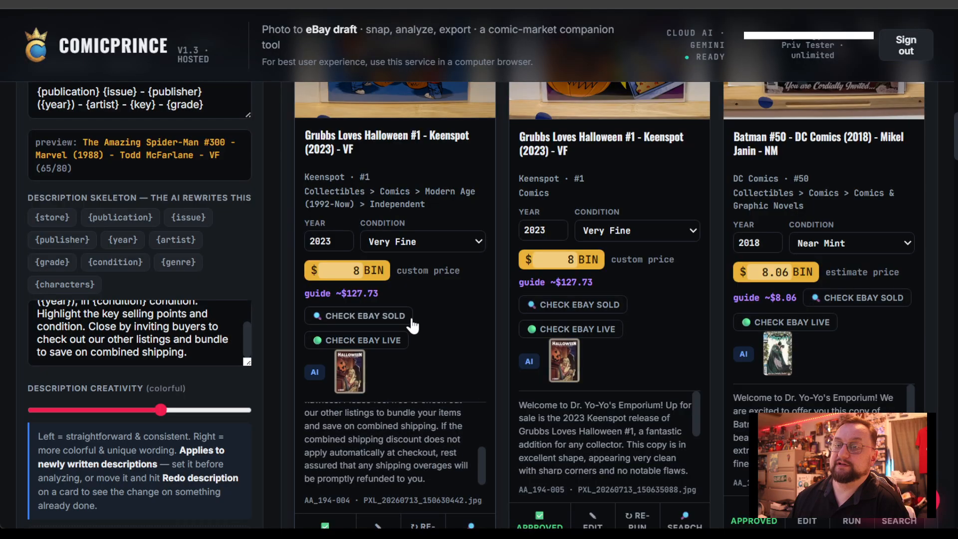
scroll(412, 325, "down", 3)
left_click(379, 372)
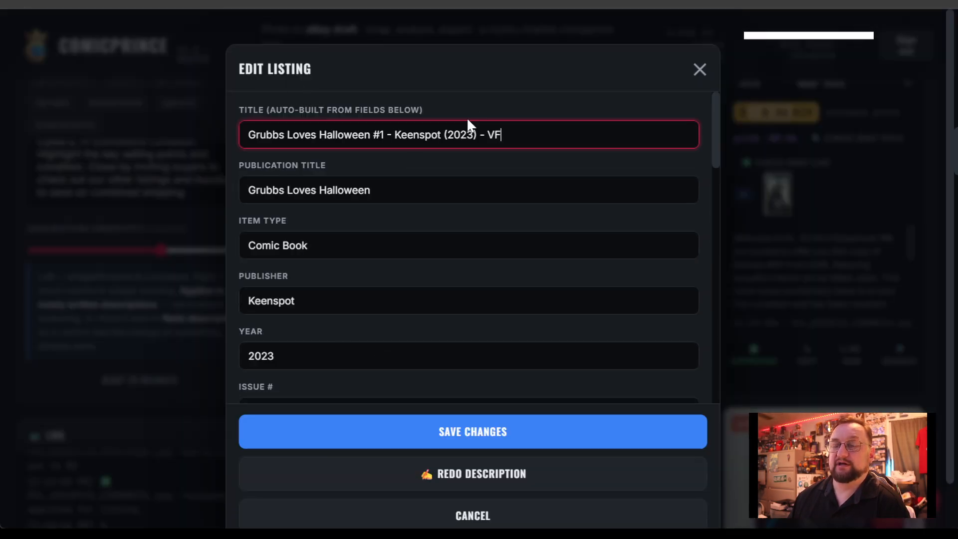
scroll(356, 220, "down", 2)
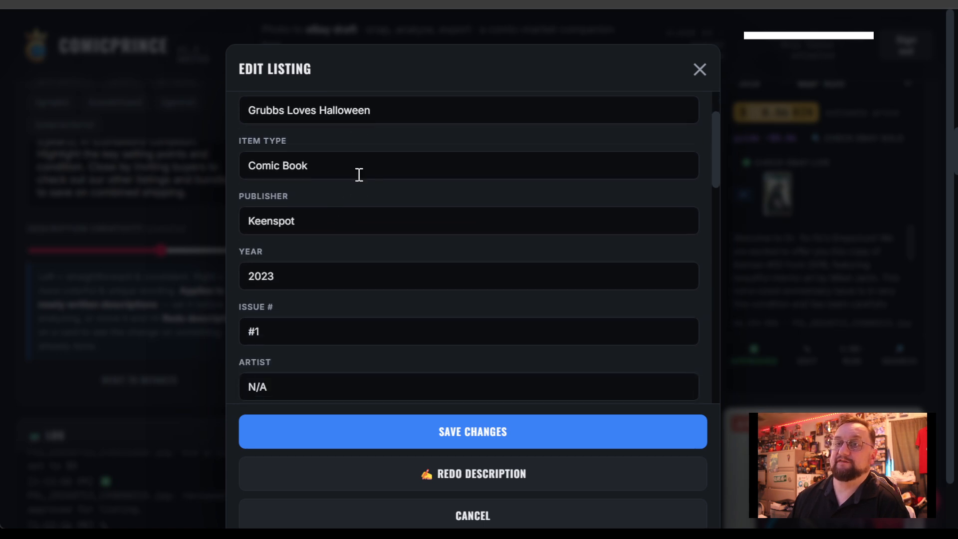
scroll(355, 244, "down", 10)
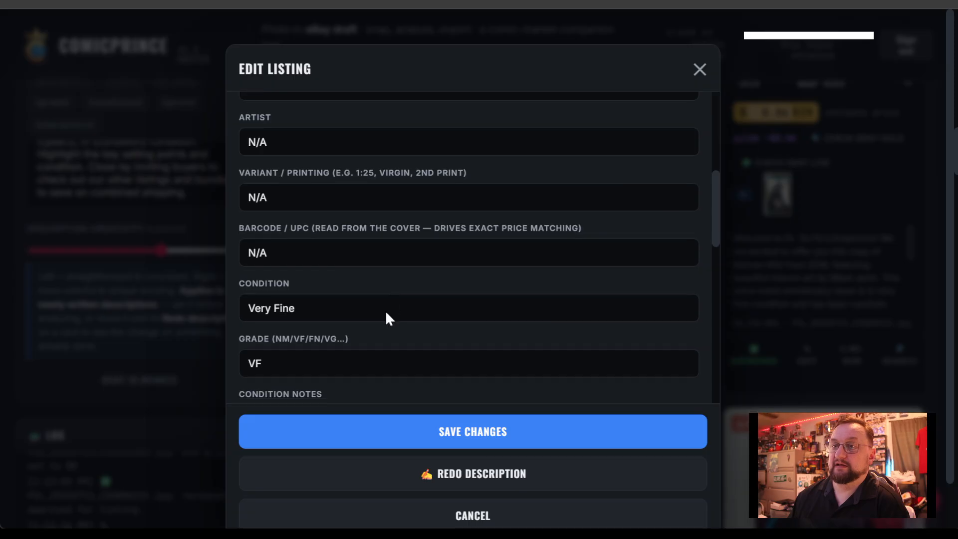
scroll(379, 279, "down", 2)
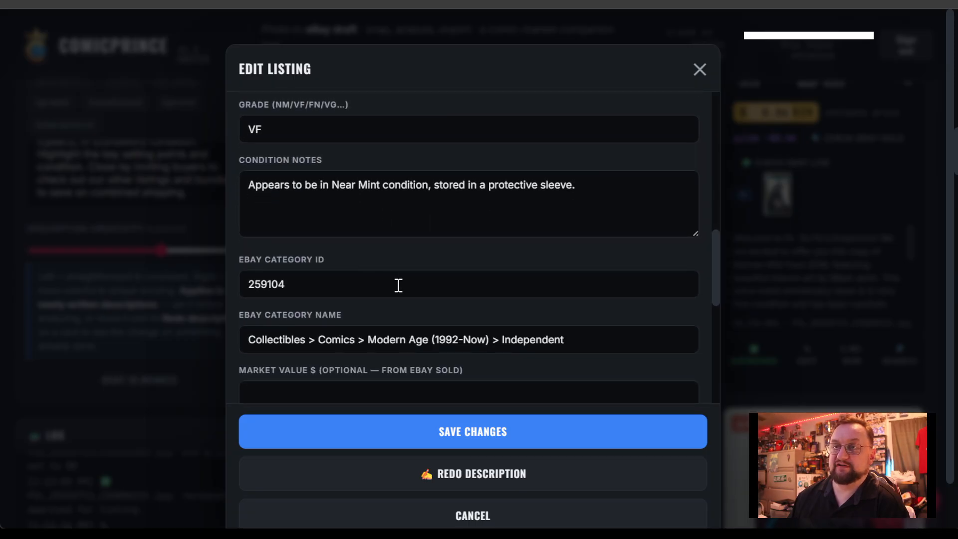
scroll(346, 281, "up", 6)
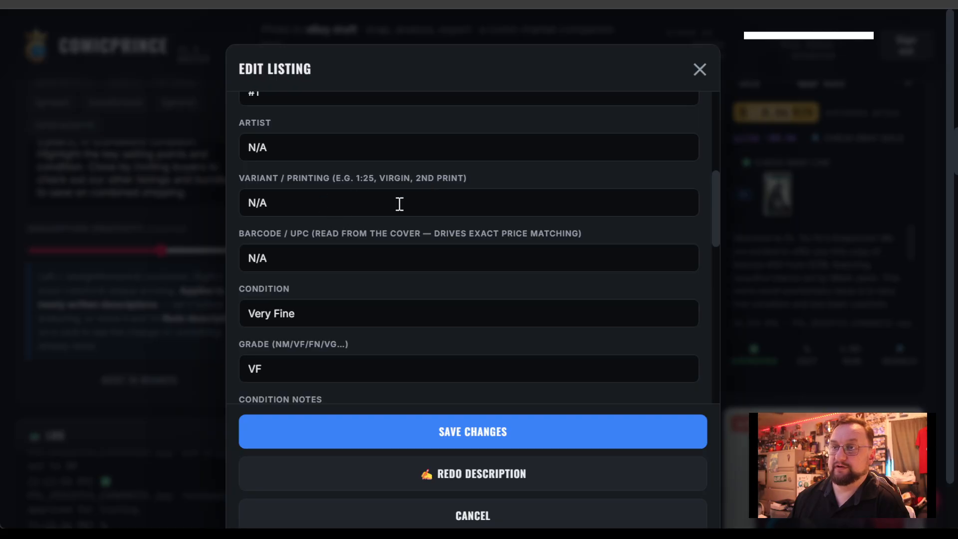
double_click(372, 202)
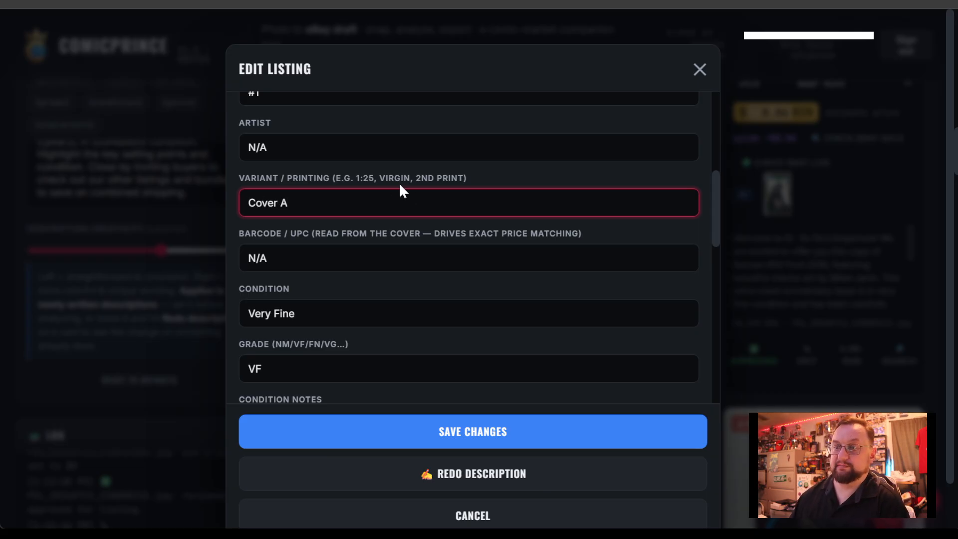
left_click(516, 442)
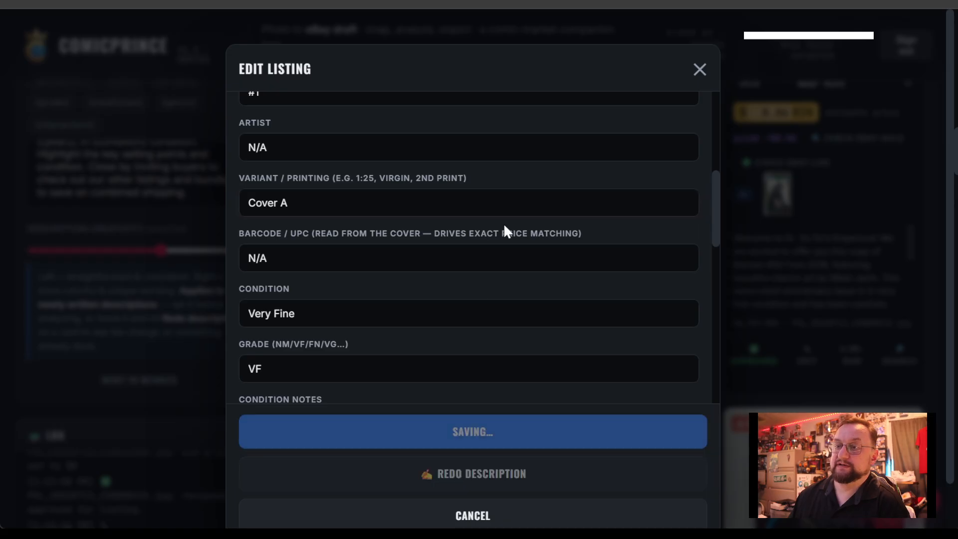
Step: Check the variant line, description and approval on the first Grubbs Loves Halloween #1 card
scroll(465, 350, "down", 2)
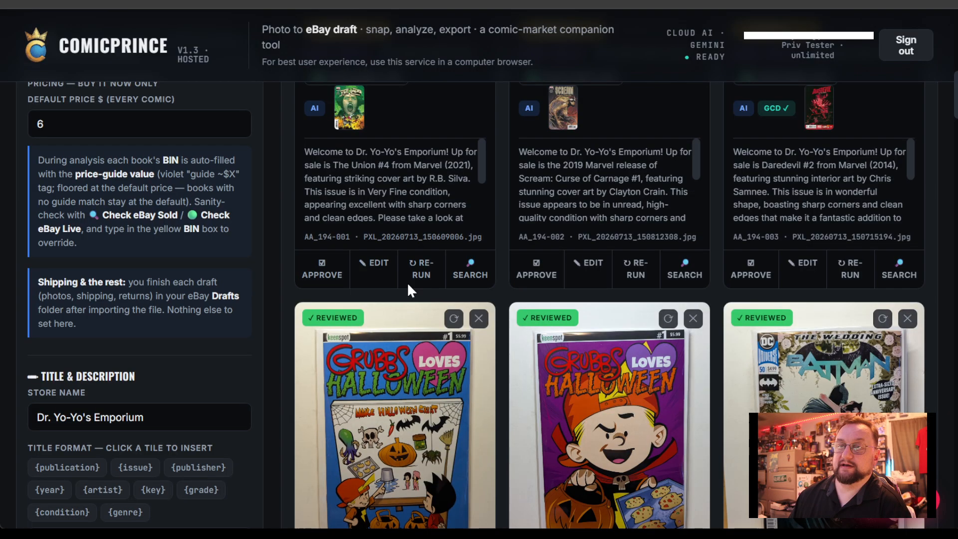
scroll(370, 292, "down", 8)
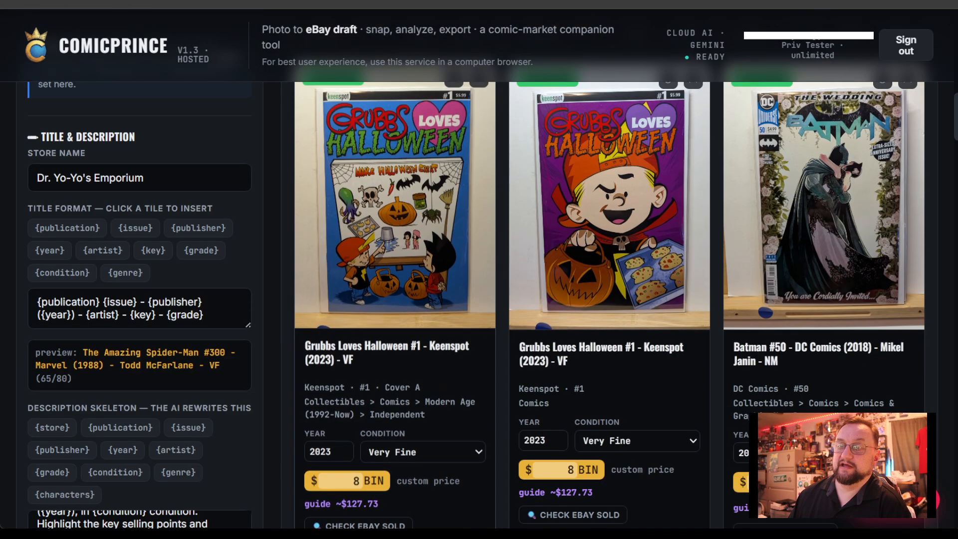
scroll(380, 394, "down", 3)
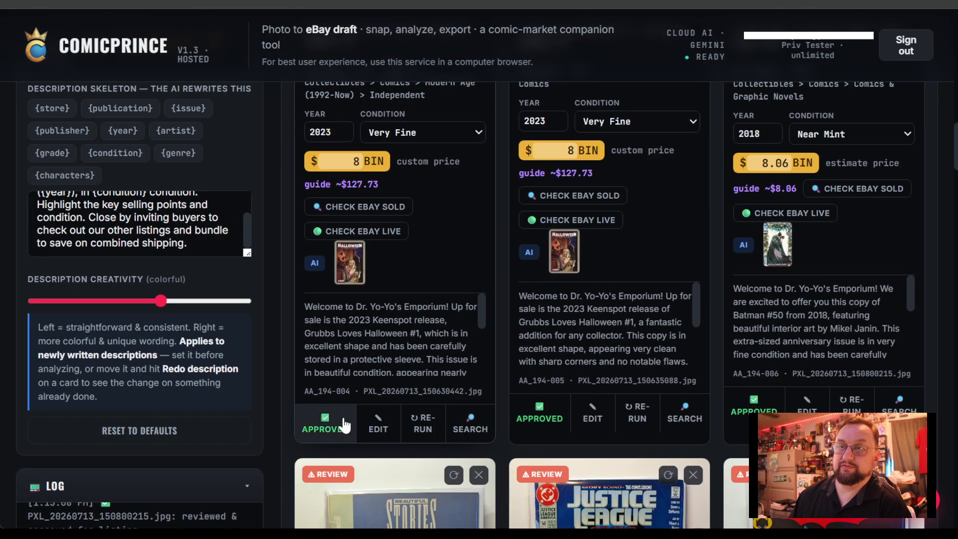
Step: Regenerate the description of the first Grubbs Loves Halloween #1 listing, read the new text and save the changes
left_click(377, 421)
scroll(437, 171, "down", 20)
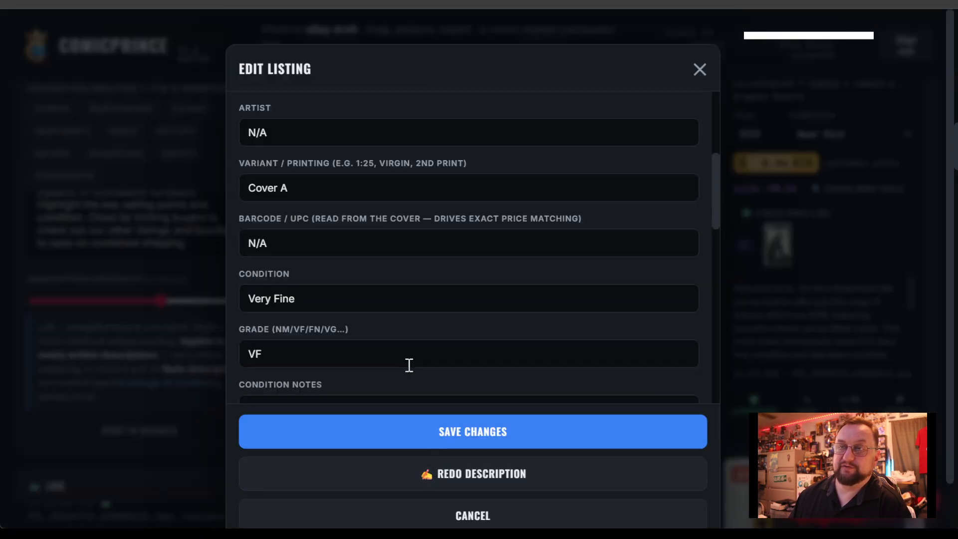
scroll(438, 298, "down", 2)
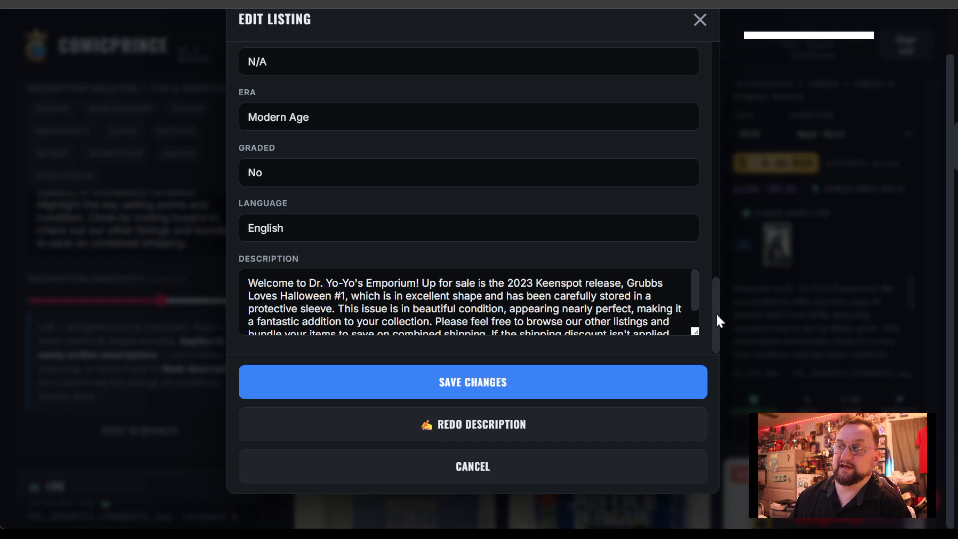
left_click_drag(698, 297, 694, 329)
left_click(637, 306)
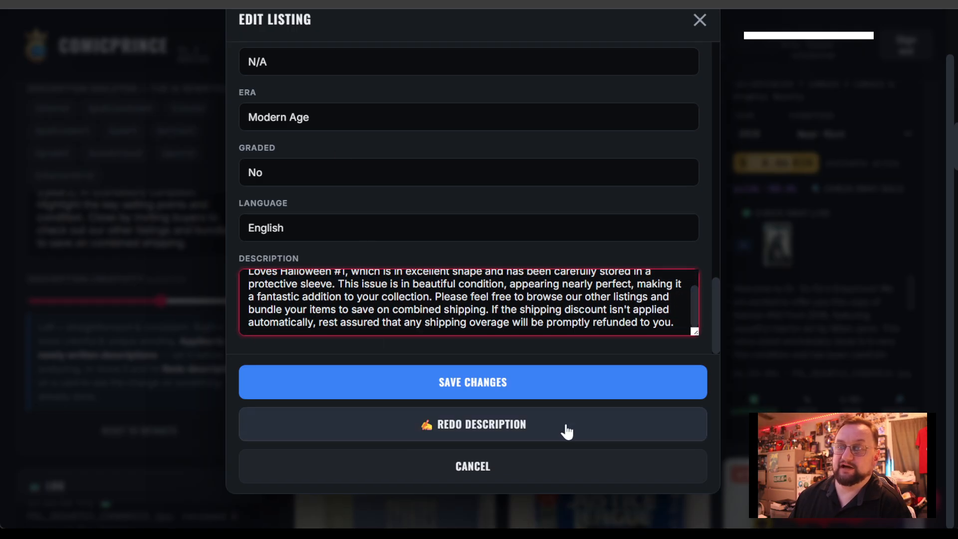
left_click(516, 440)
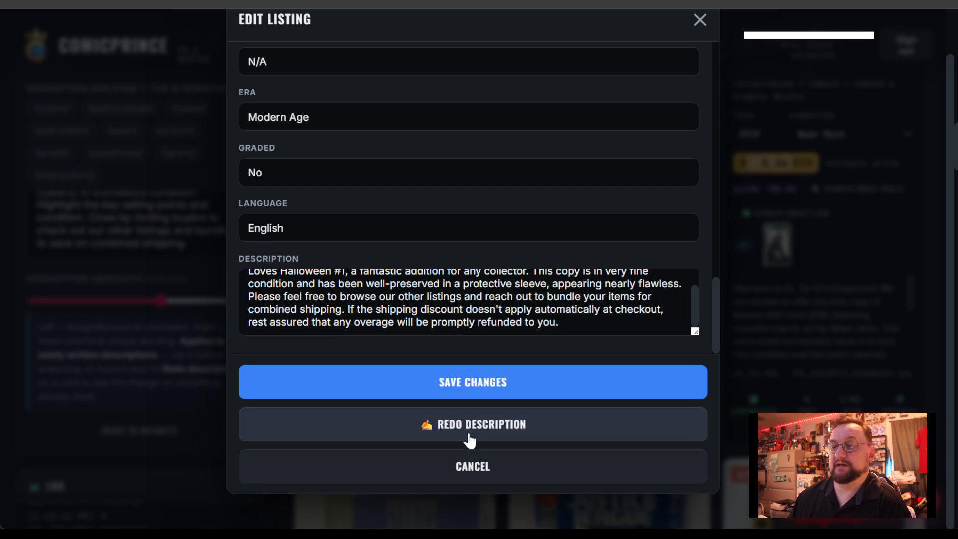
scroll(455, 322, "up", 2)
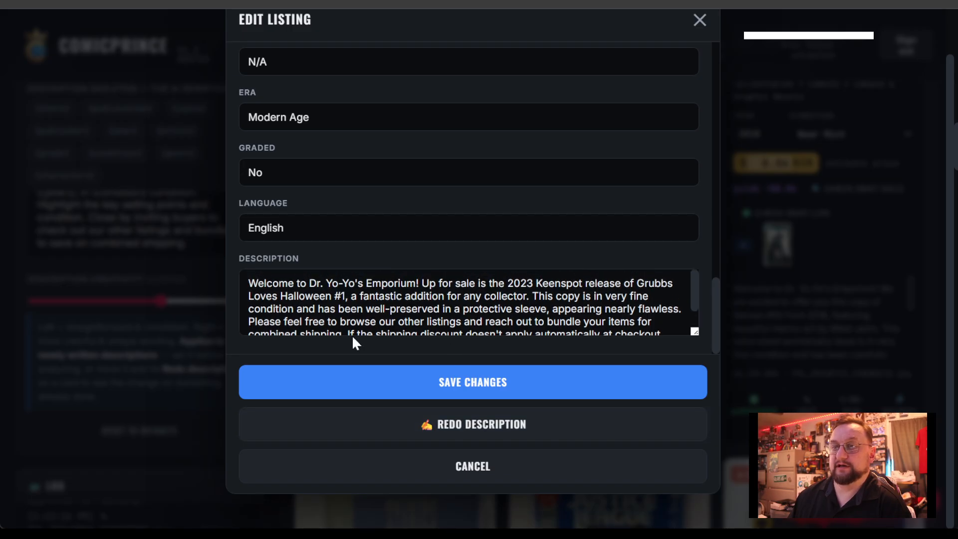
scroll(360, 321, "down", 2)
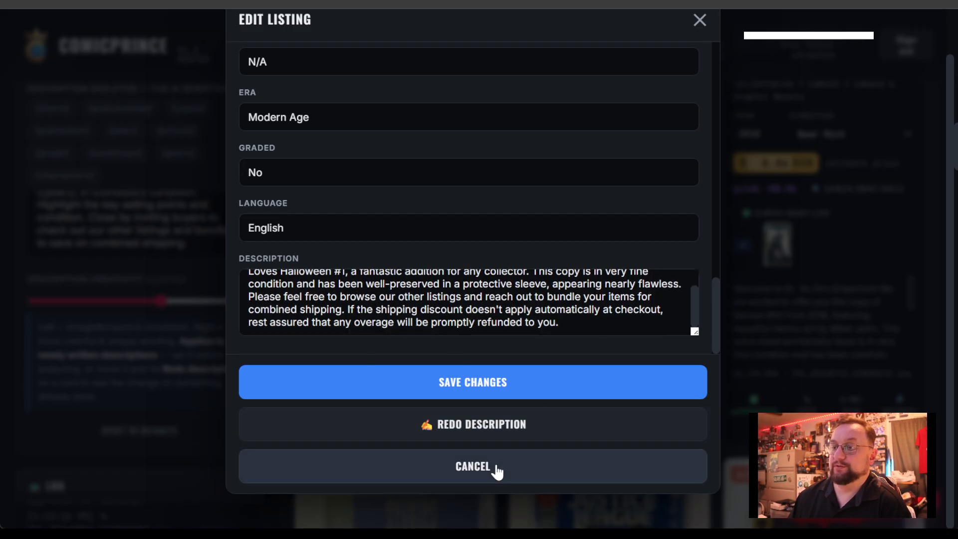
left_click(489, 390)
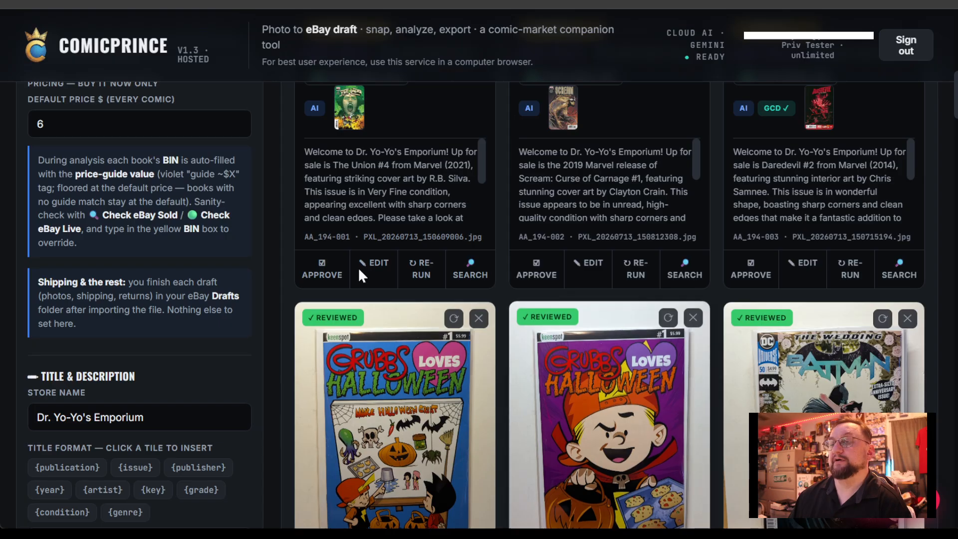
Step: Export the draft listings from the photo queue and go to the upload section of eBay's Uploads page
scroll(358, 267, "up", 15)
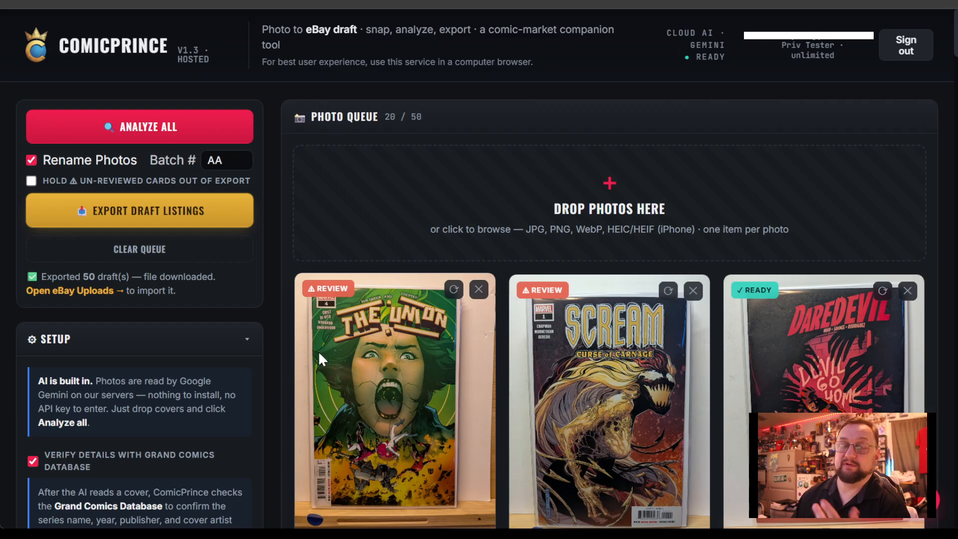
left_click(138, 216)
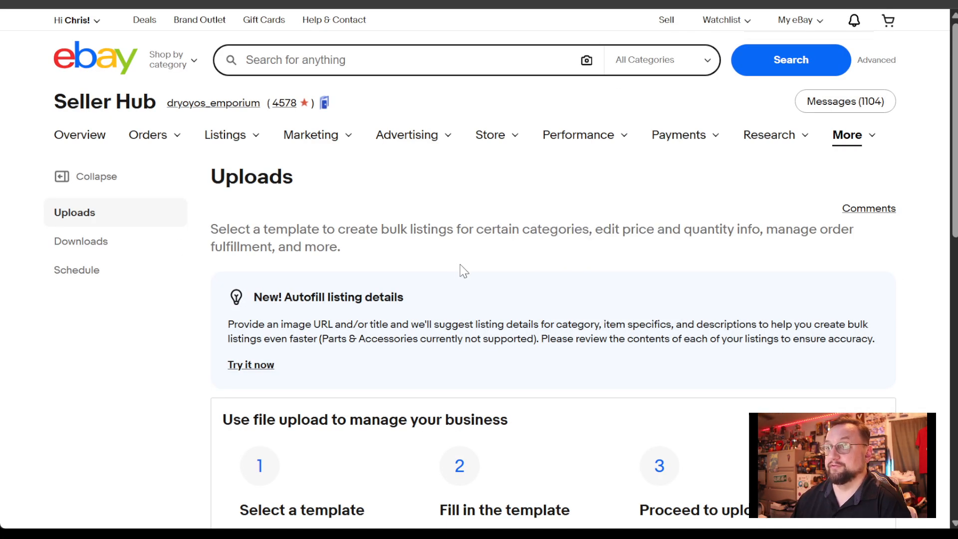
scroll(435, 220, "down", 5)
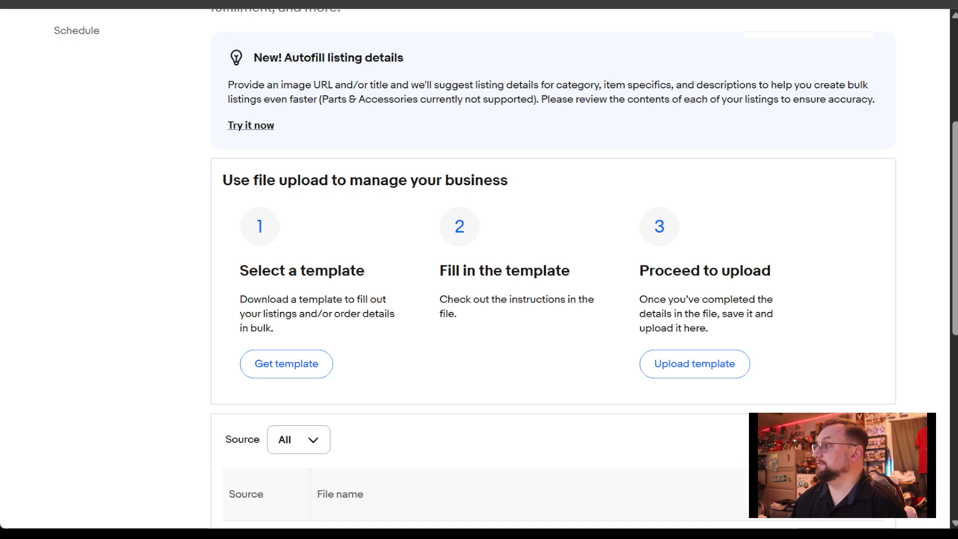
Step: Switch to File Explorer to check the renamed AA_194 photos, and return to the eBay Uploads page
key("alt+Tab")
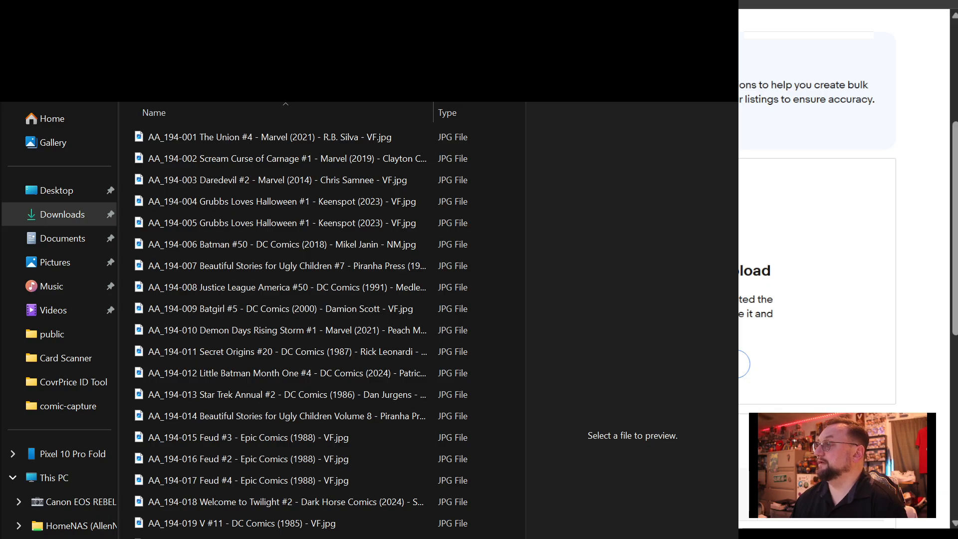
left_click_drag(370, 11, 380, 143)
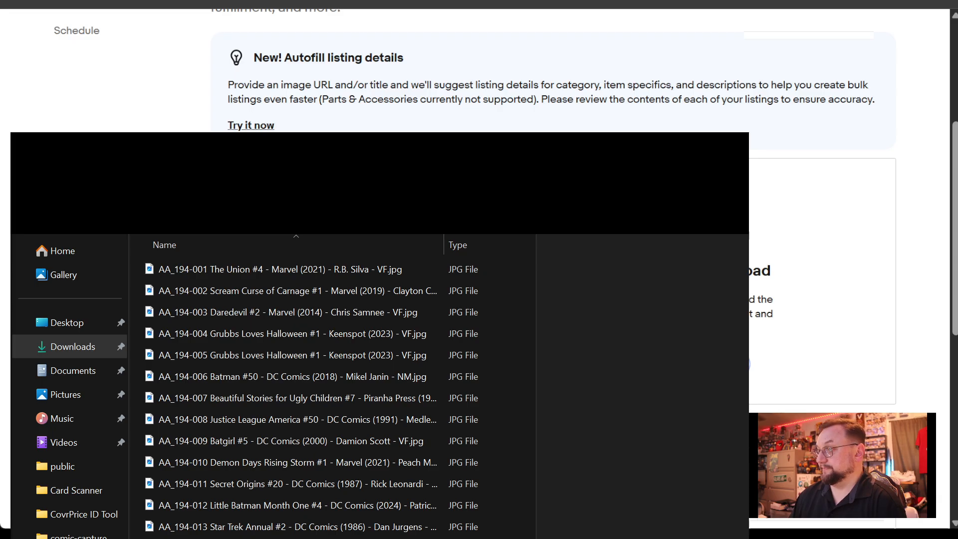
key("alt+Tab")
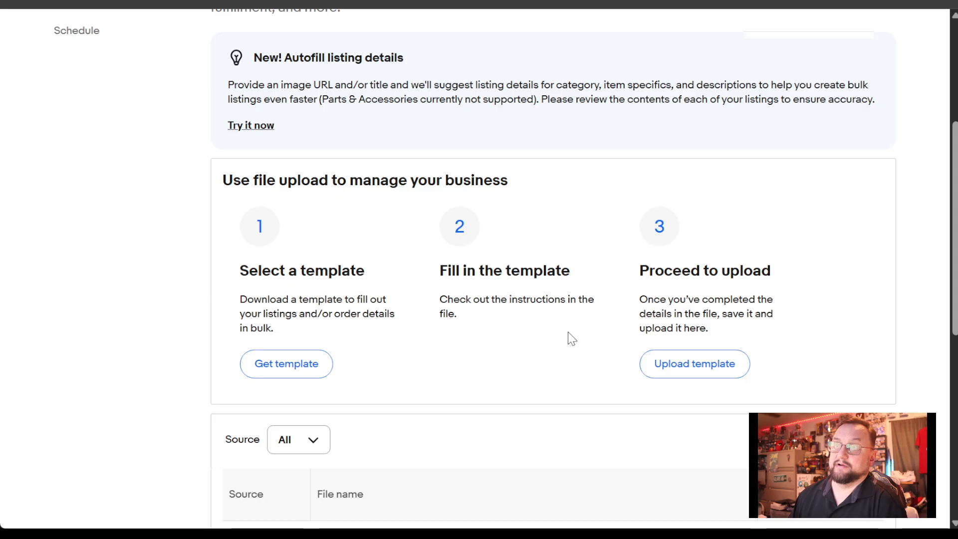
Step: Upload eBay-drafts-2026-07-13171551.csv as the completed template and check its status in the uploads table
left_click(722, 375)
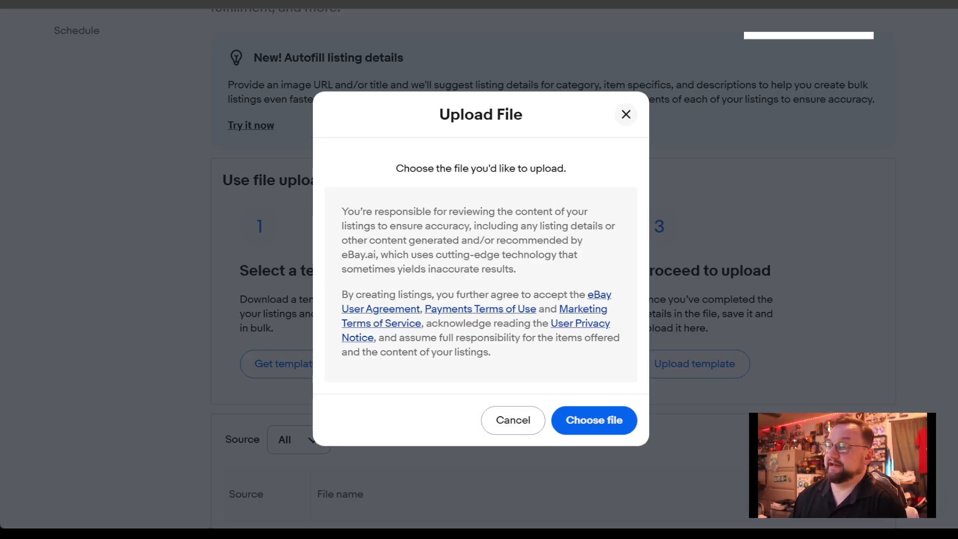
left_click(735, 444)
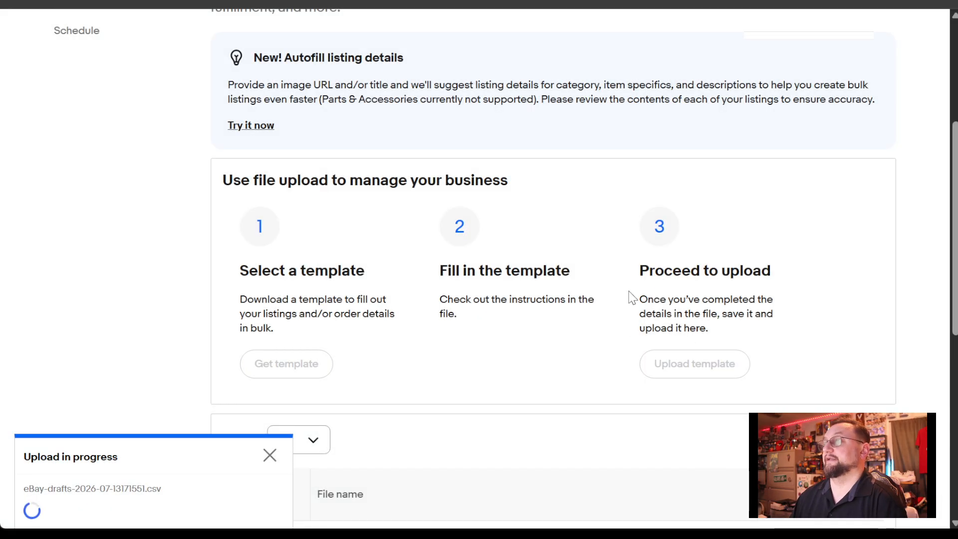
scroll(549, 307, "down", 5)
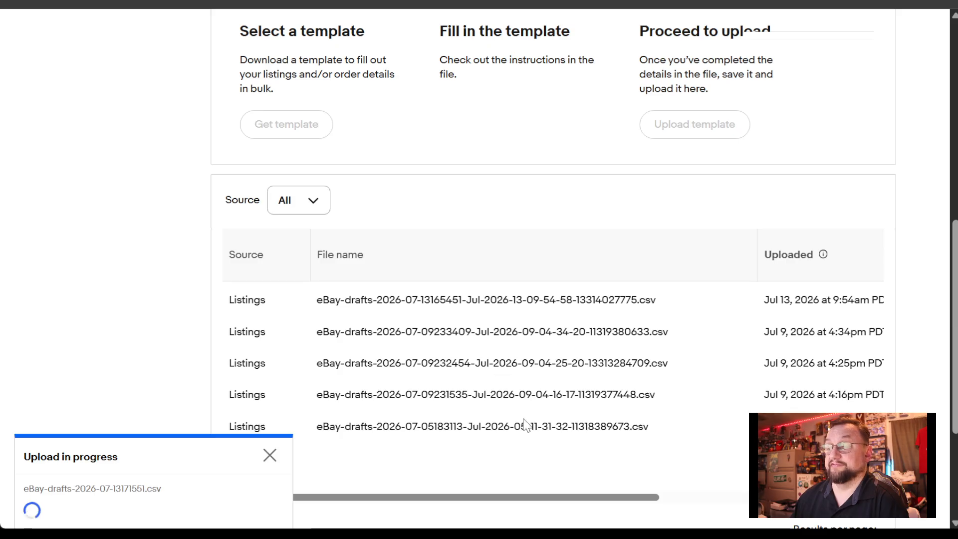
left_click_drag(510, 525, 666, 524)
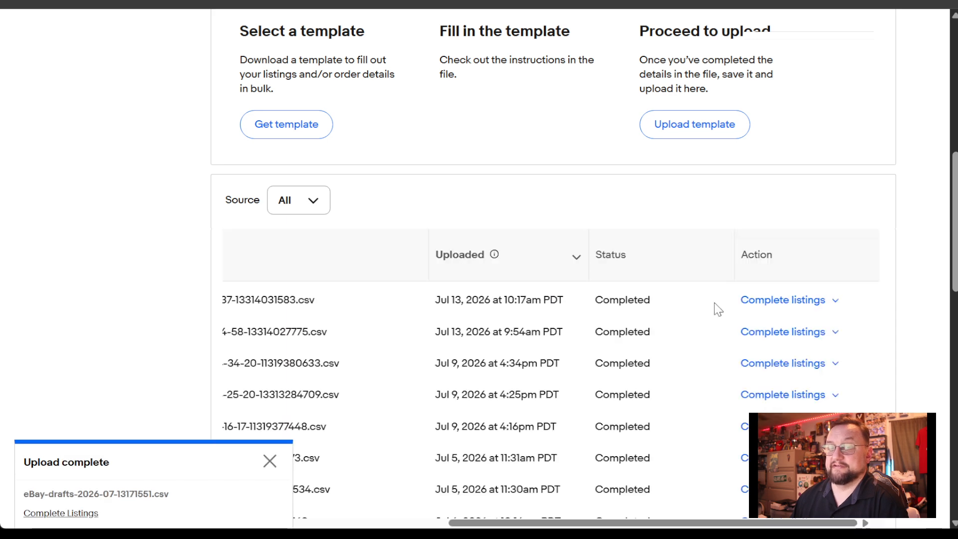
Step: Open the drafts from the newest upload for completion and look through their titles, SKUs and prices
left_click(797, 302)
left_click(788, 332)
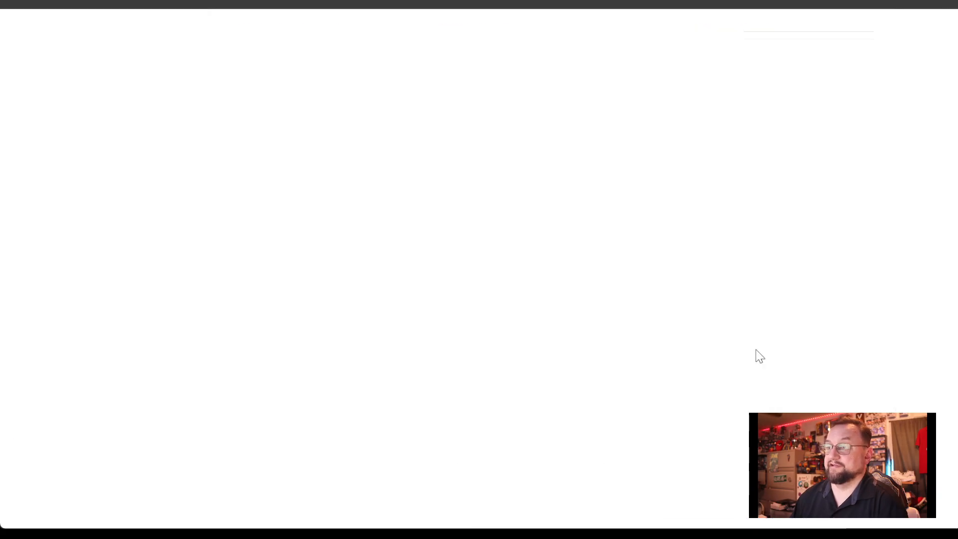
scroll(440, 337, "down", 12)
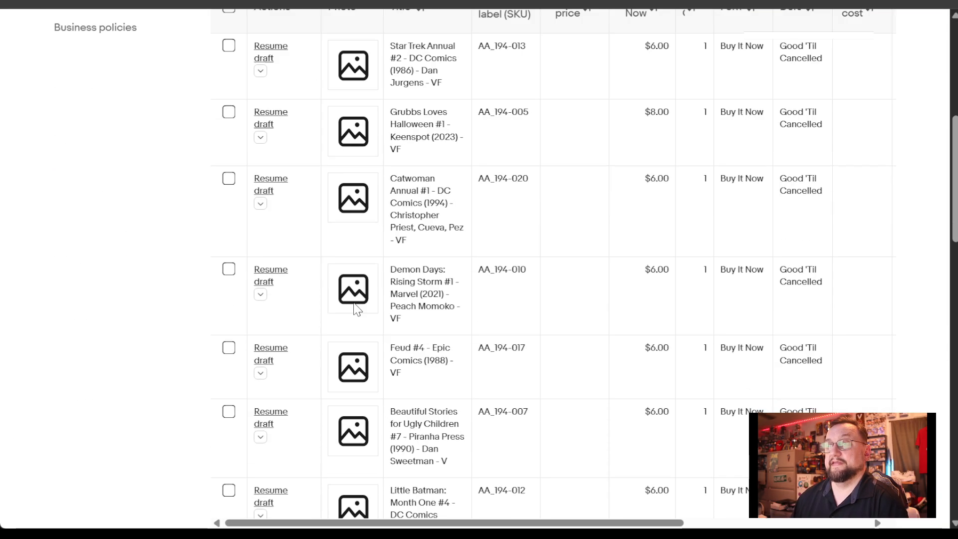
scroll(379, 349, "down", 15)
scroll(396, 374, "up", 18)
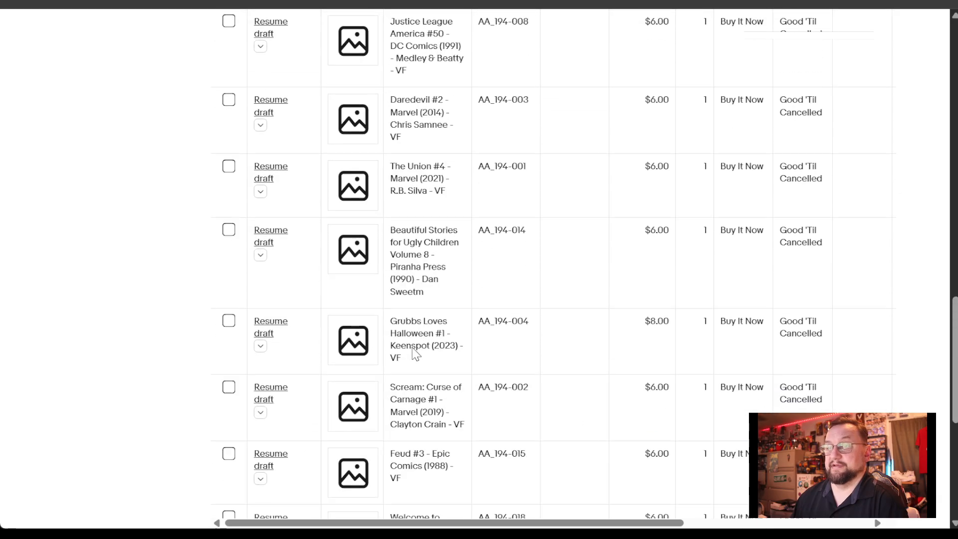
Step: Select all drafts in the Manage drafts list and resume them together
scroll(413, 355, "up", 10)
scroll(380, 422, "down", 3)
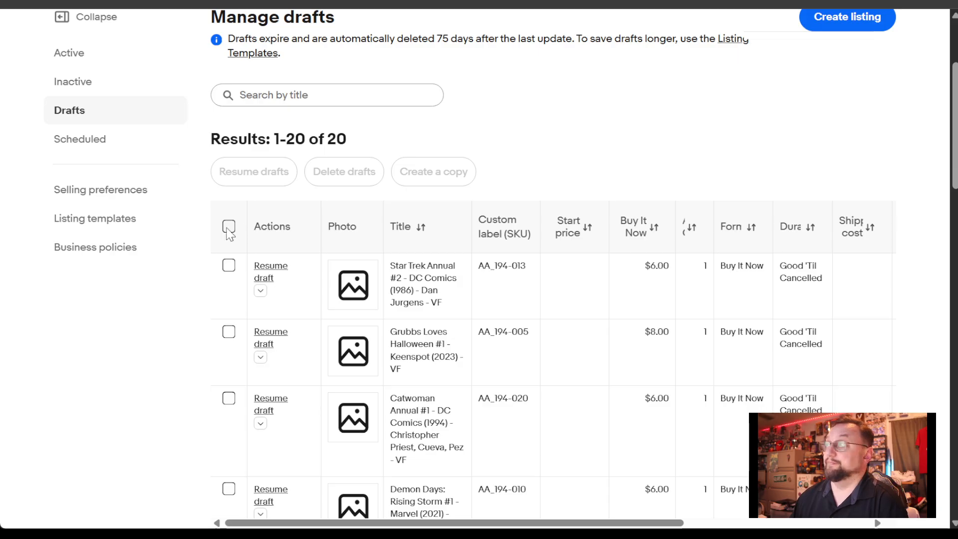
left_click(228, 227)
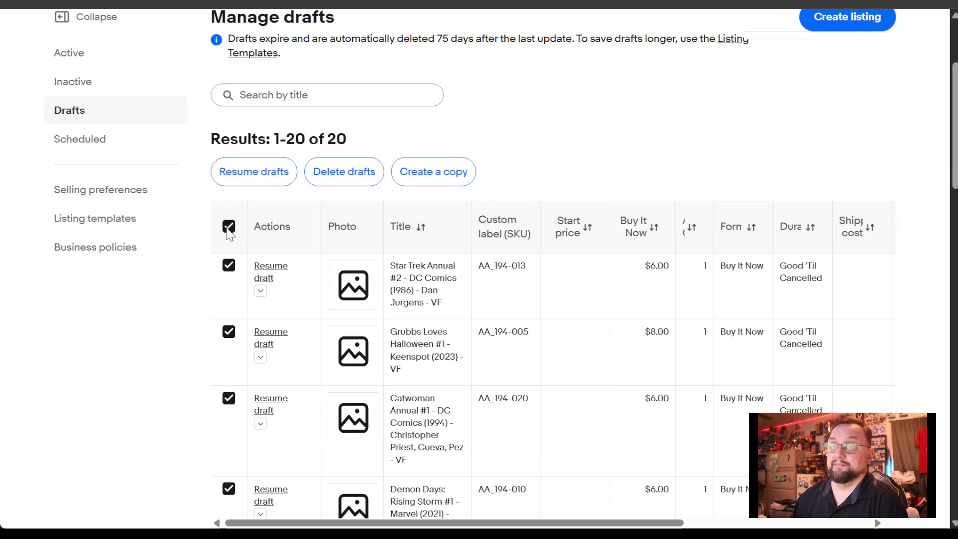
left_click(273, 171)
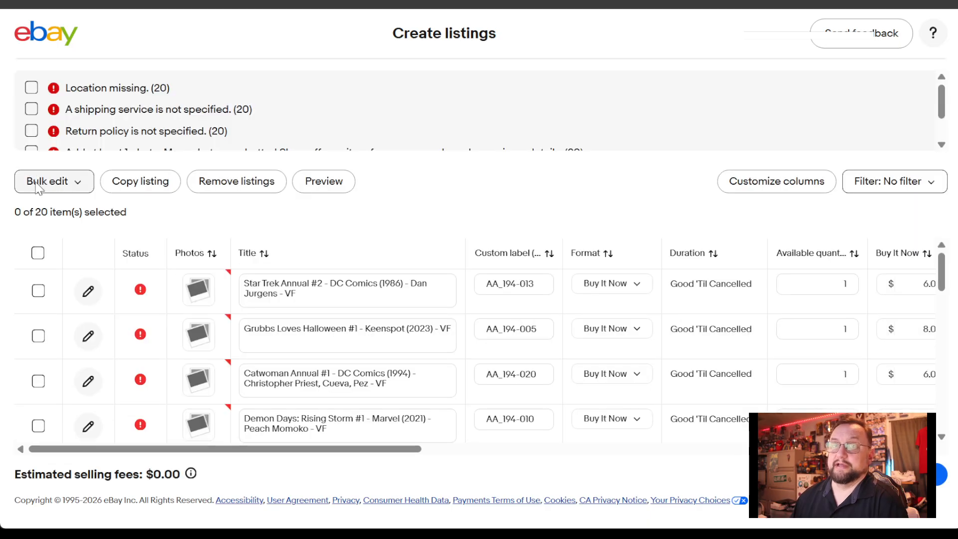
left_click(83, 186)
scroll(101, 379, "down", 6)
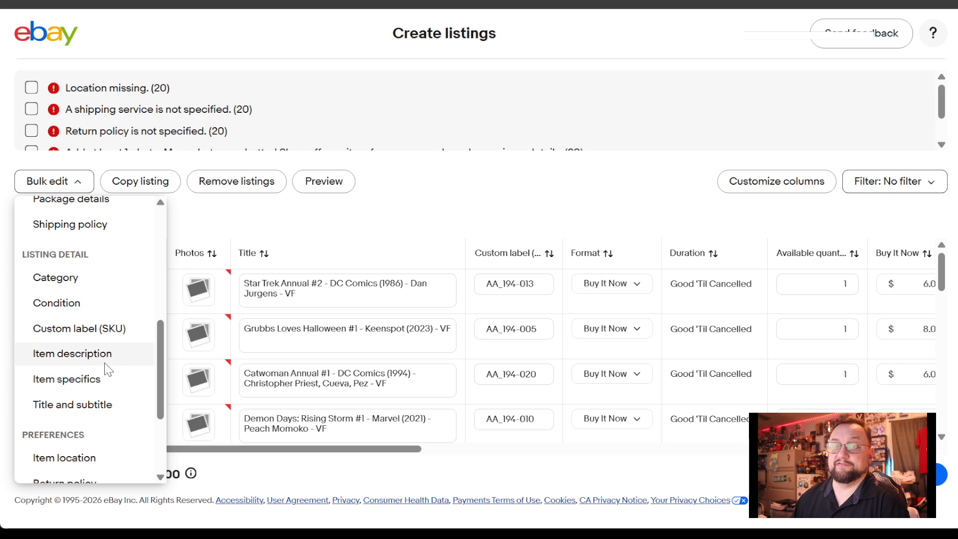
left_click(76, 458)
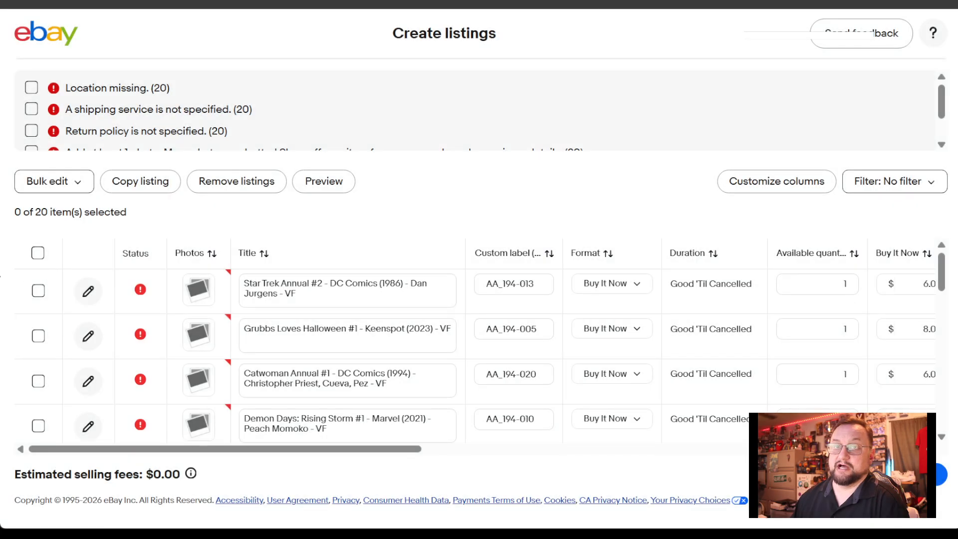
Step: Select all 20 listings and bulk-apply the seller's prefilled item location to them
left_click(38, 253)
left_click(54, 182)
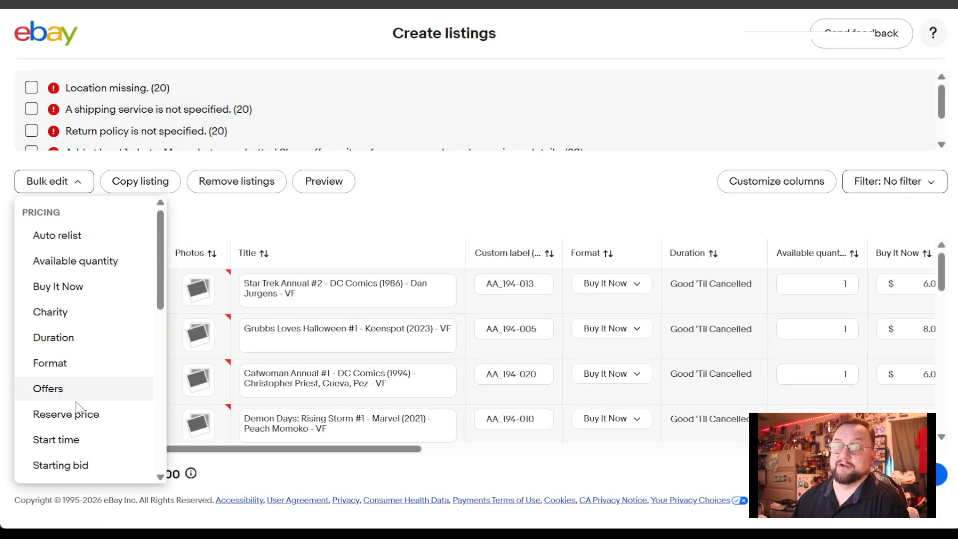
scroll(90, 410, "down", 5)
scroll(99, 440, "down", 3)
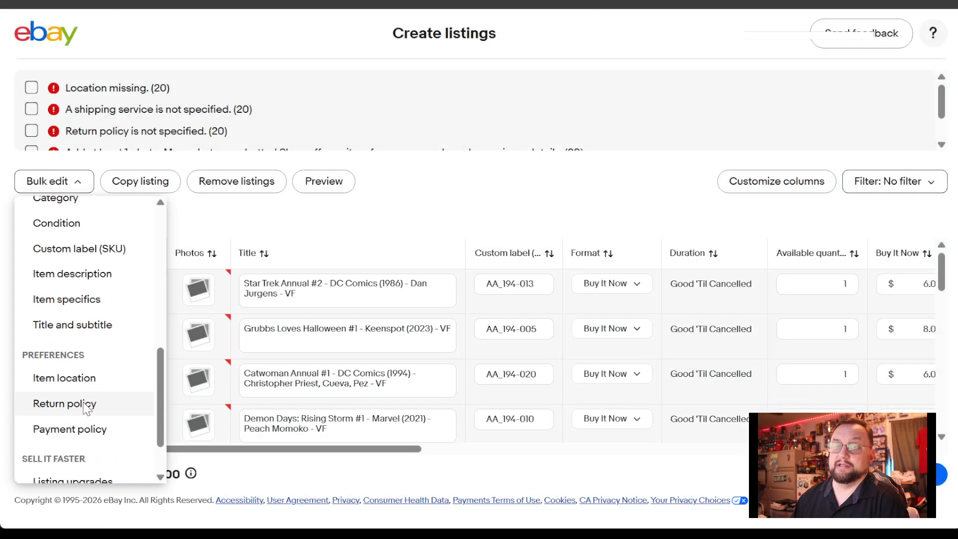
left_click(94, 383)
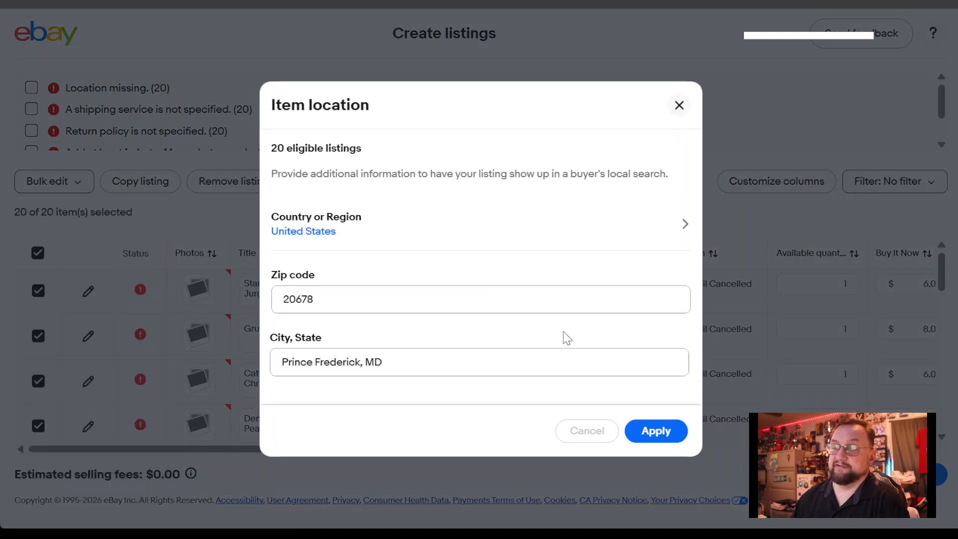
left_click(646, 431)
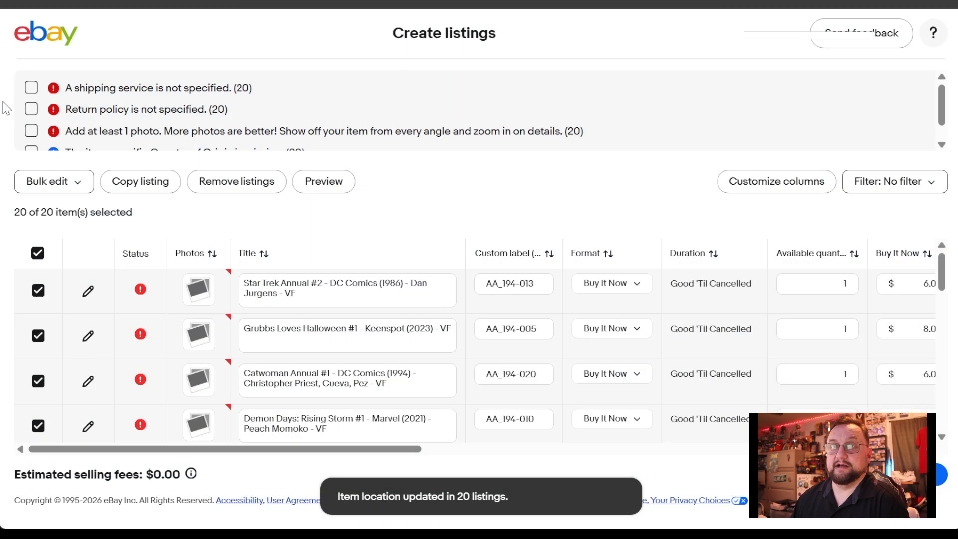
Step: Choose the shipping policy "Calculated:USPS First Cla,2 business days#0" for all selected listings in the business policies bulk edit
left_click(70, 188)
scroll(87, 424, "down", 3)
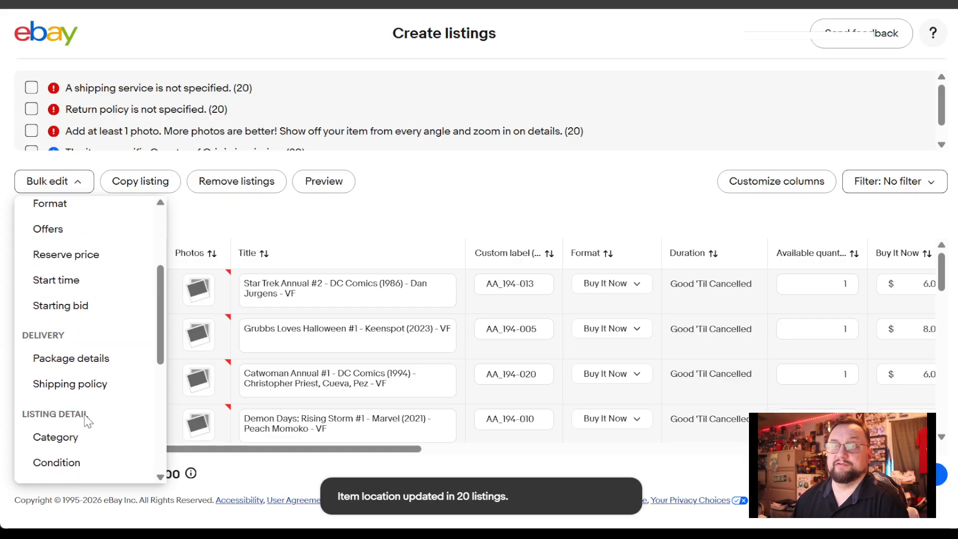
left_click(88, 386)
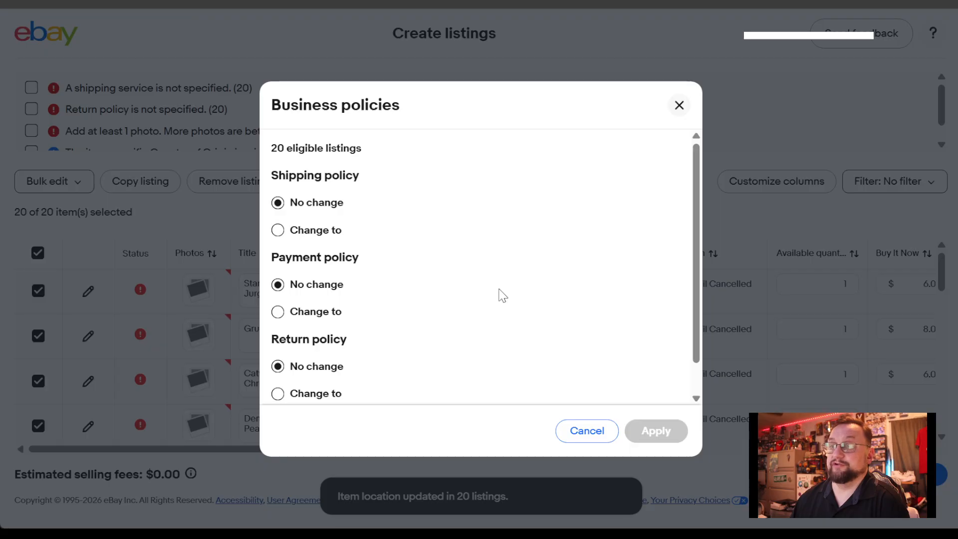
left_click(310, 231)
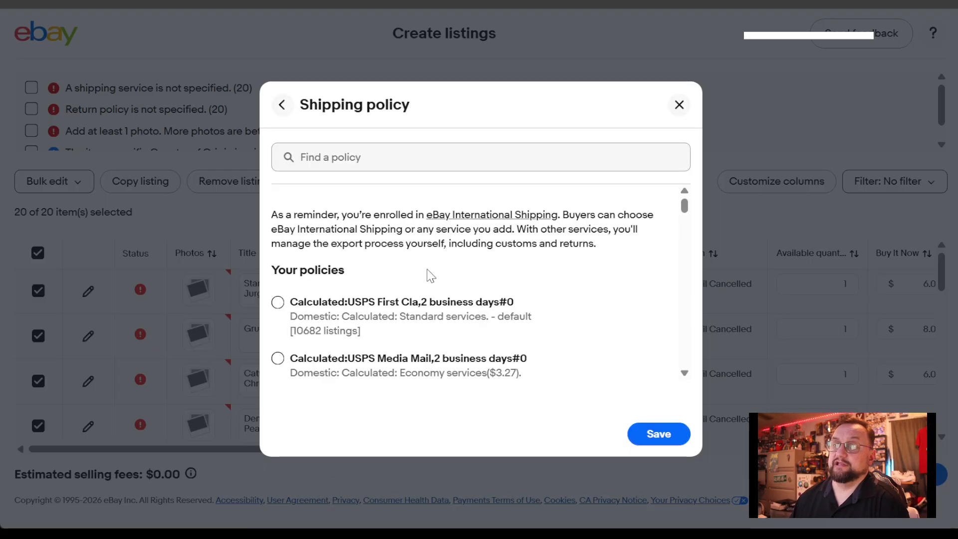
left_click(431, 269)
left_click(326, 321)
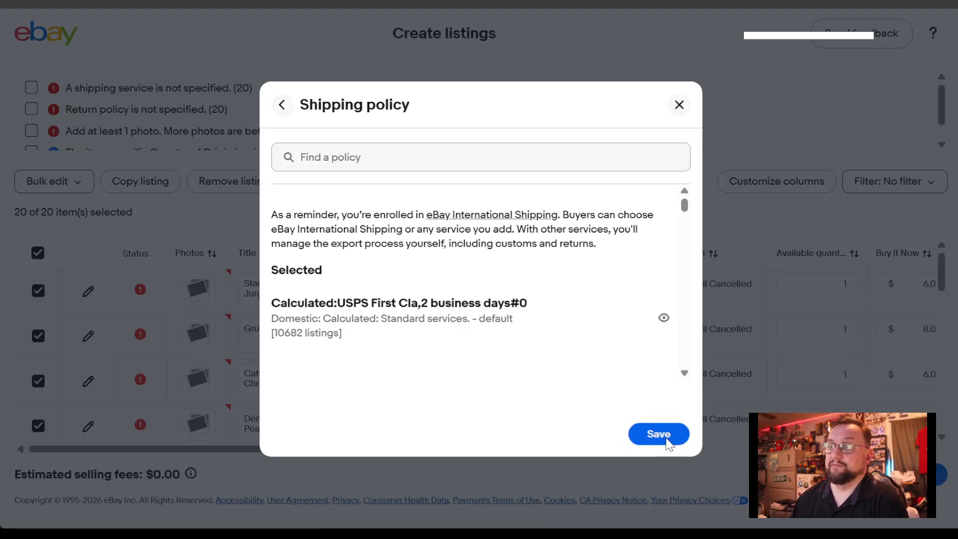
left_click(659, 434)
Step: Change the return policy to "Standard Return" and apply the business policies to all selected listings
scroll(349, 335, "down", 2)
left_click(327, 360)
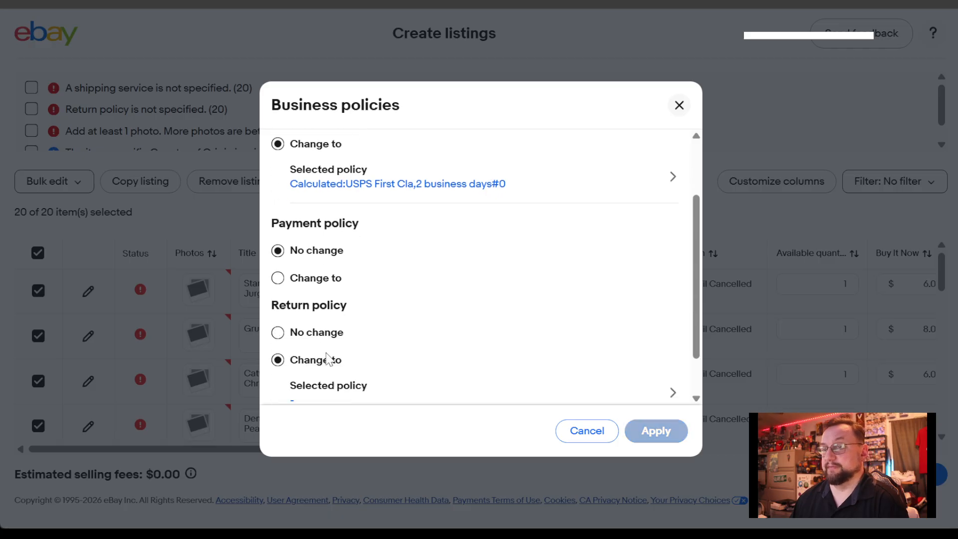
scroll(328, 395, "down", 1)
left_click(352, 337)
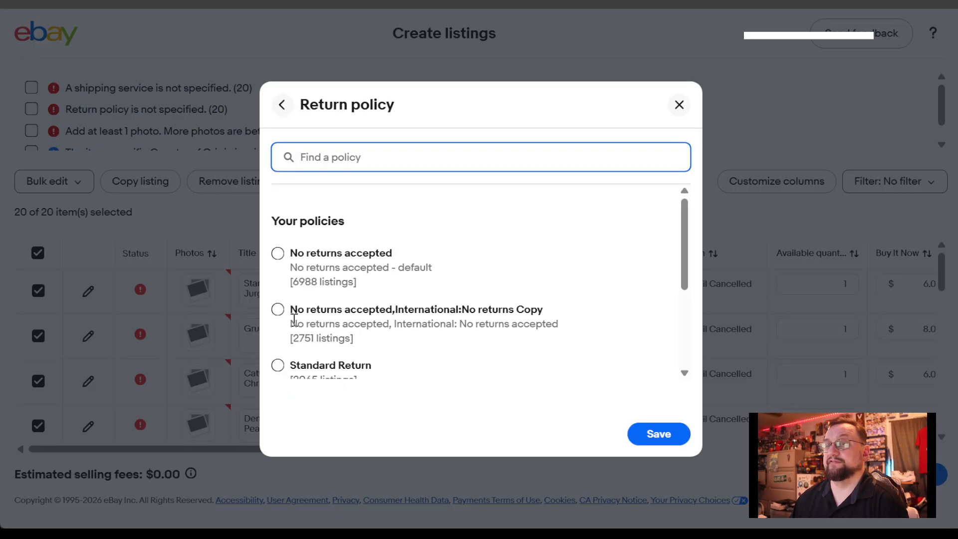
scroll(290, 309, "down", 3)
left_click(278, 207)
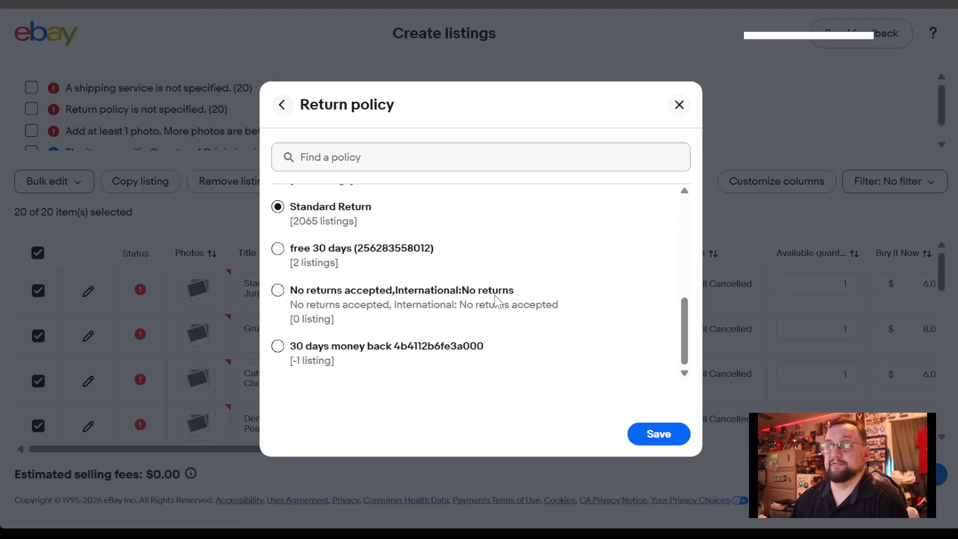
left_click(655, 434)
left_click(652, 434)
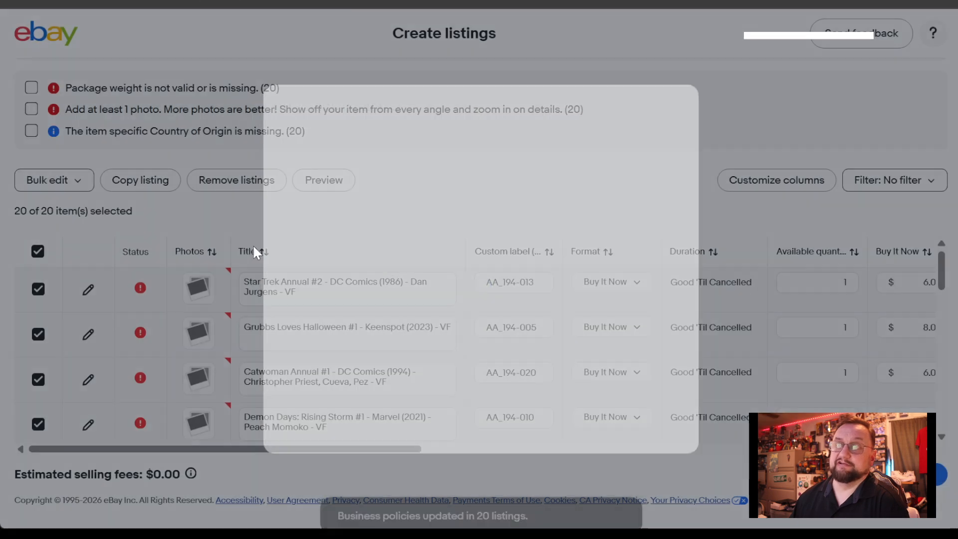
Step: Bulk-edit the package details of all selected listings, setting the weight to 10 oz
left_click(71, 186)
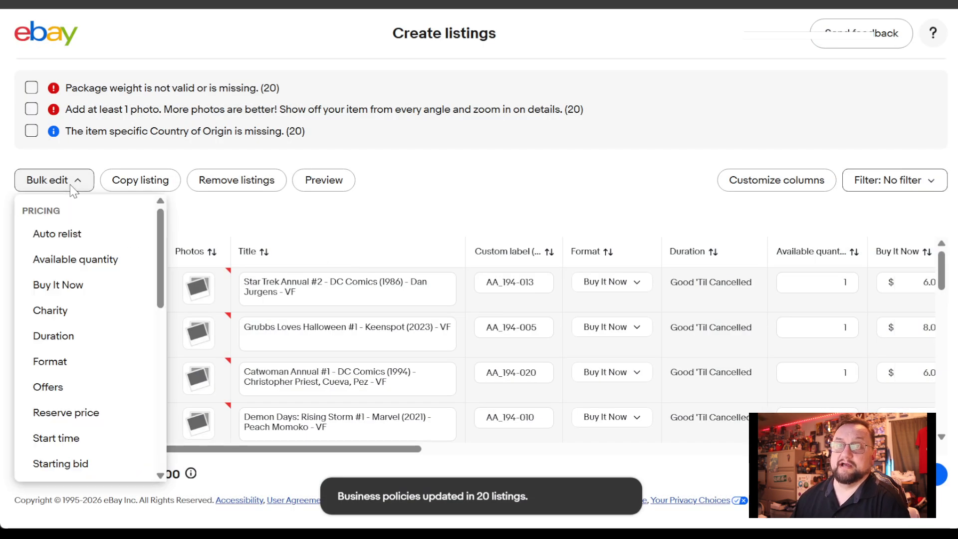
scroll(87, 399, "down", 3)
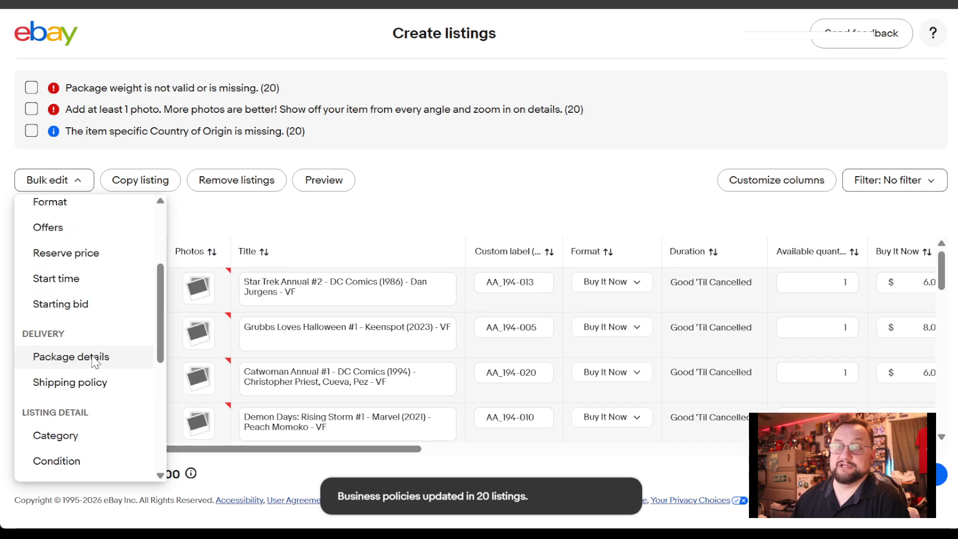
left_click(94, 362)
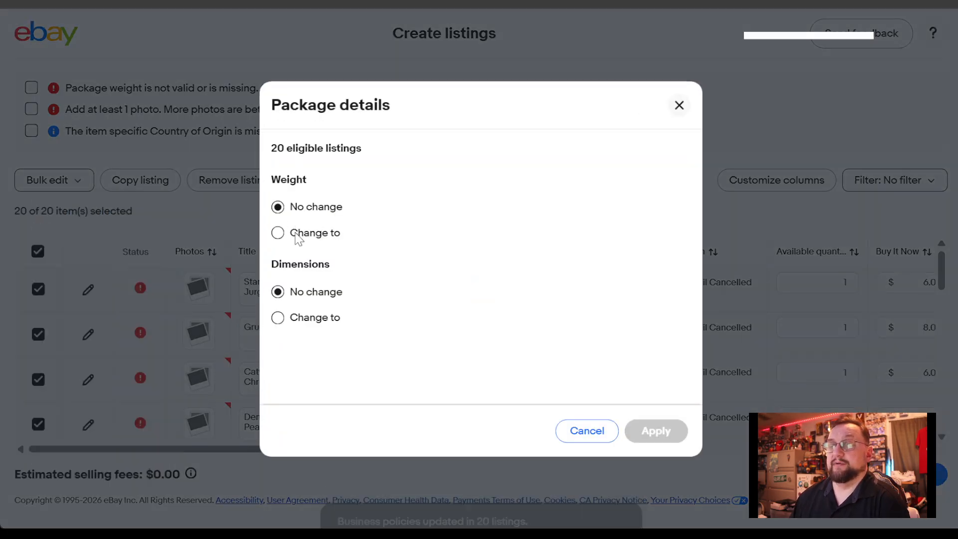
left_click(297, 232)
left_click(349, 257)
left_click(479, 267)
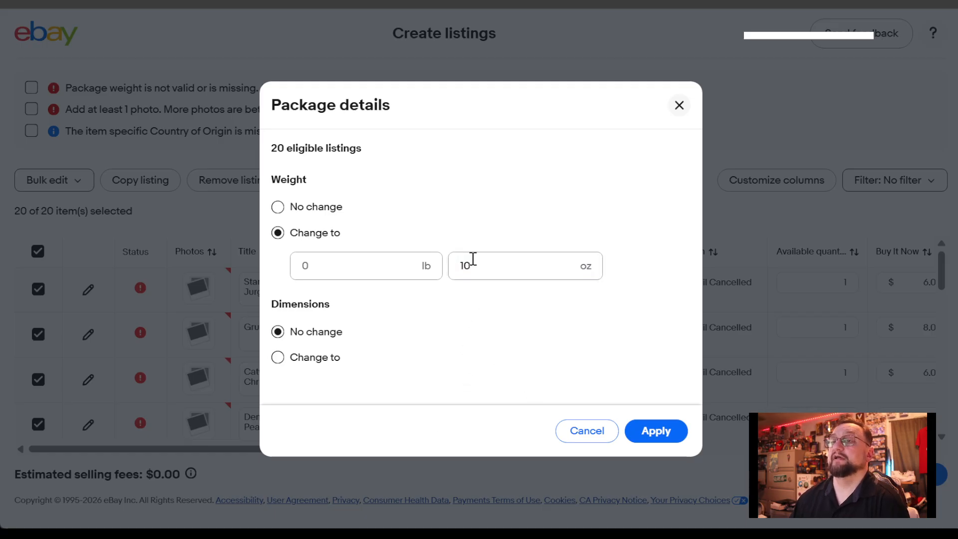
Step: Set the package dimensions to 12 x 8 x 1 in and apply the package details to all selected listings
left_click(312, 357)
scroll(380, 339, "down", 2)
left_click(355, 310)
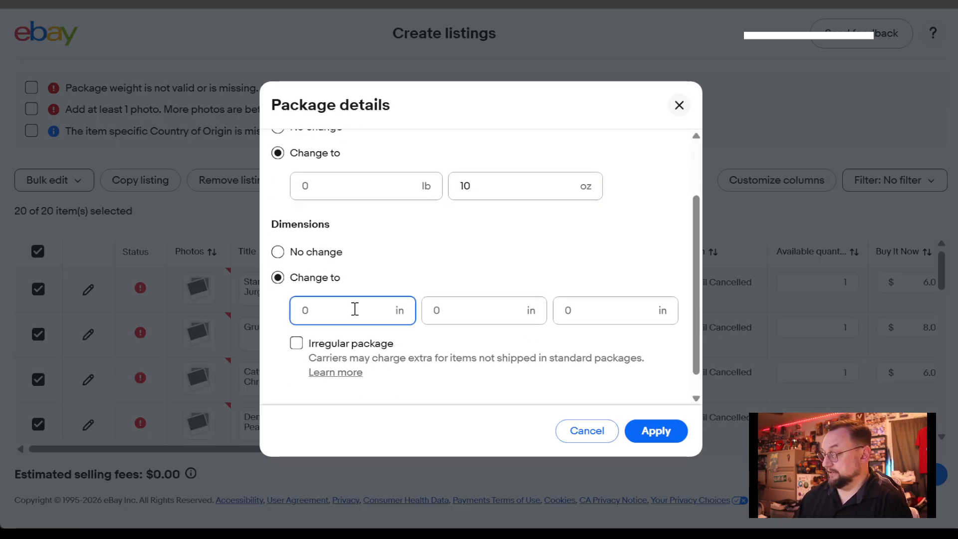
type("12")
key("Tab")
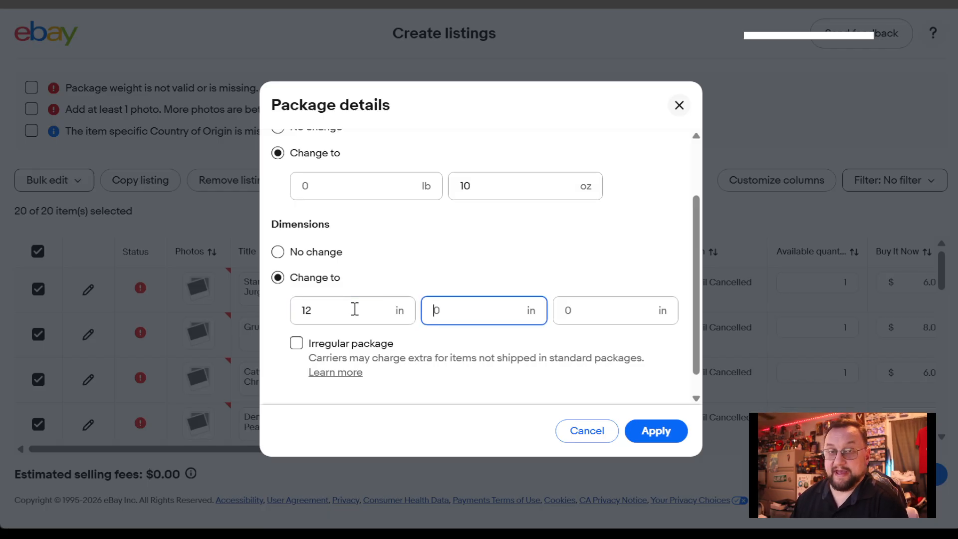
type("8")
key("Tab")
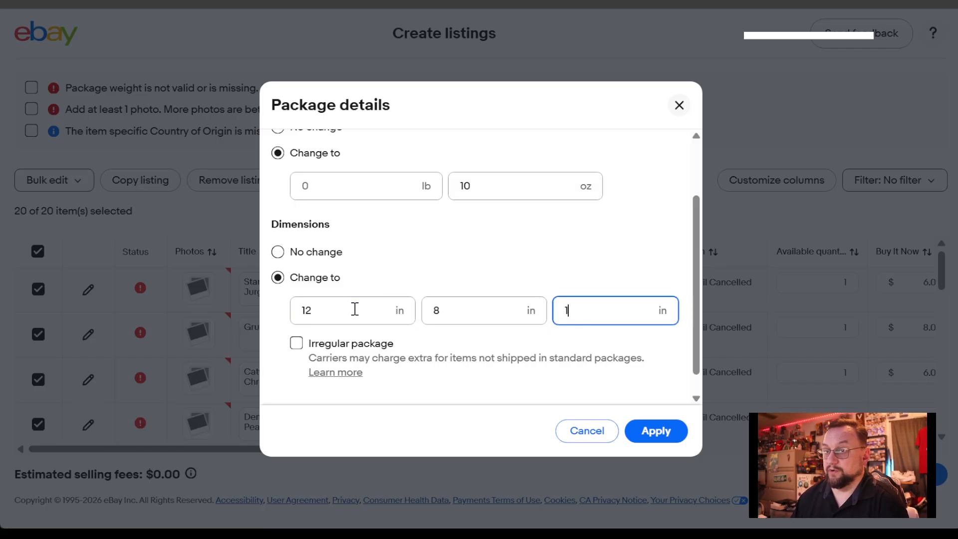
key("Tab")
left_click(656, 431)
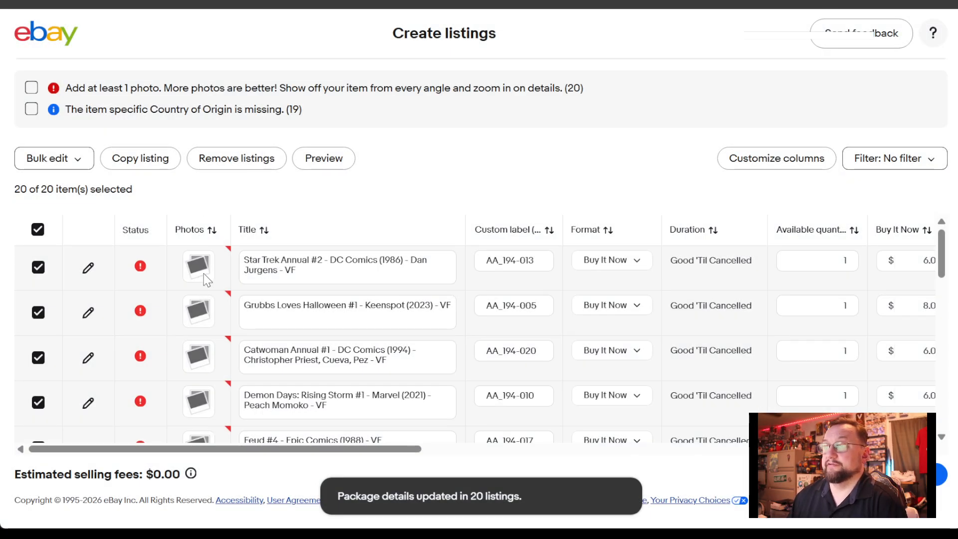
Step: Sort the listings by custom label ascending and add cover photos to The Union #4, Scream: Curse of Carnage #1 and Daredevil #2
left_click(551, 233)
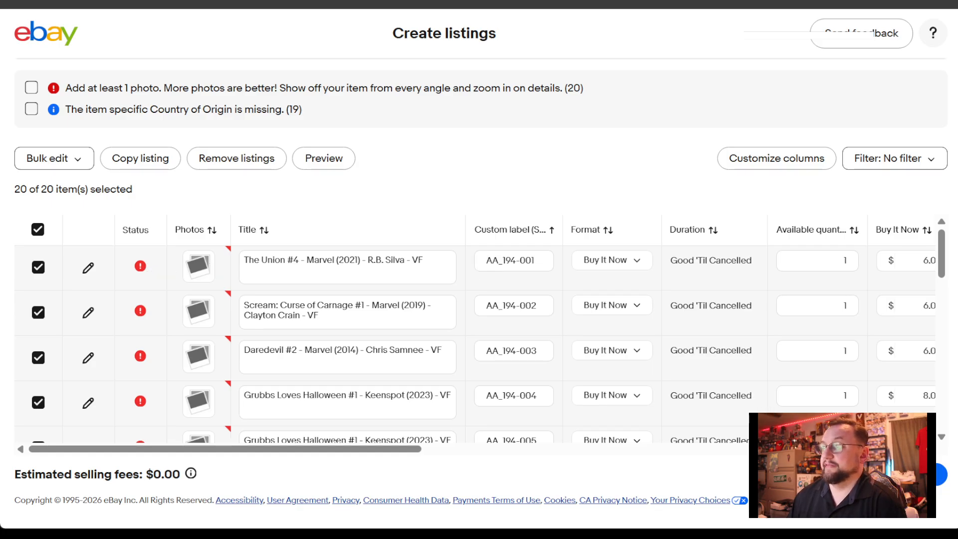
left_click(197, 266)
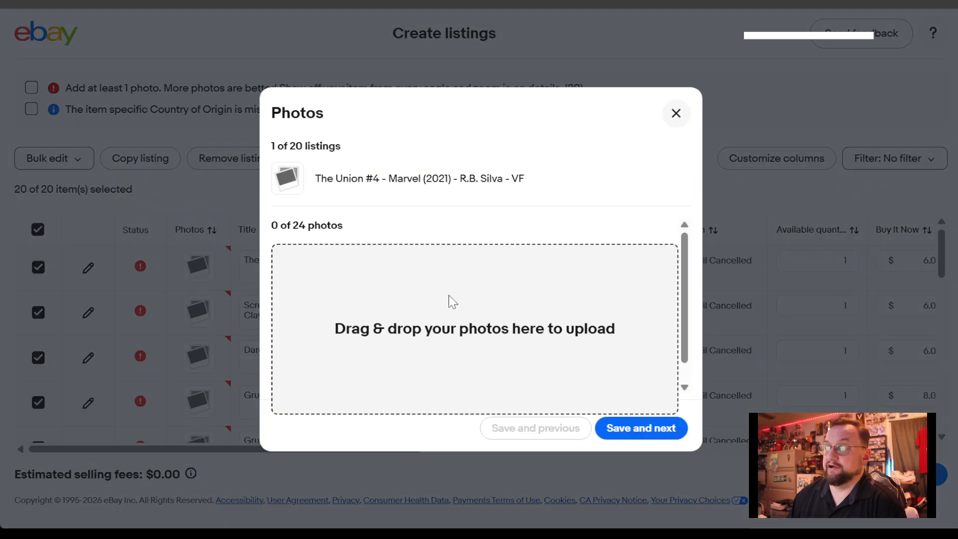
left_click_drag(449, 301, 452, 304)
left_click(667, 428)
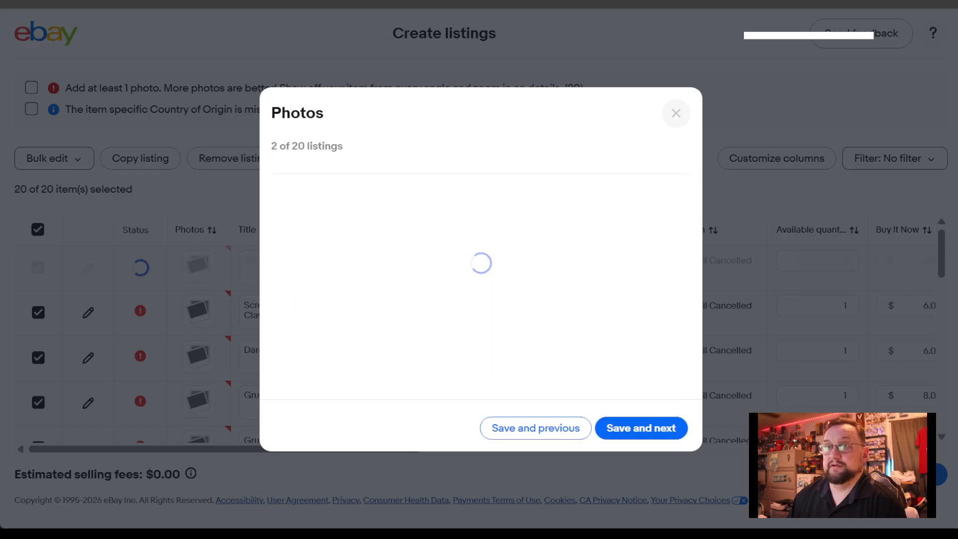
left_click_drag(64, 135, 469, 324)
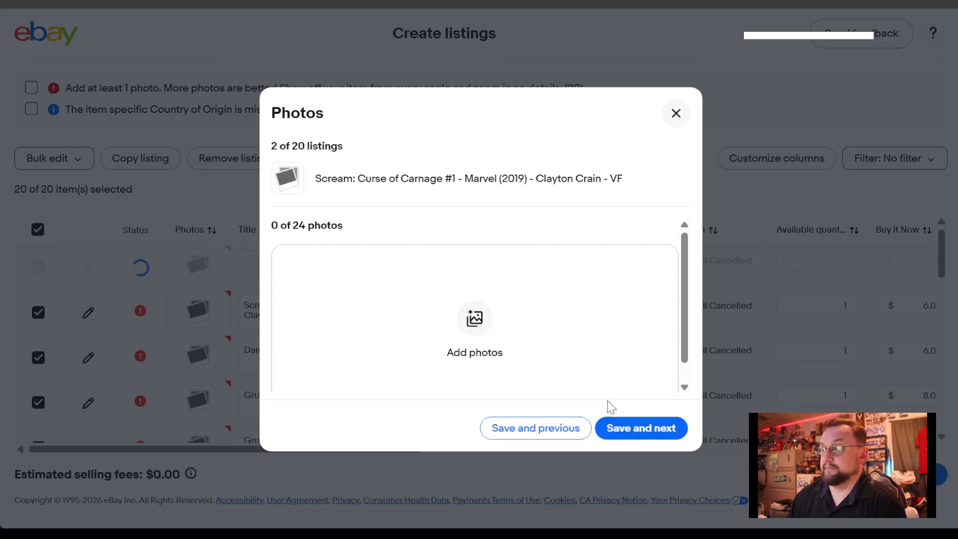
left_click(668, 434)
left_click_drag(551, 401, 400, 280)
left_click(643, 427)
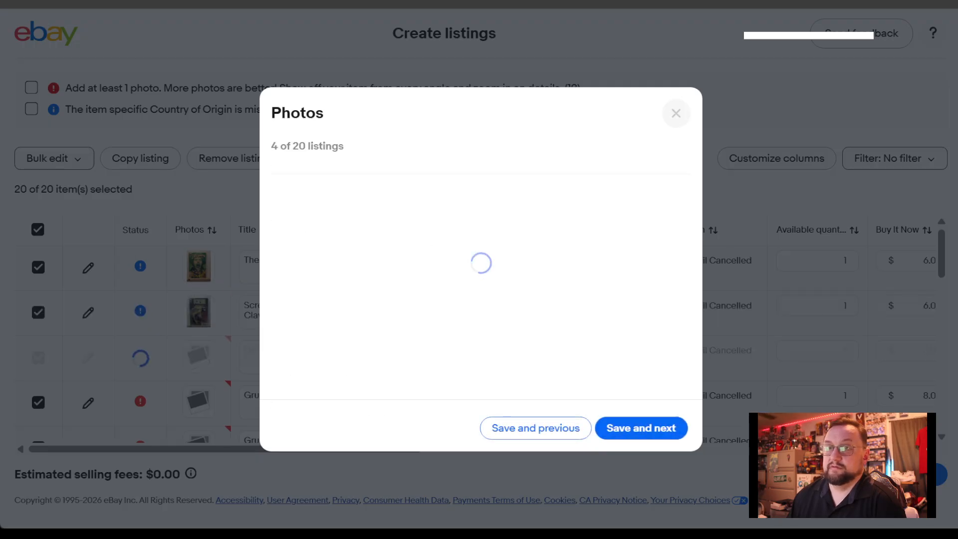
Step: Add the matching cover photo to each of the two Grubbs Loves Halloween #1 listings and save them
left_click_drag(1, 300, 311, 316)
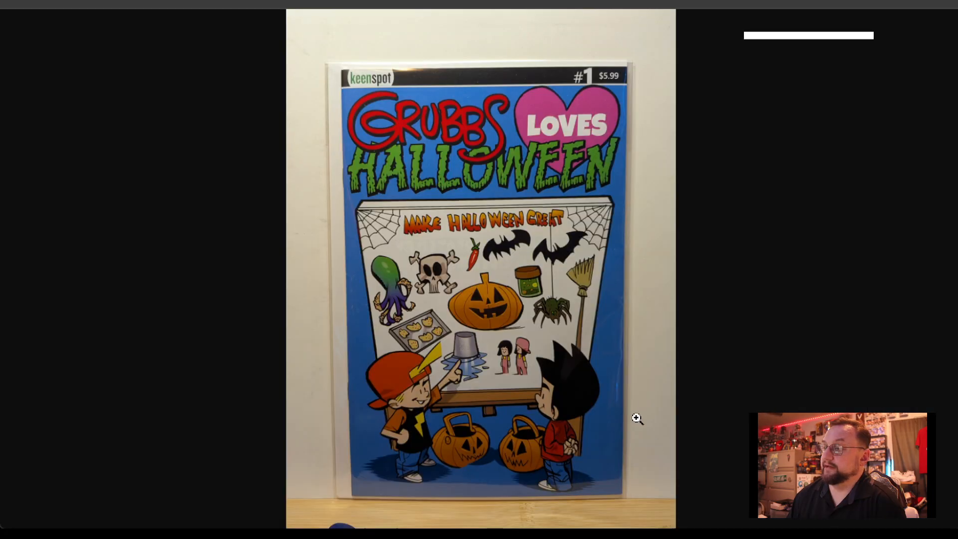
key("ctrl+w")
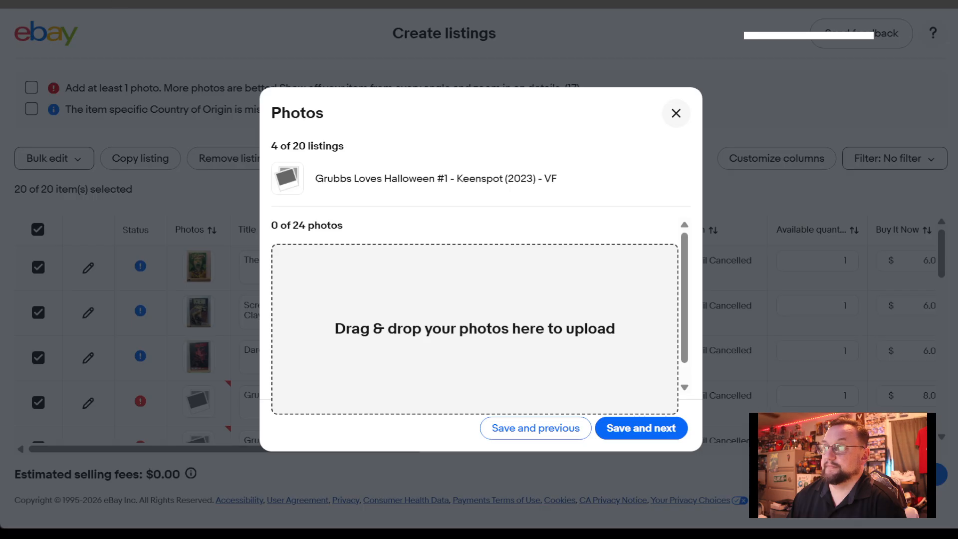
left_click_drag(477, 352, 477, 353)
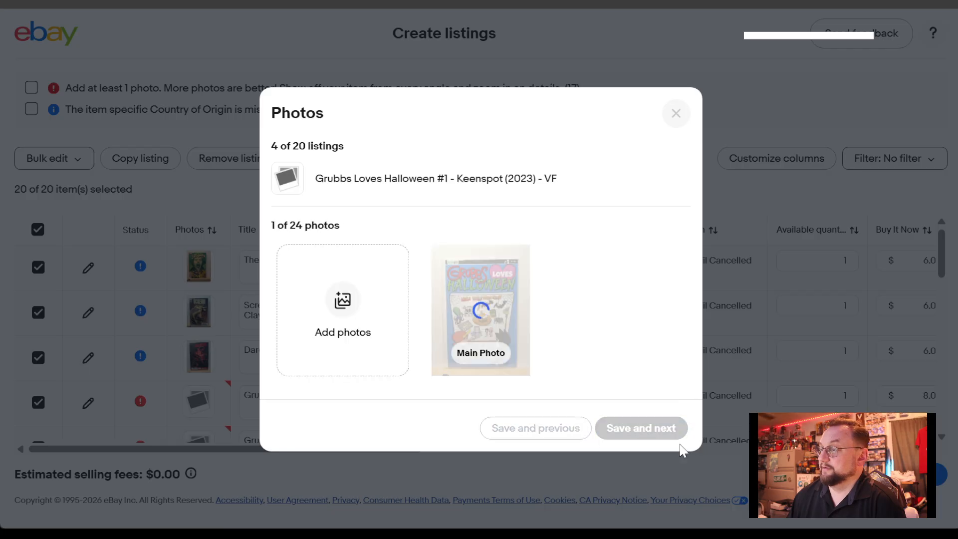
left_click(669, 430)
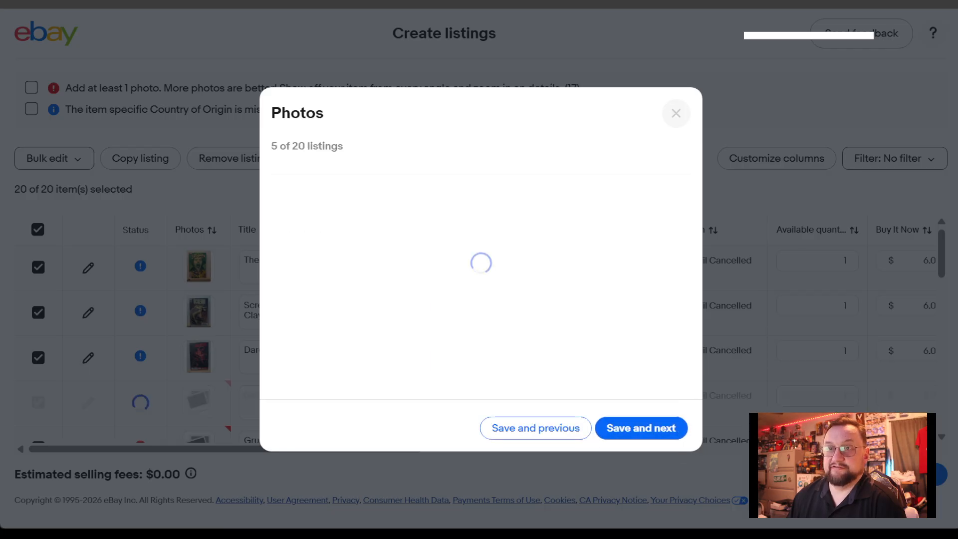
left_click_drag(396, 280, 579, 381)
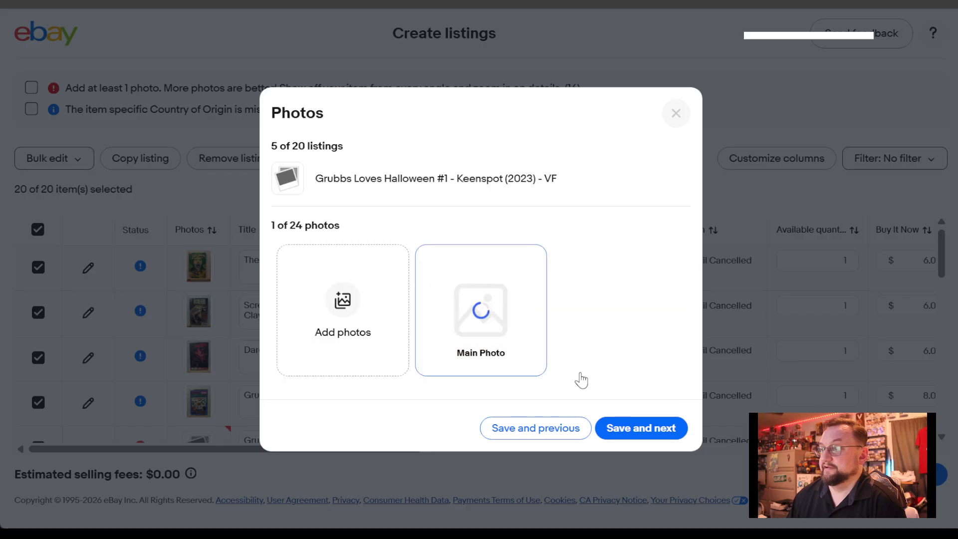
left_click(649, 432)
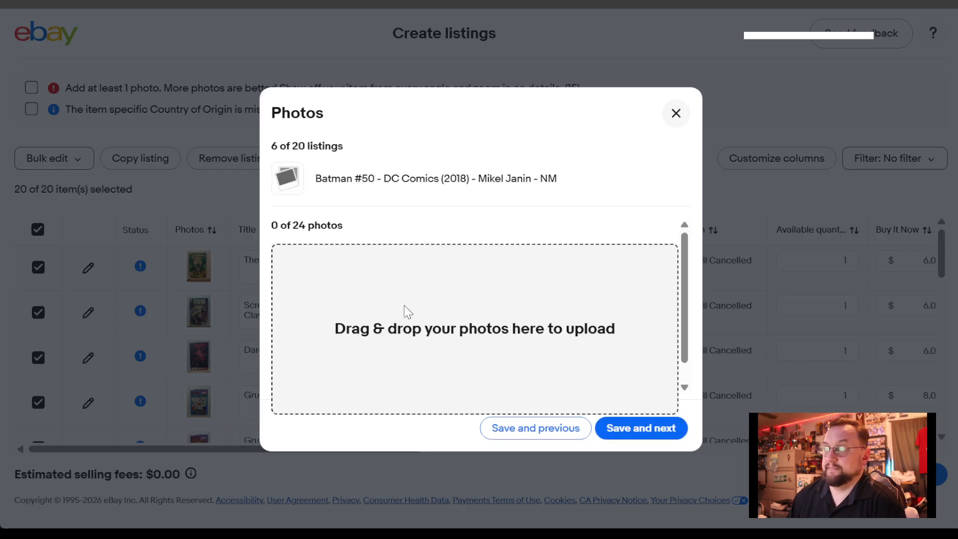
Step: Add and save the cover photos for Batman #50, Beautiful Stories for Ugly Children #7 and Justice League America #50
left_click_drag(405, 306, 448, 336)
left_click(661, 438)
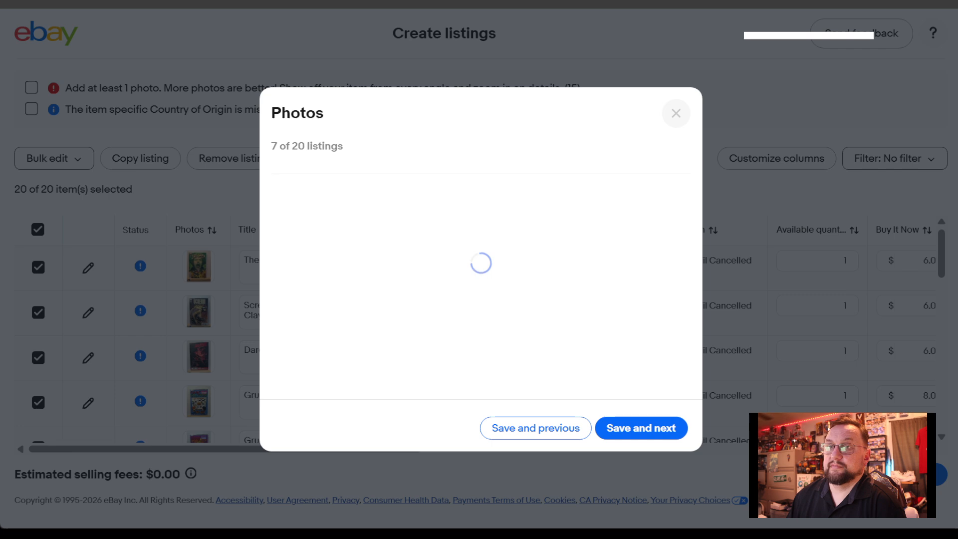
left_click_drag(580, 321, 581, 322)
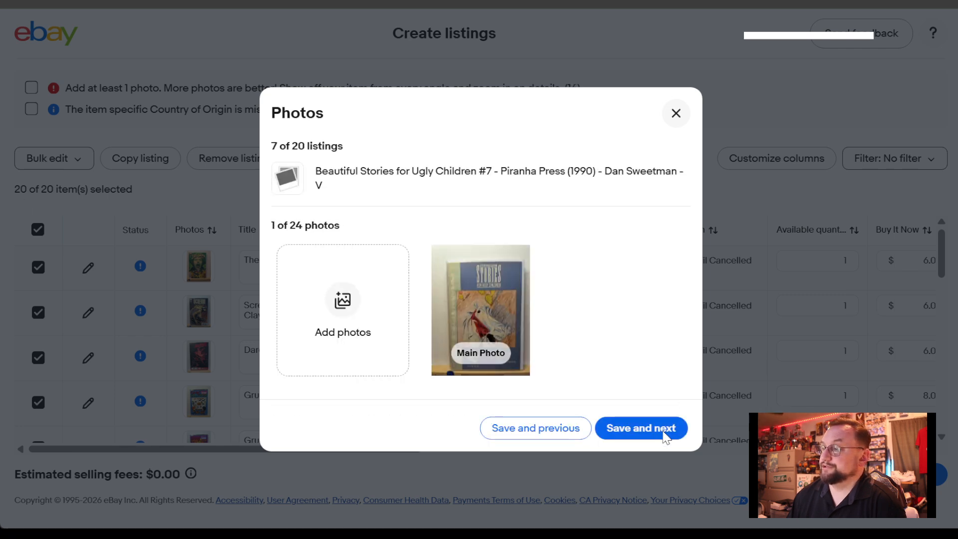
left_click(665, 430)
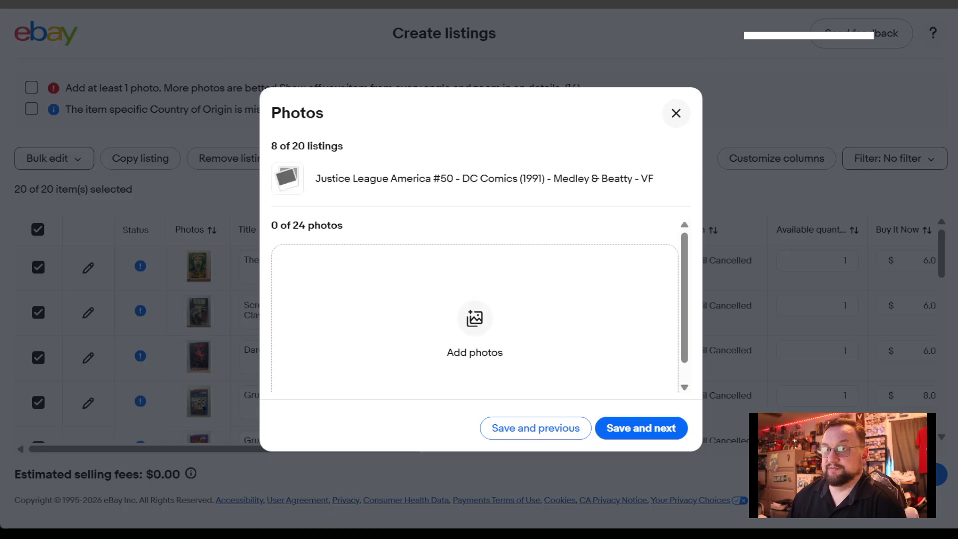
left_click_drag(381, 265, 481, 322)
left_click(645, 430)
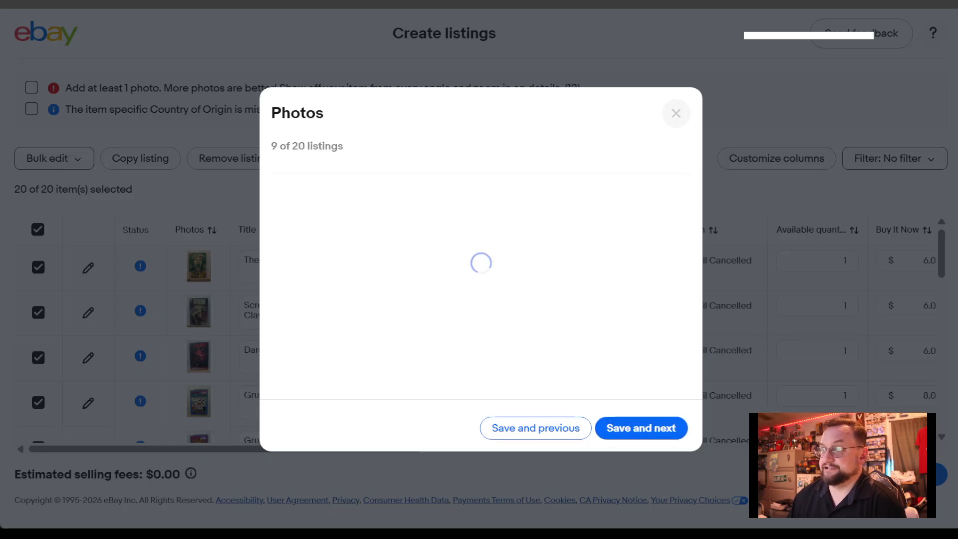
Step: Add and save the cover photos for Batgirl #5, Demon Days: Rising Storm #1 and Secret Origins #20
left_click_drag(47, 209, 491, 327)
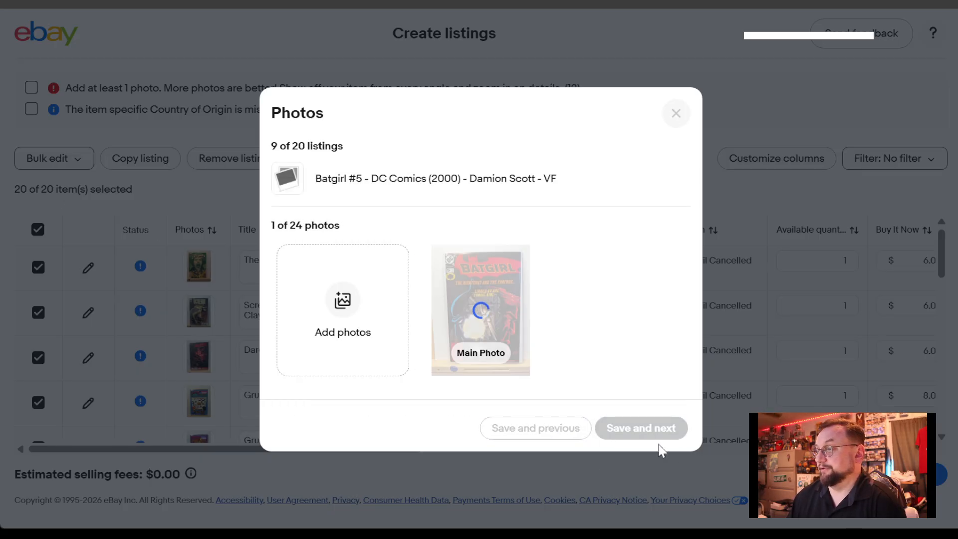
left_click(668, 438)
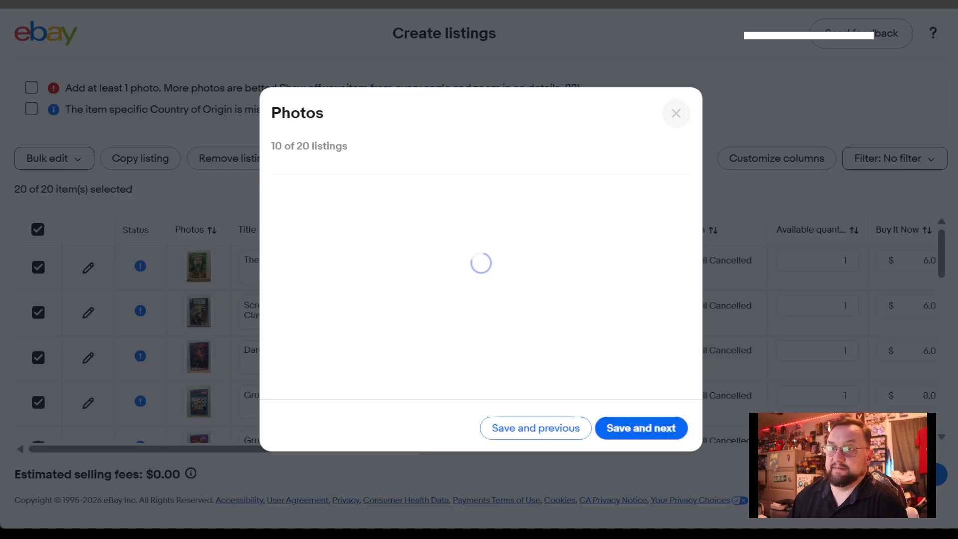
left_click_drag(47, 210, 448, 316)
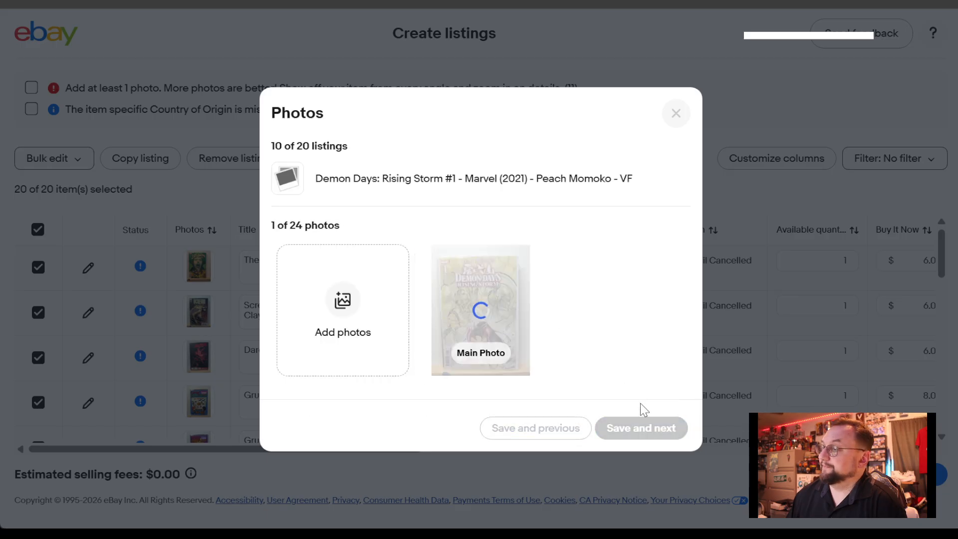
left_click(642, 428)
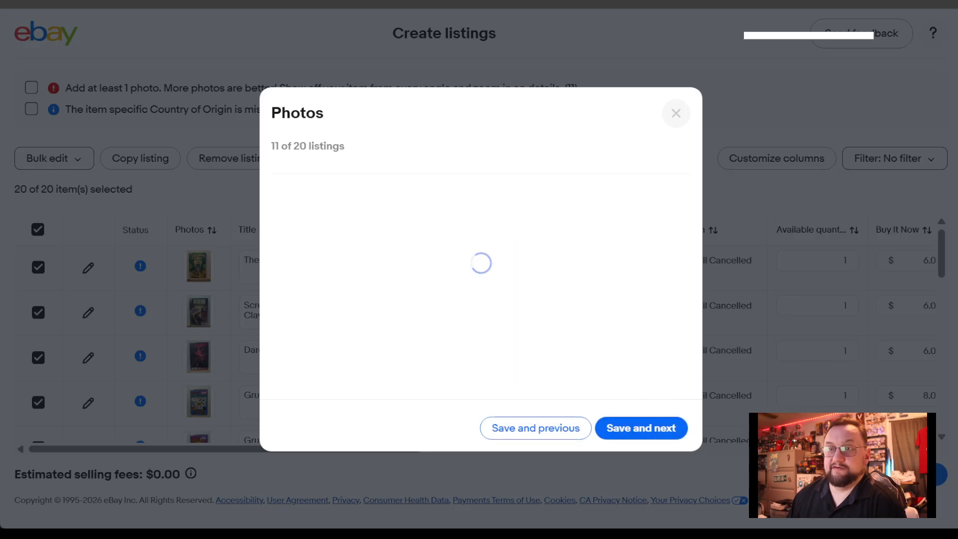
left_click_drag(47, 210, 407, 315)
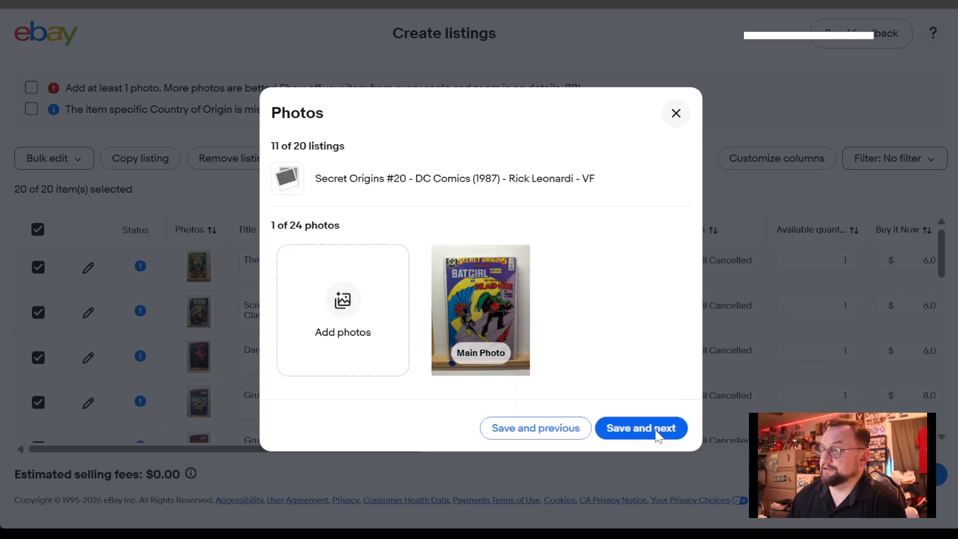
left_click(658, 432)
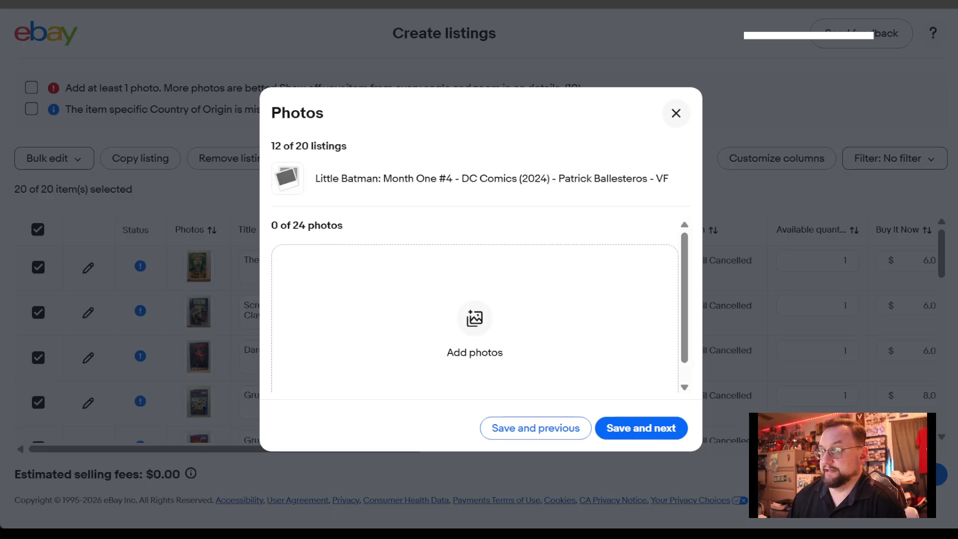
Step: Add and save the cover photos for Little Batman: Month One #4, Star Trek Annual #2 and Beautiful Stories for Ugly Children Volume 8
left_click_drag(47, 210, 430, 339)
left_click(659, 430)
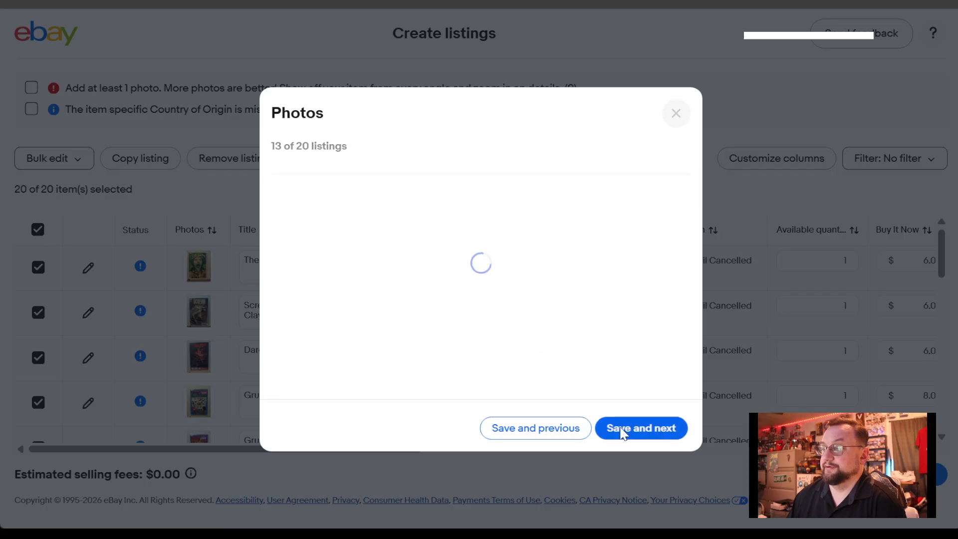
left_click_drag(47, 210, 316, 318)
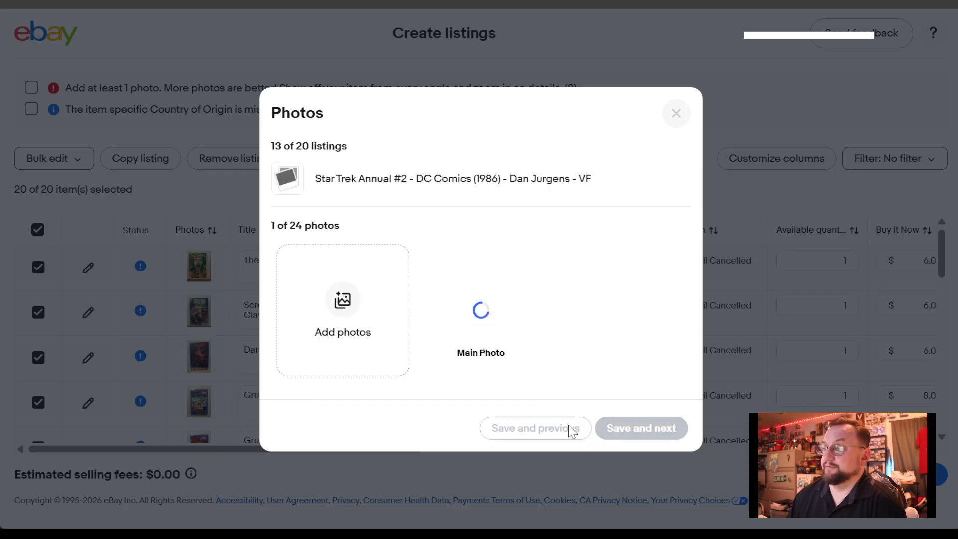
left_click(655, 432)
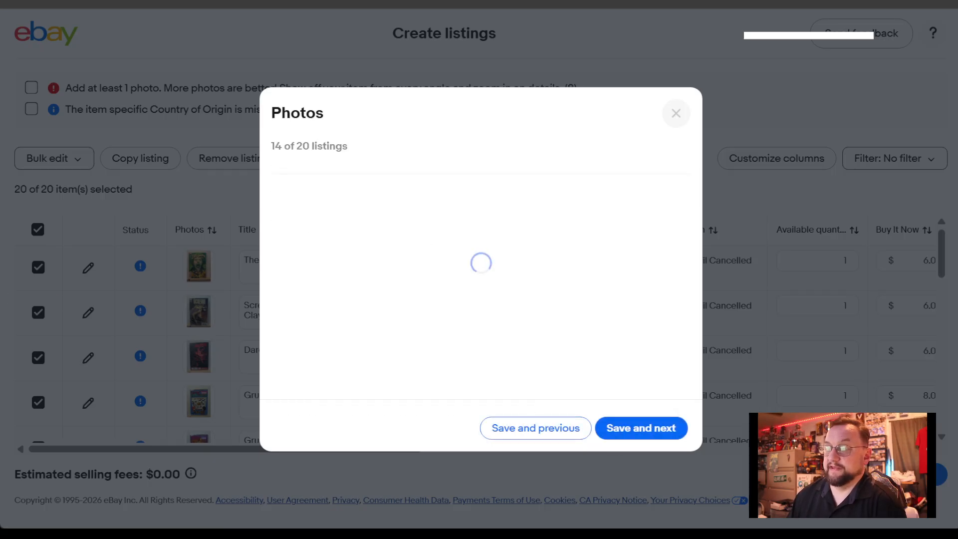
left_click_drag(47, 210, 427, 305)
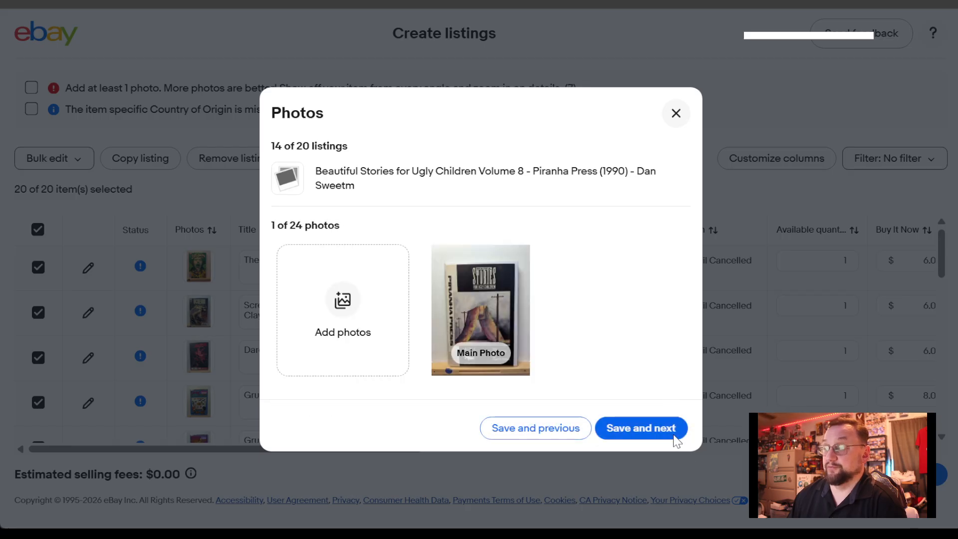
left_click(675, 438)
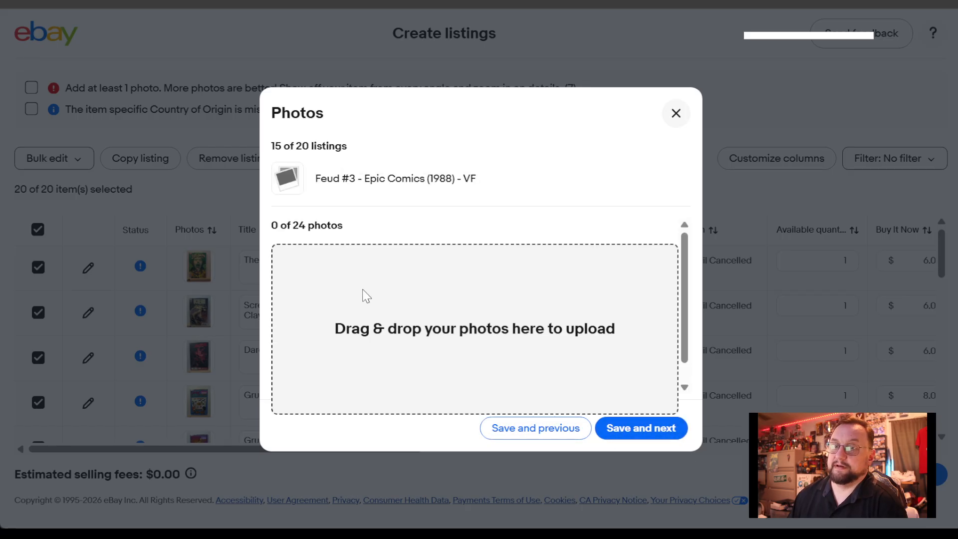
Step: Add the matching cover photo to each of the Feud #3, Feud #2 and Feud #4 listings and save them
left_click_drag(504, 332, 505, 333)
left_click(654, 433)
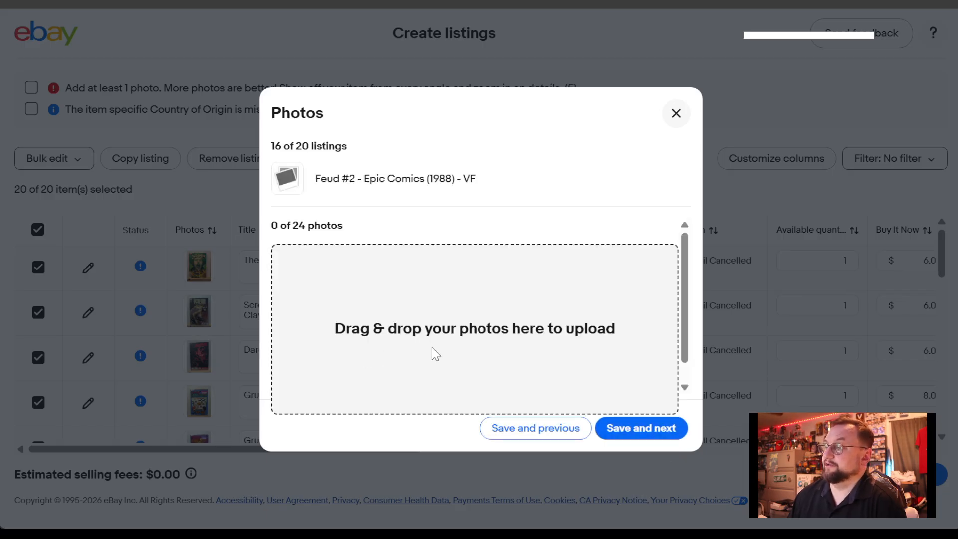
left_click_drag(433, 353, 434, 354)
left_click(661, 433)
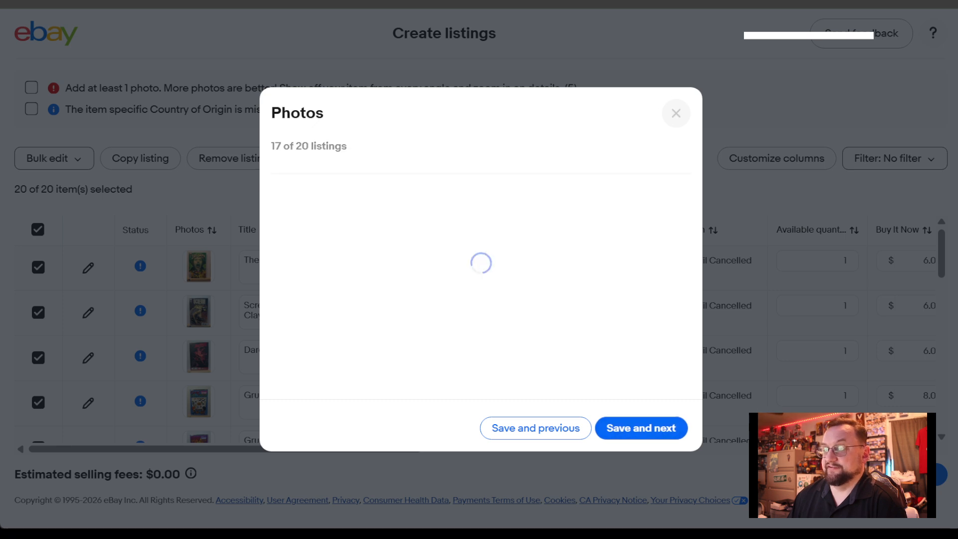
left_click_drag(214, 343, 539, 381)
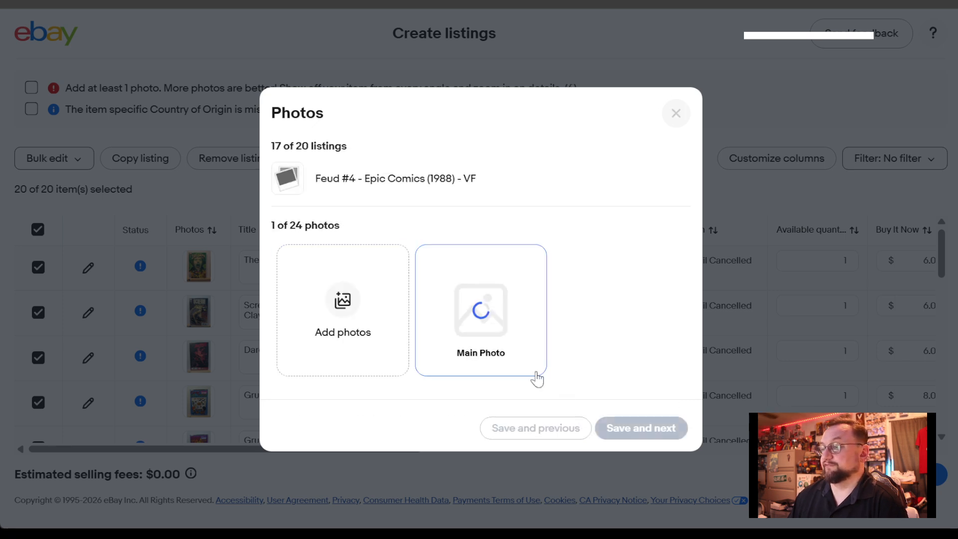
left_click(647, 426)
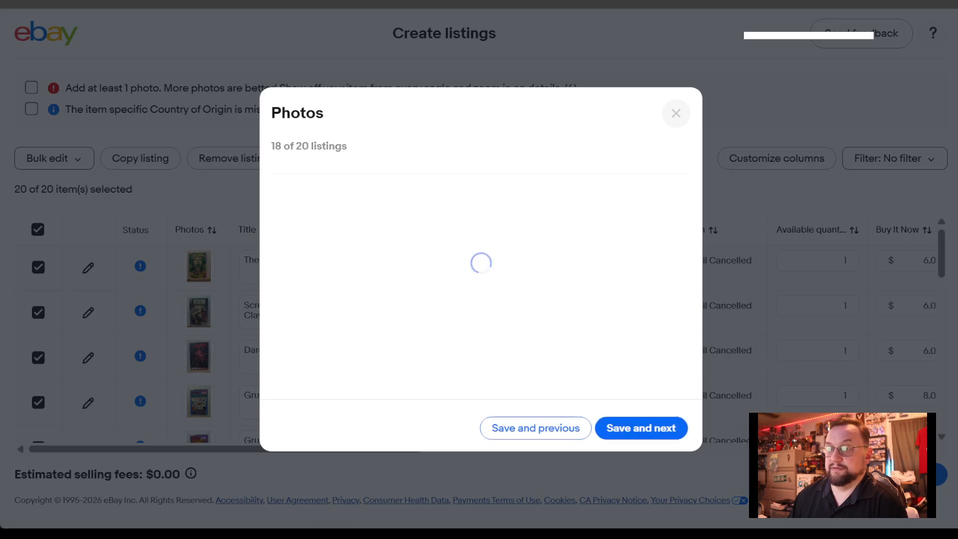
Step: Add cover photos to Welcome to Twilight #2, V #11 and Catwoman Annual #1, saving each and closing the photo editor
left_click_drag(214, 343, 415, 372)
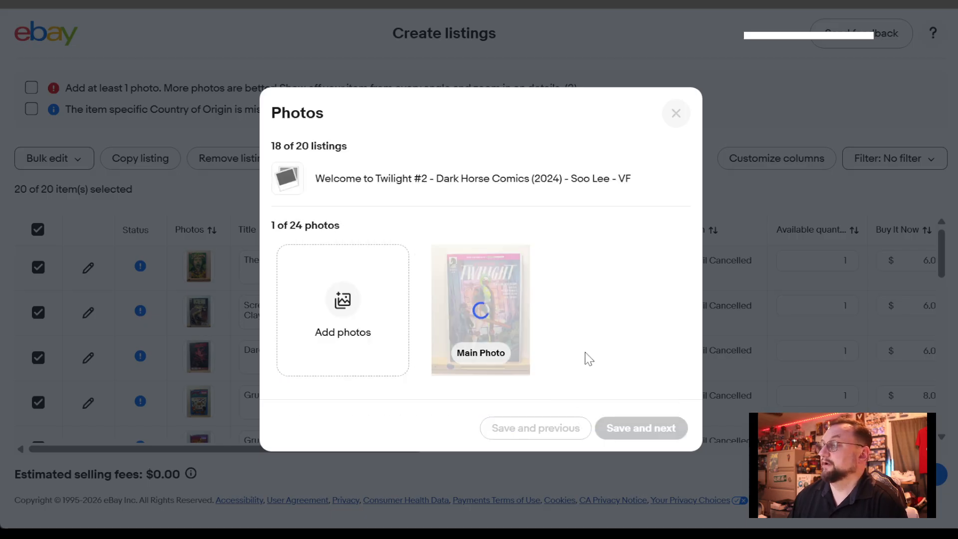
left_click(662, 430)
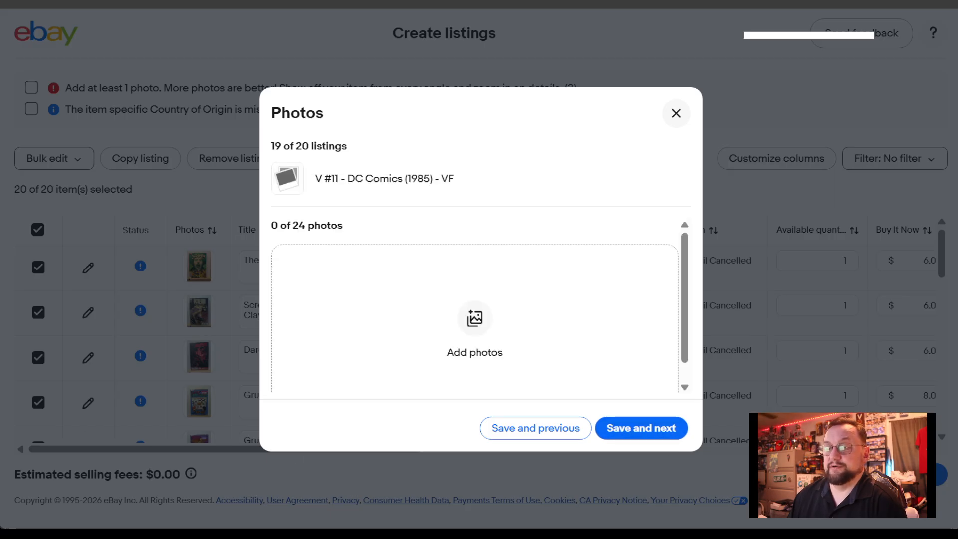
left_click_drag(215, 343, 503, 355)
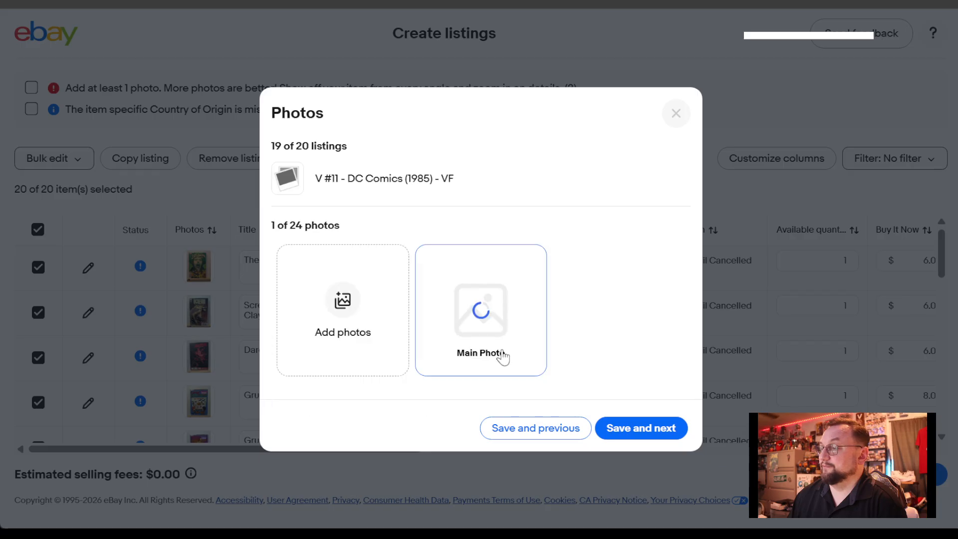
left_click(660, 430)
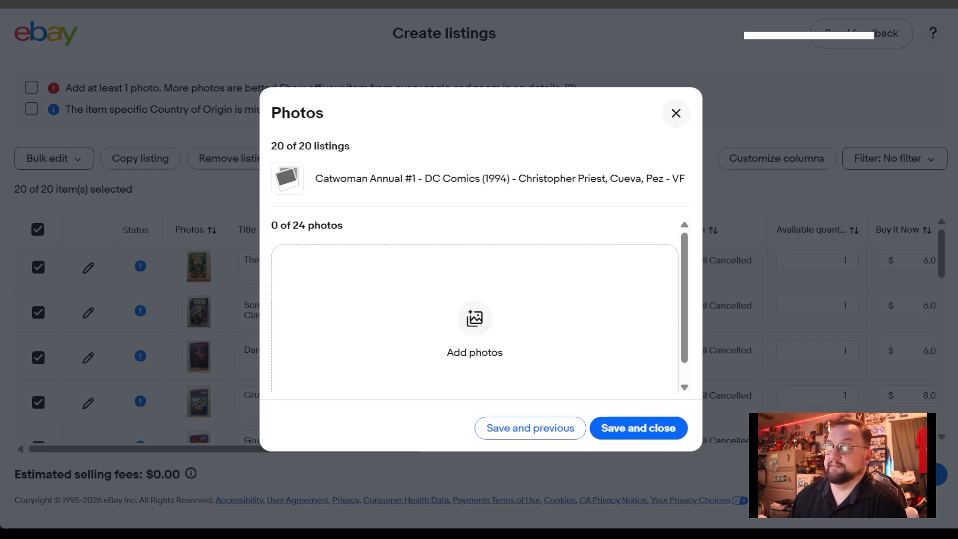
left_click_drag(215, 343, 452, 350)
left_click(641, 434)
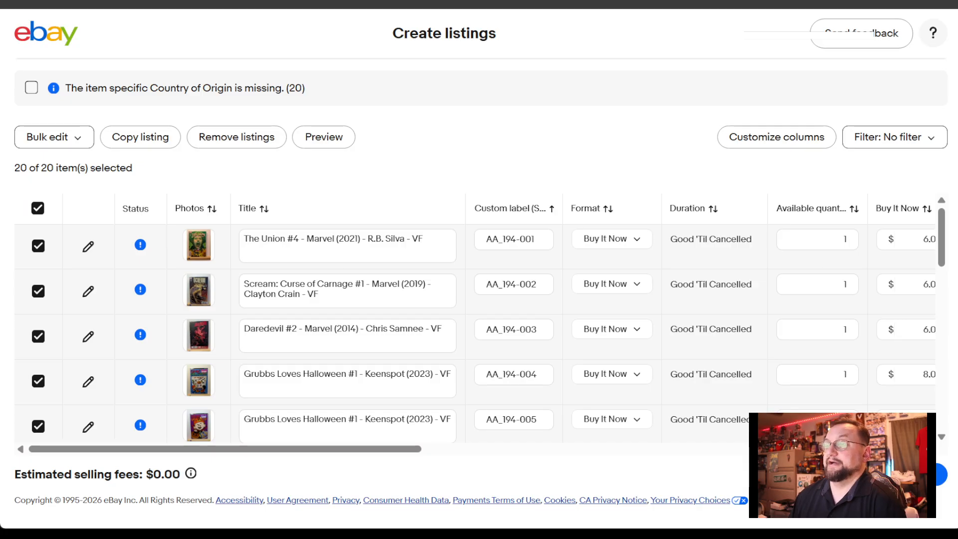
Step: Review the photos, custom labels, formats, quantities, prices and item categories across all the listings
left_click_drag(342, 456, 420, 444)
scroll(429, 352, "down", 2)
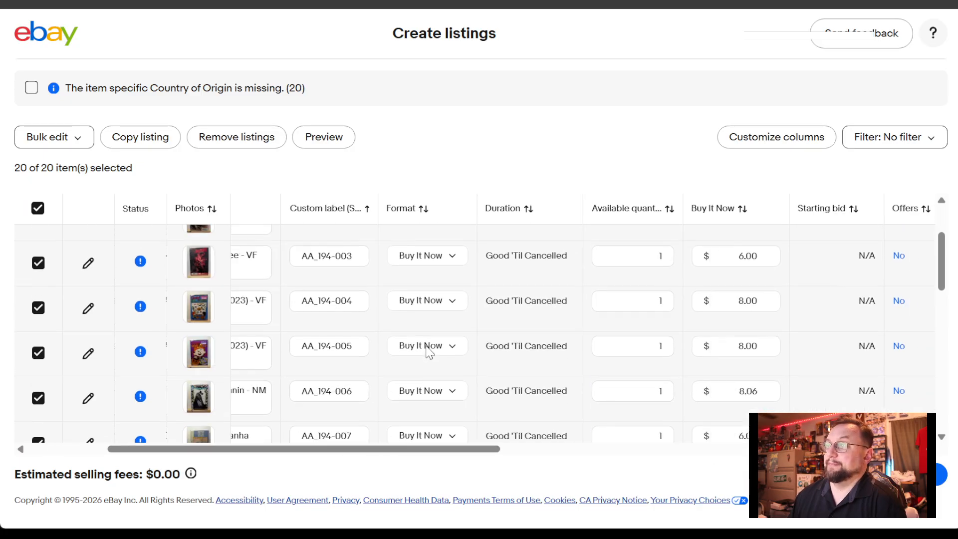
scroll(427, 347, "down", 12)
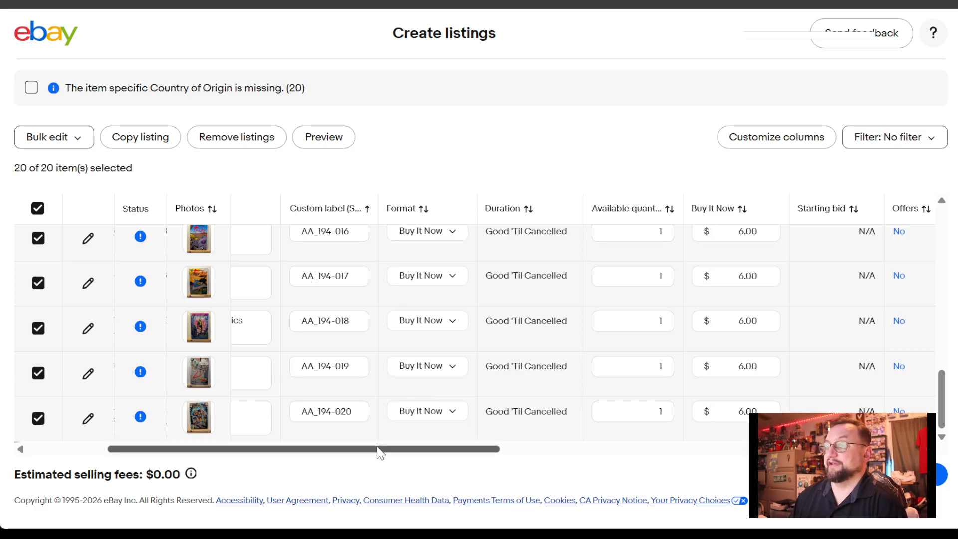
left_click_drag(381, 451, 514, 470)
scroll(499, 457, "up", 10)
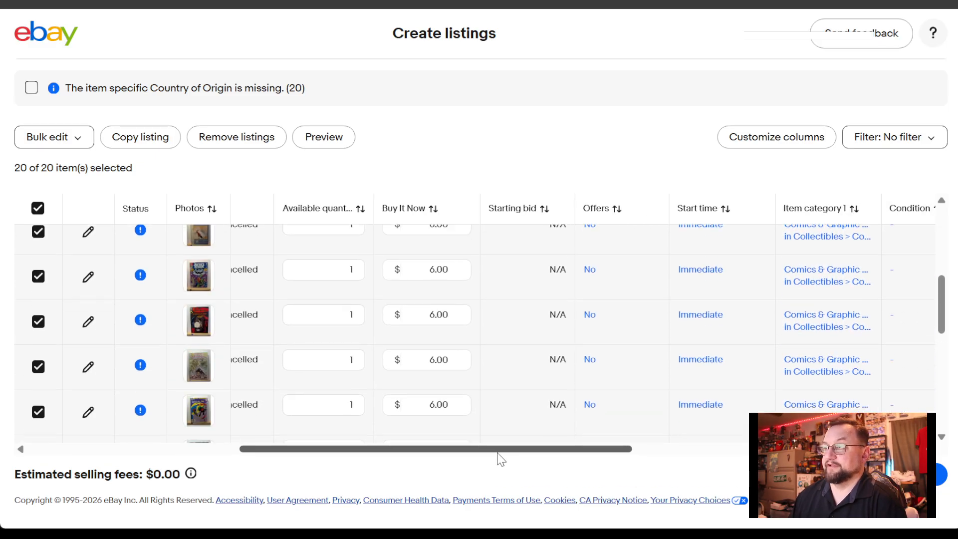
scroll(367, 401, "down", 10)
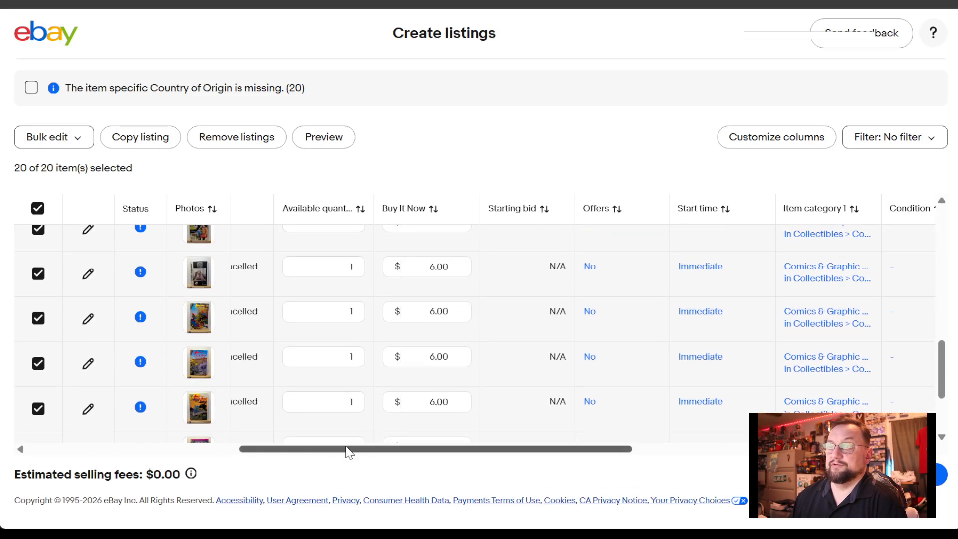
left_click_drag(346, 451, 114, 469)
Step: Set the available quantity of the Batman #50 listing to 3
scroll(308, 345, "up", 8)
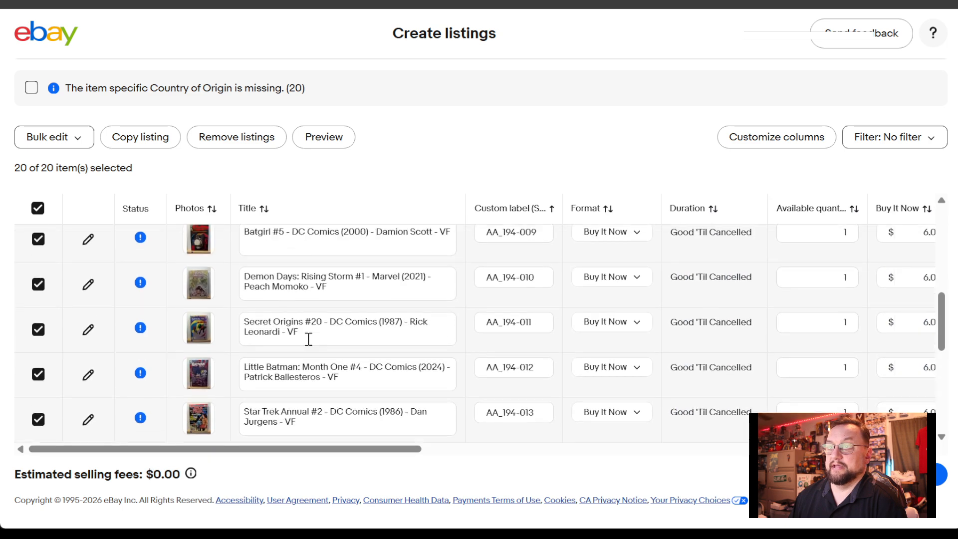
double_click(832, 309)
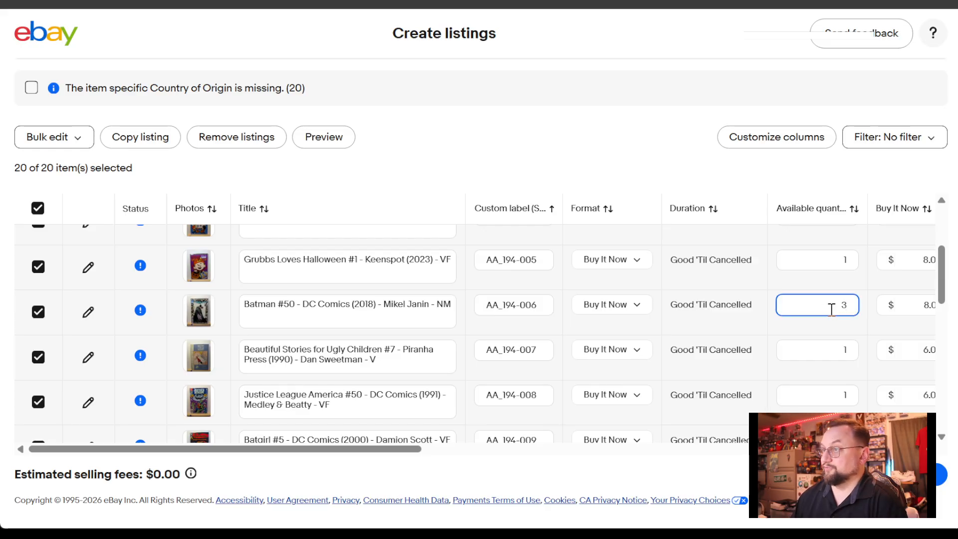
left_click_drag(380, 452, 421, 474)
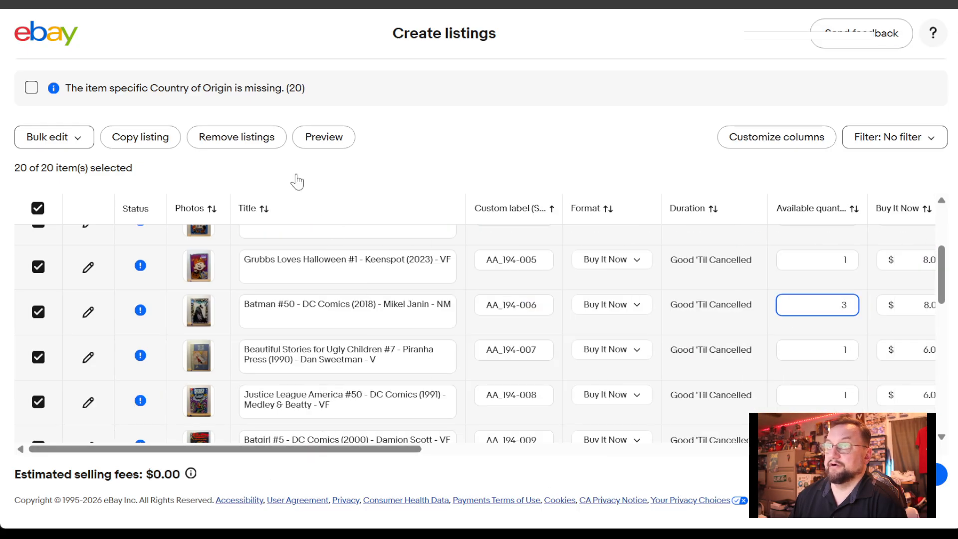
Step: Submit all the selected listings once the drafts are saved, accept the fee review and close the confirmation
left_click(909, 475)
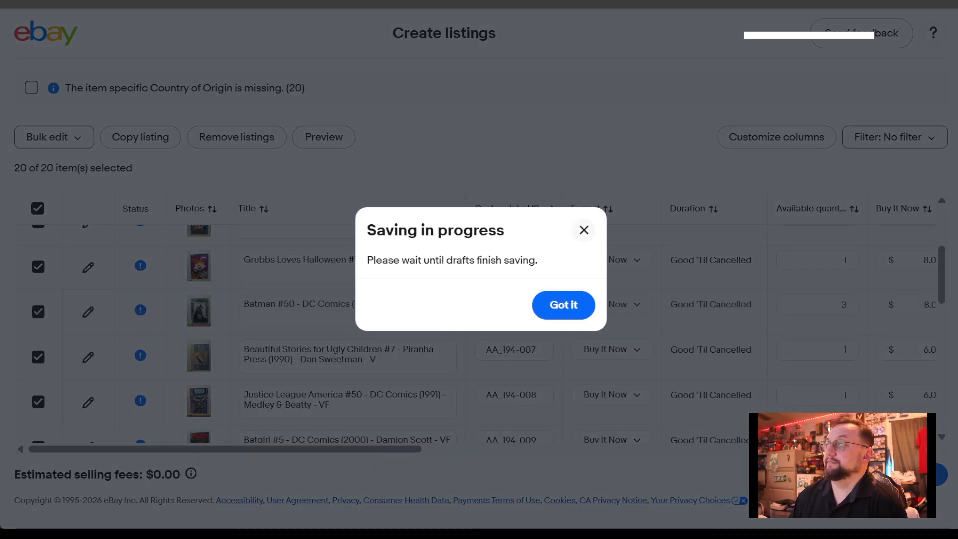
left_click(580, 237)
left_click(909, 475)
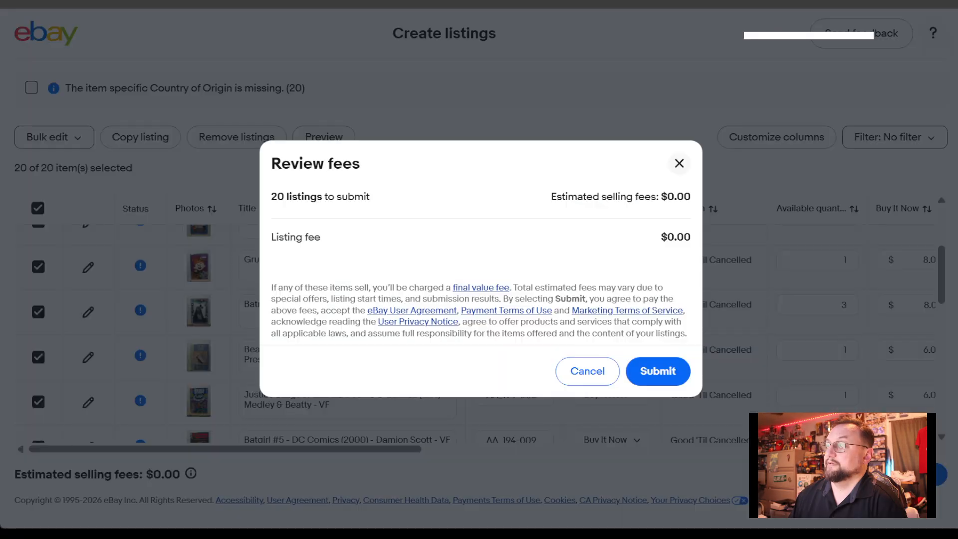
left_click(661, 369)
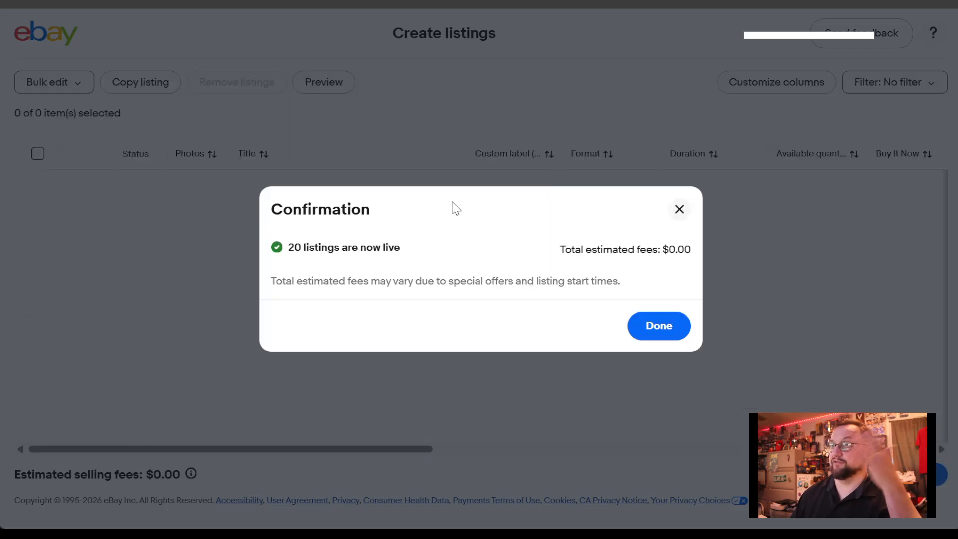
left_click(678, 329)
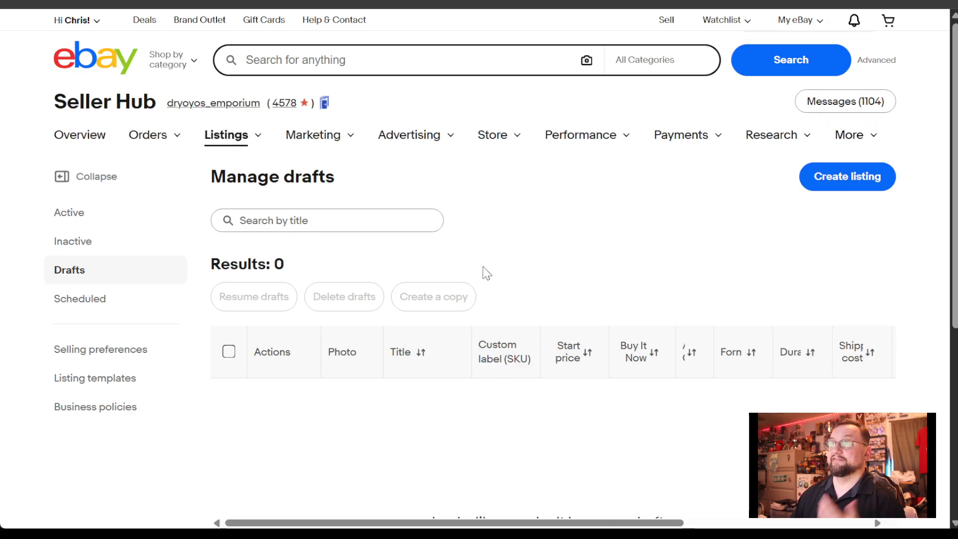